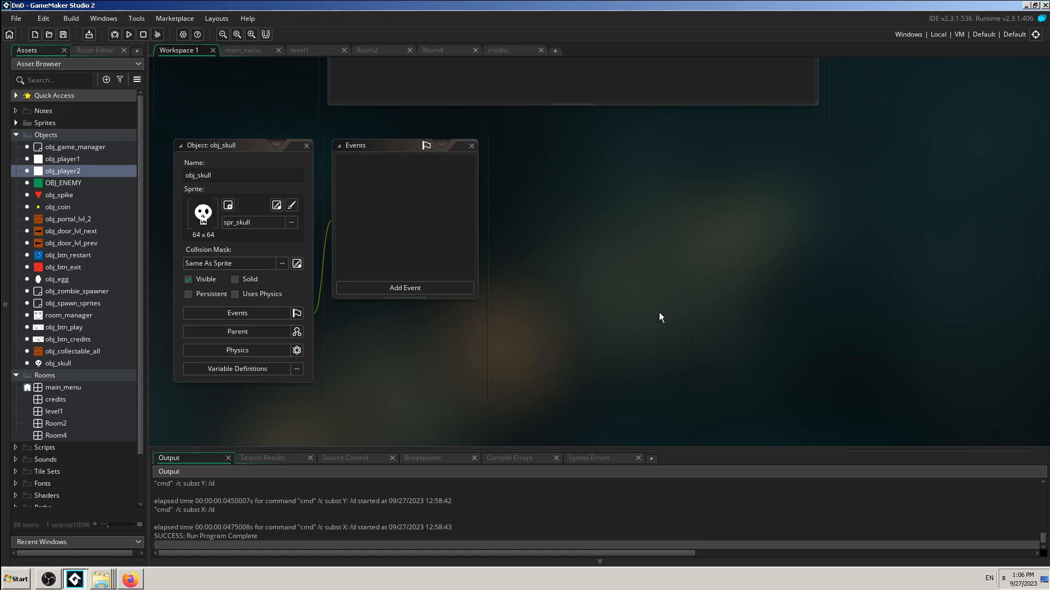
- Examine the skull instances placed in the level1 and Room2 rooms, including a close view of the upper skull in level1
{"action": "left_click", "coordinate": [303, 48]}
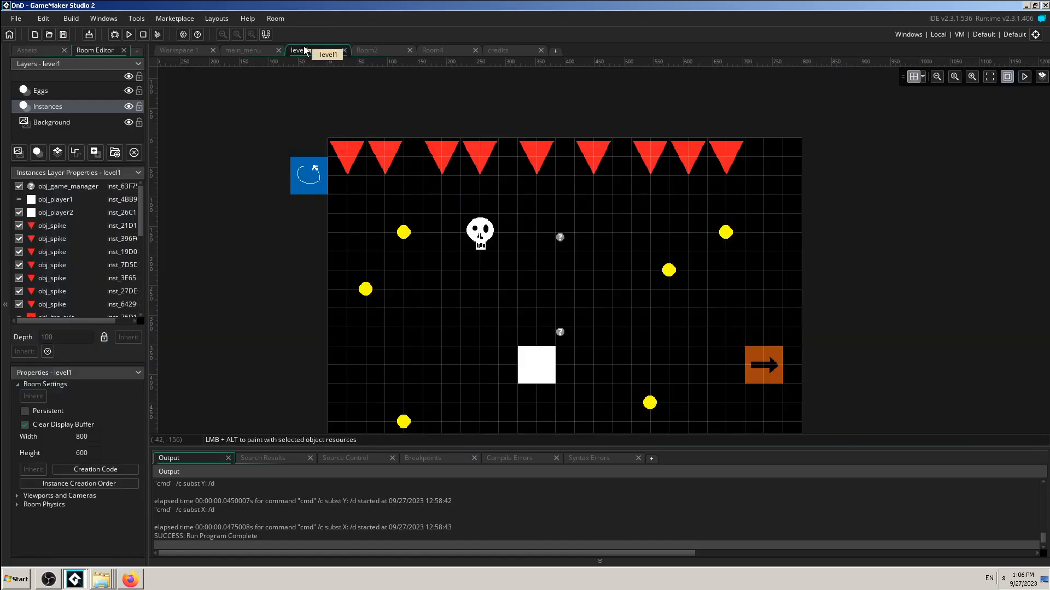
{"action": "left_click", "coordinate": [370, 558]}
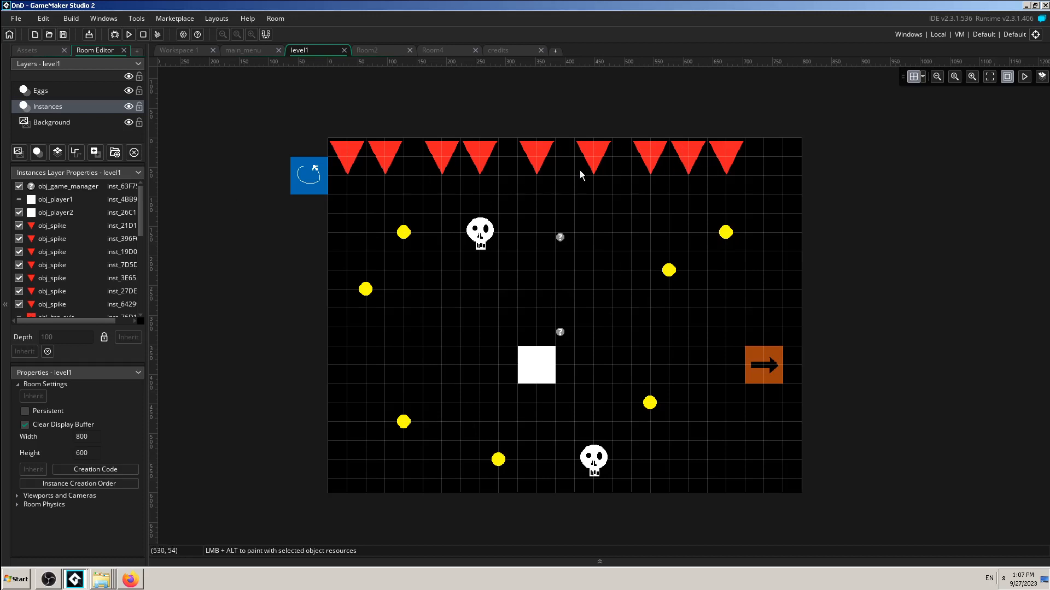
{"action": "left_click", "coordinate": [377, 50]}
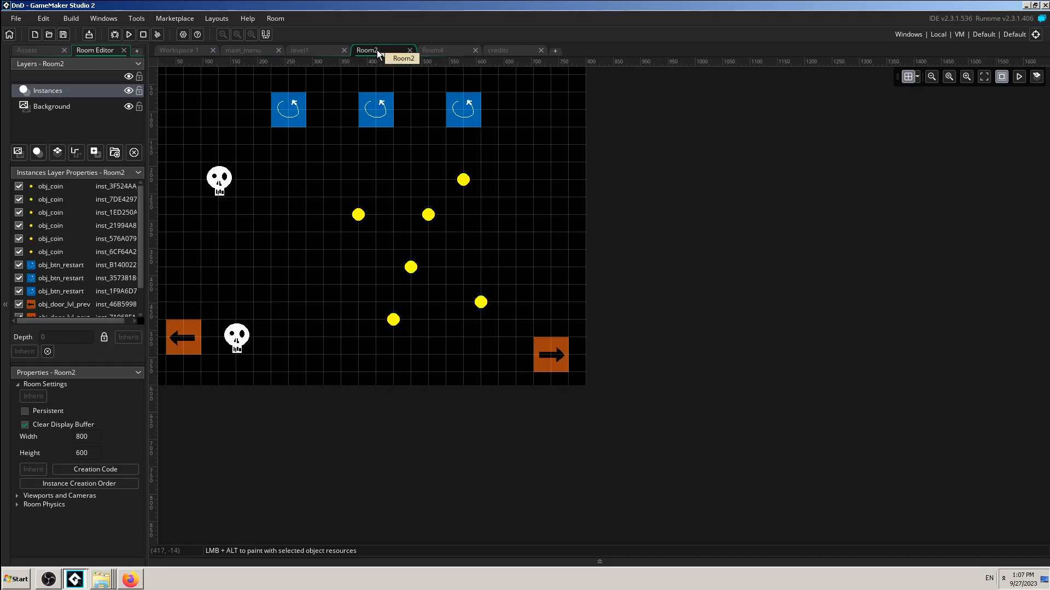
{"action": "left_click", "coordinate": [979, 77]}
{"action": "left_click", "coordinate": [953, 77]}
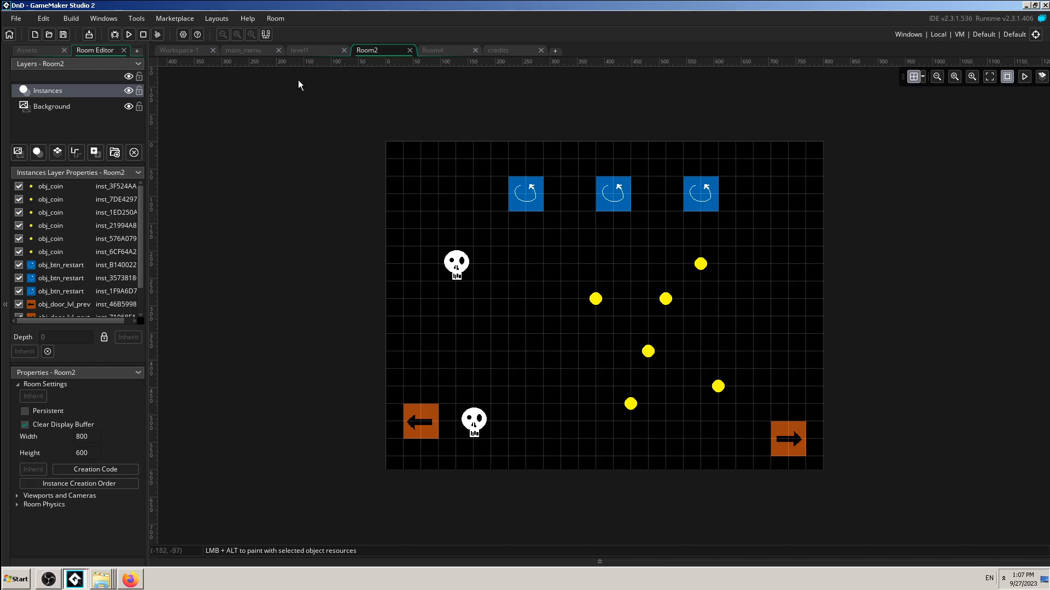
{"action": "left_click", "coordinate": [310, 50]}
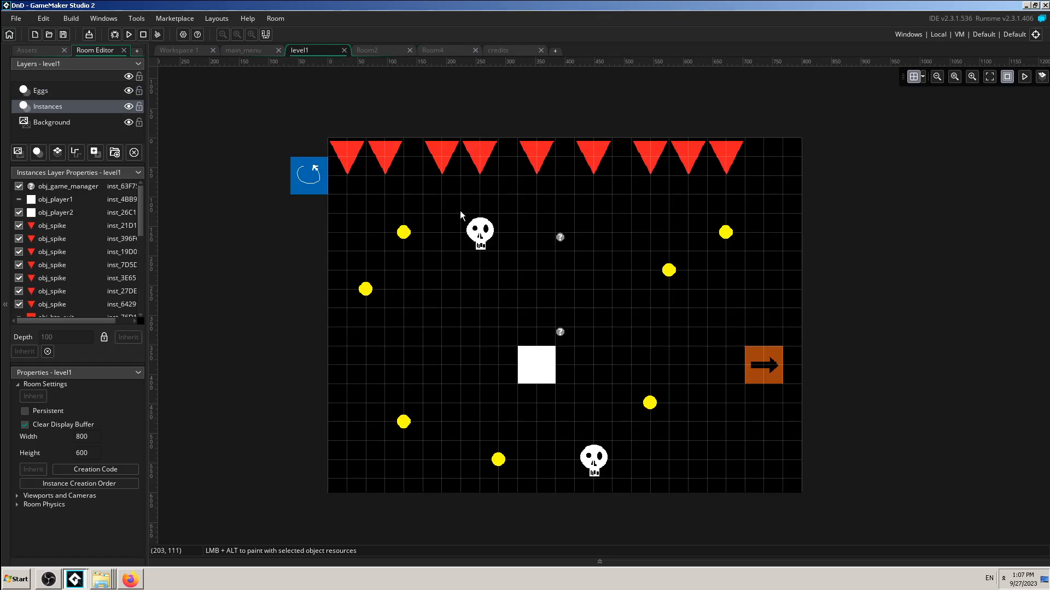
{"action": "scroll", "coordinate": [473, 225], "scroll_direction": "up", "scroll_amount": 1, "text": "ctrl"}
{"action": "scroll", "coordinate": [474, 226], "scroll_direction": "up", "scroll_amount": 5, "text": "ctrl"}
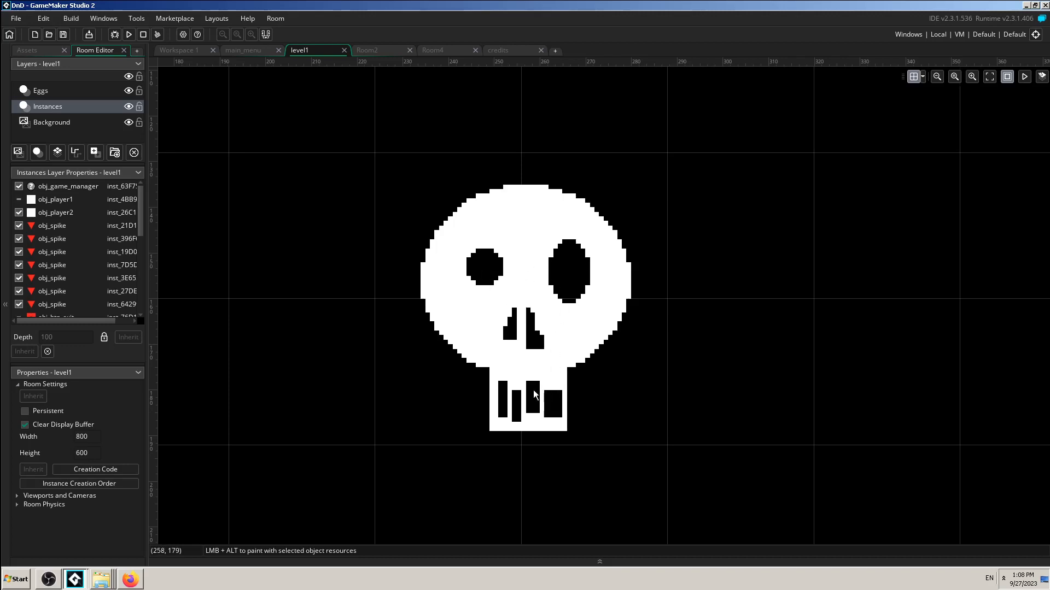
{"action": "scroll", "coordinate": [568, 352], "scroll_direction": "down", "scroll_amount": 4}
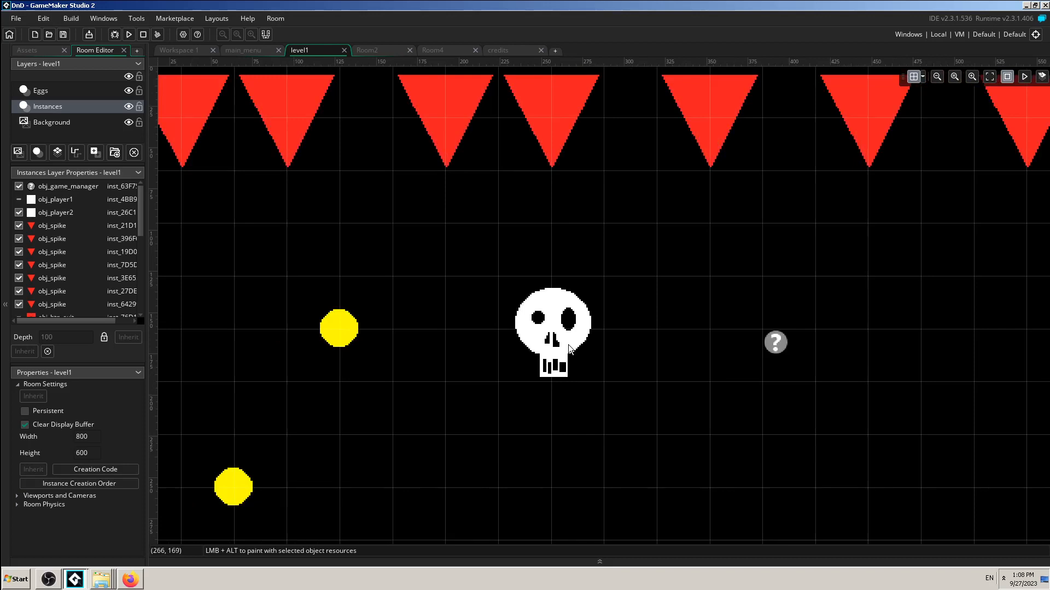
{"action": "scroll", "coordinate": [569, 352], "scroll_direction": "down", "scroll_amount": 2}
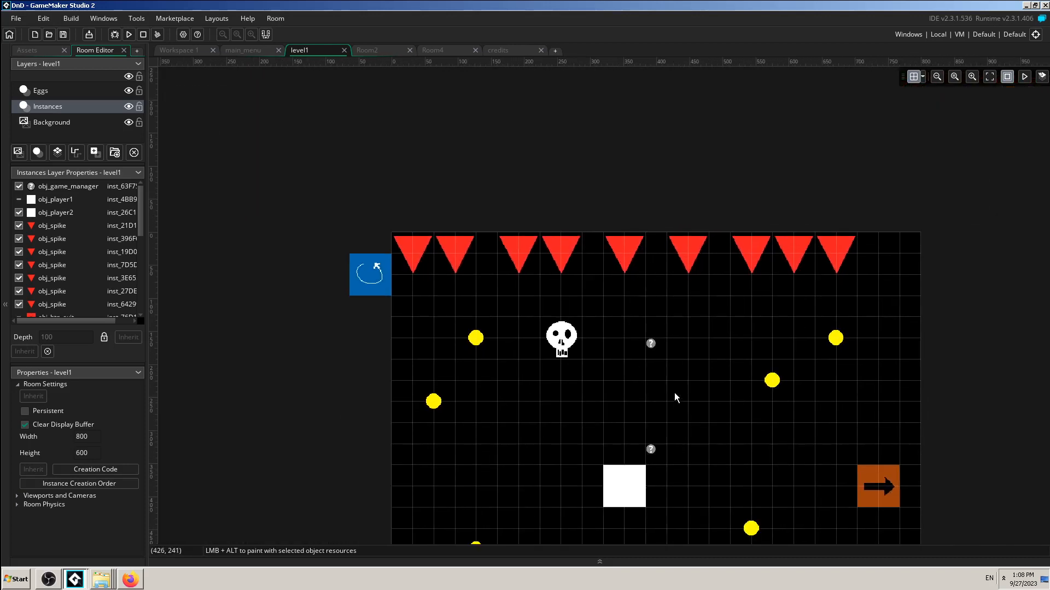
{"action": "middle_click_drag", "start_coordinate": [674, 393], "coordinate": [622, 280]}
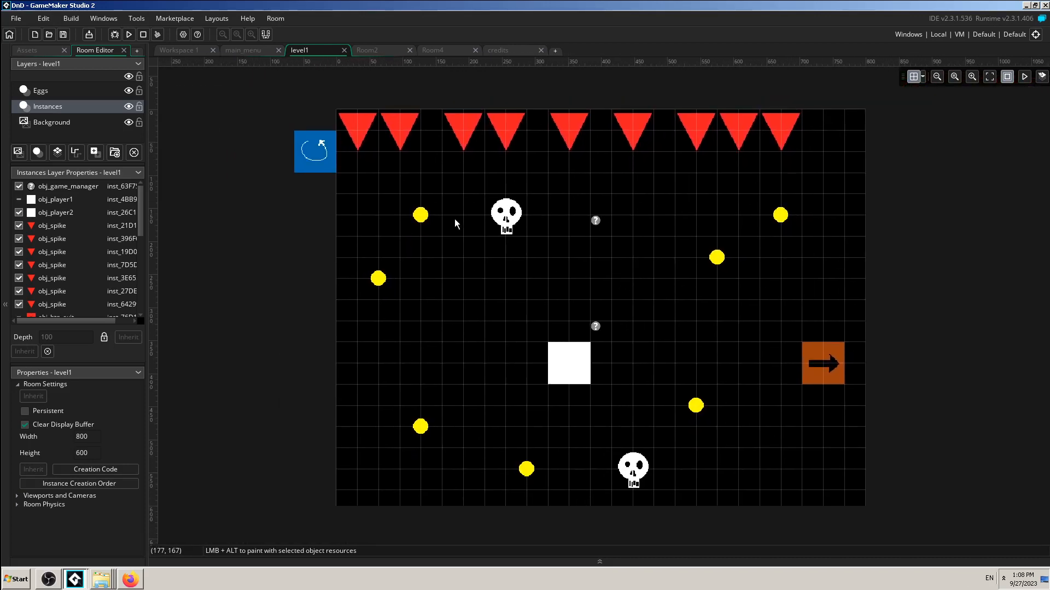
- Add a Key Pressed event for the Enter key to obj_skull in Workspace 1
{"action": "left_click", "coordinate": [185, 50]}
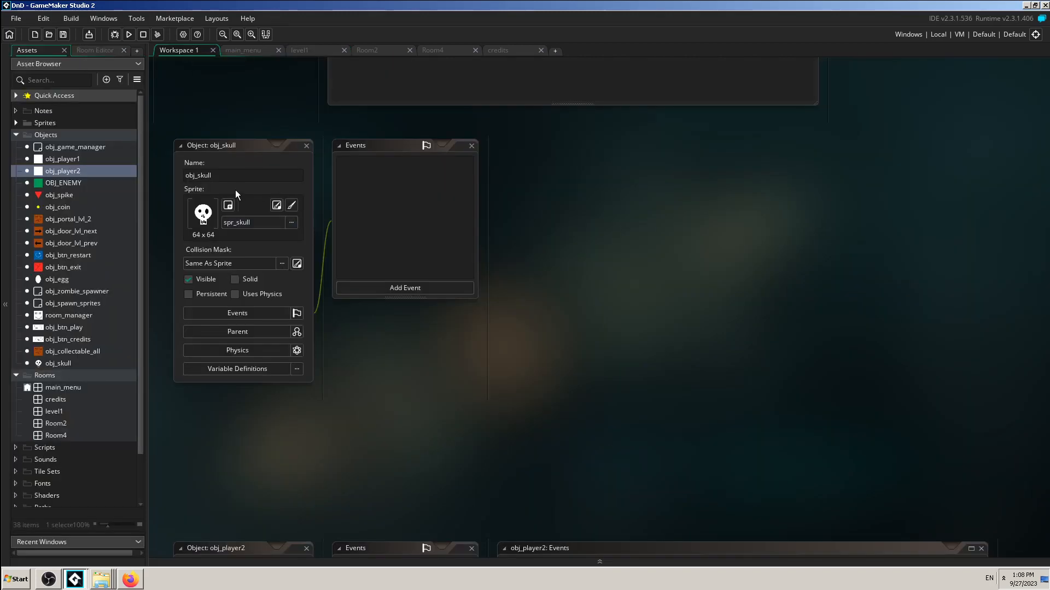
{"action": "left_click", "coordinate": [428, 292]}
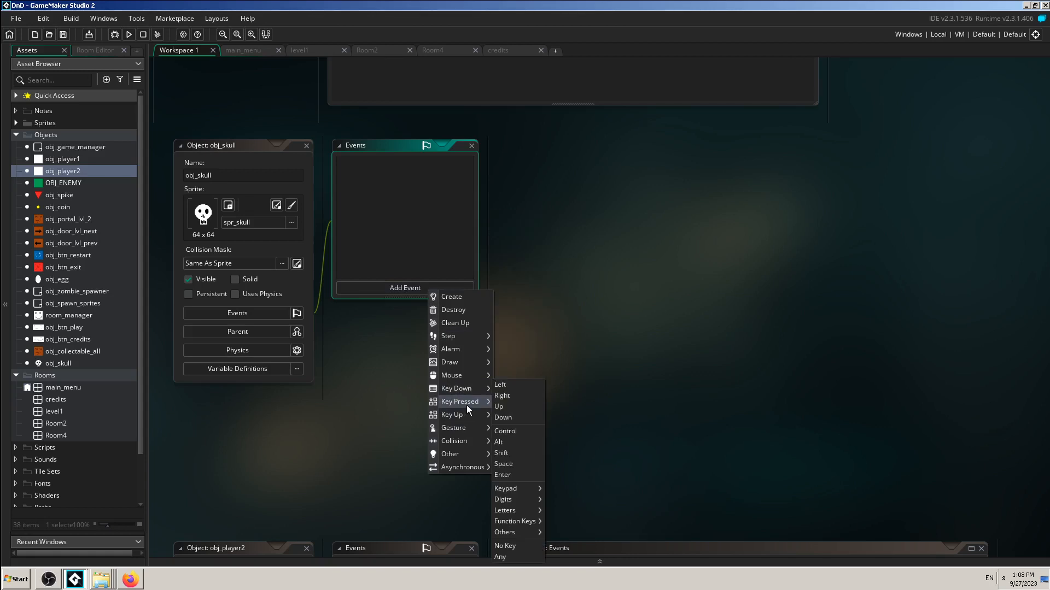
{"action": "left_click", "coordinate": [515, 474]}
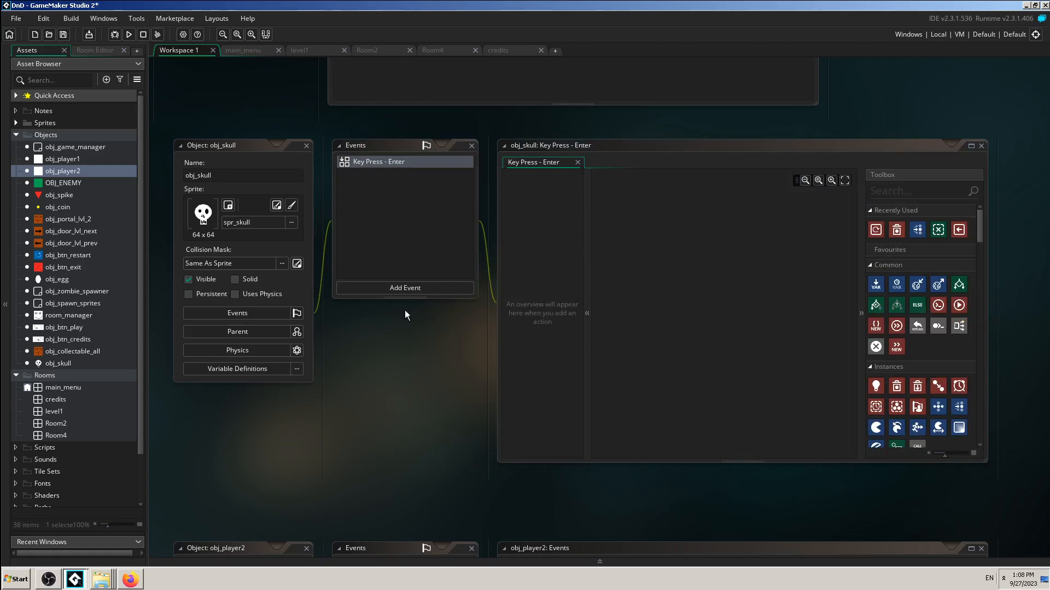
{"action": "left_click", "coordinate": [392, 289]}
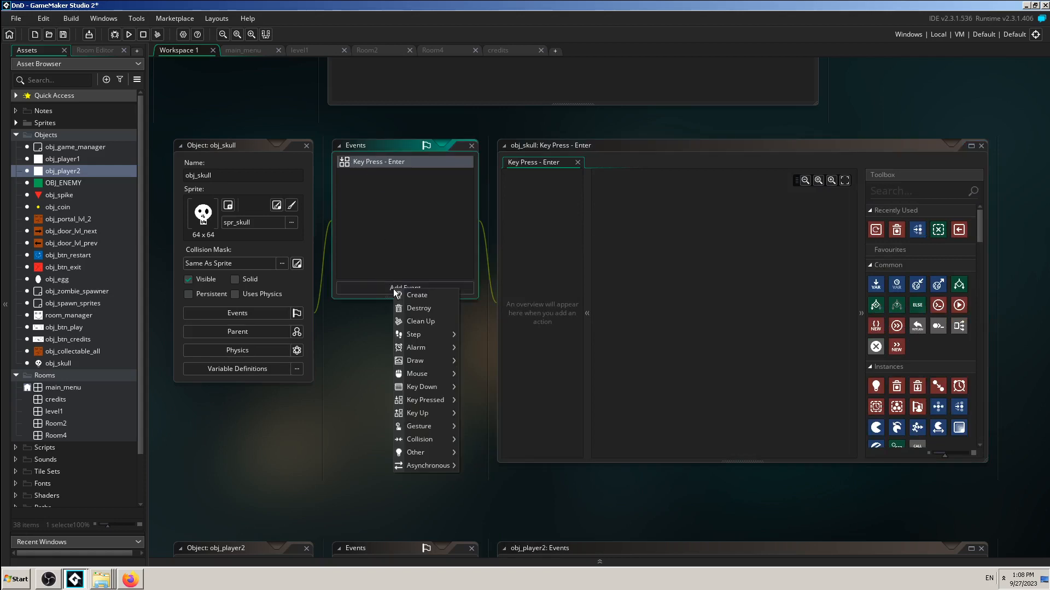
{"action": "mouse_move", "coordinate": [434, 401]}
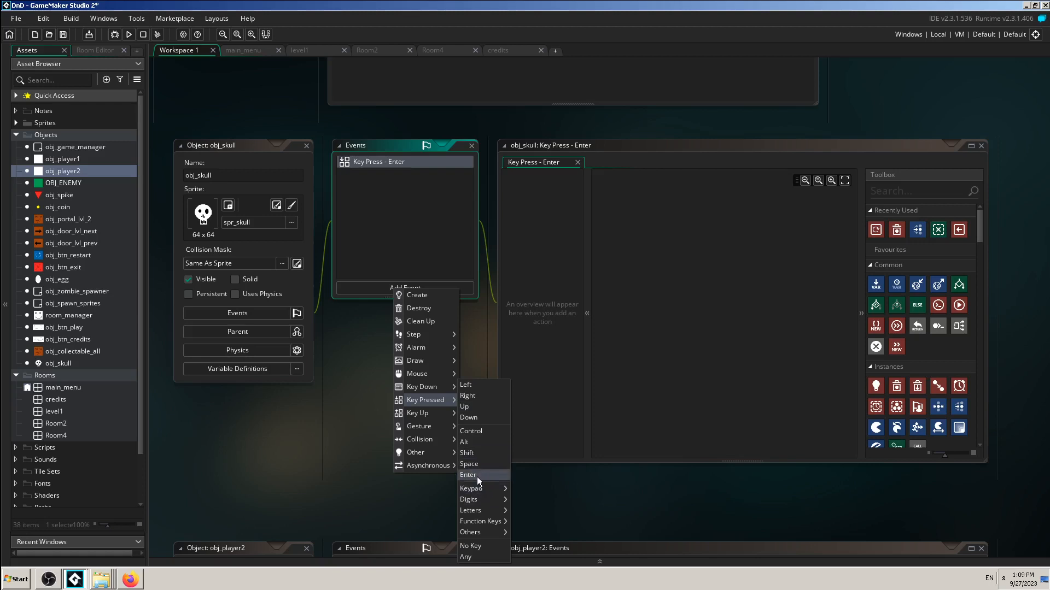
{"action": "left_click", "coordinate": [349, 420]}
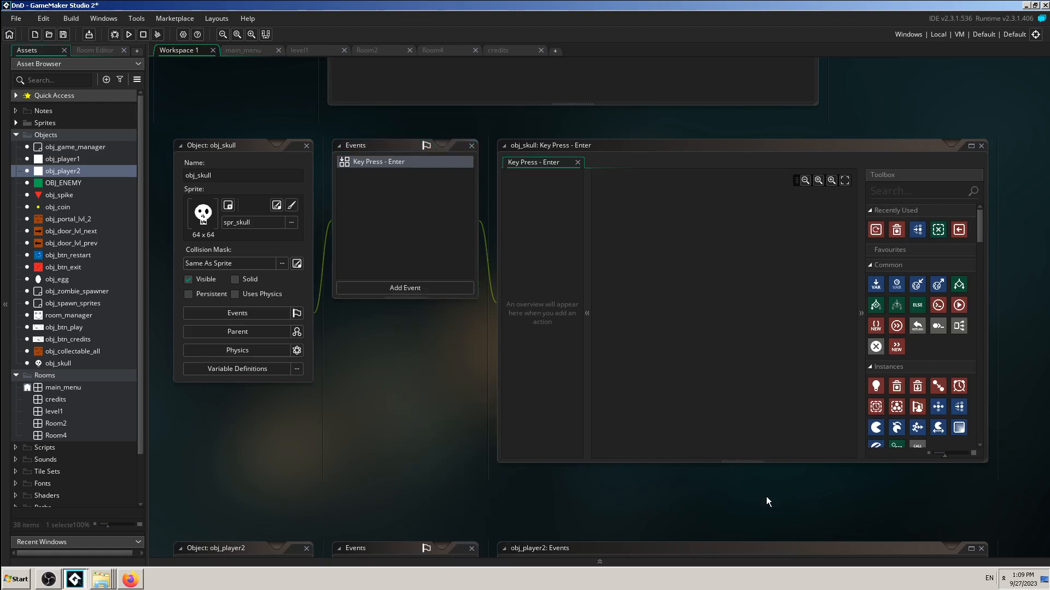
- Add the Restart Room action from the Rooms category to obj_skull's Key Press - Enter event
{"action": "middle_click_drag", "start_coordinate": [756, 494], "coordinate": [614, 490]}
{"action": "scroll", "coordinate": [939, 276], "scroll_direction": "up", "scroll_amount": 2, "text": "ctrl"}
{"action": "scroll", "coordinate": [931, 276], "scroll_direction": "up", "scroll_amount": 1, "text": "ctrl"}
{"action": "scroll", "coordinate": [931, 277], "scroll_direction": "down", "scroll_amount": 1, "text": "ctrl"}
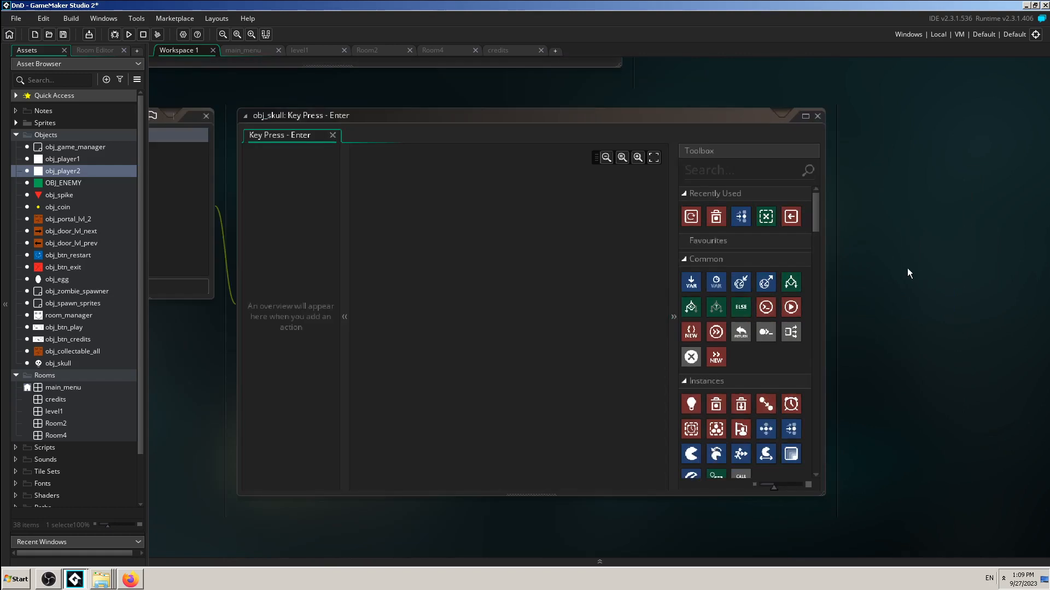
{"action": "middle_click_drag", "start_coordinate": [905, 268], "coordinate": [951, 292]}
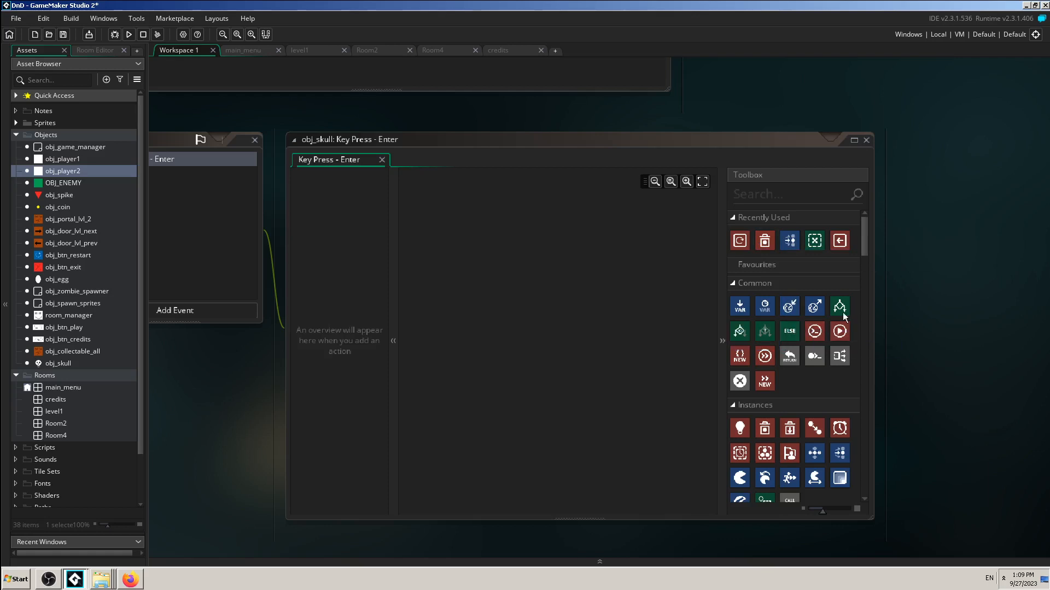
{"action": "scroll", "coordinate": [846, 301], "scroll_direction": "down", "scroll_amount": 7}
{"action": "scroll", "coordinate": [842, 297], "scroll_direction": "down", "scroll_amount": 8}
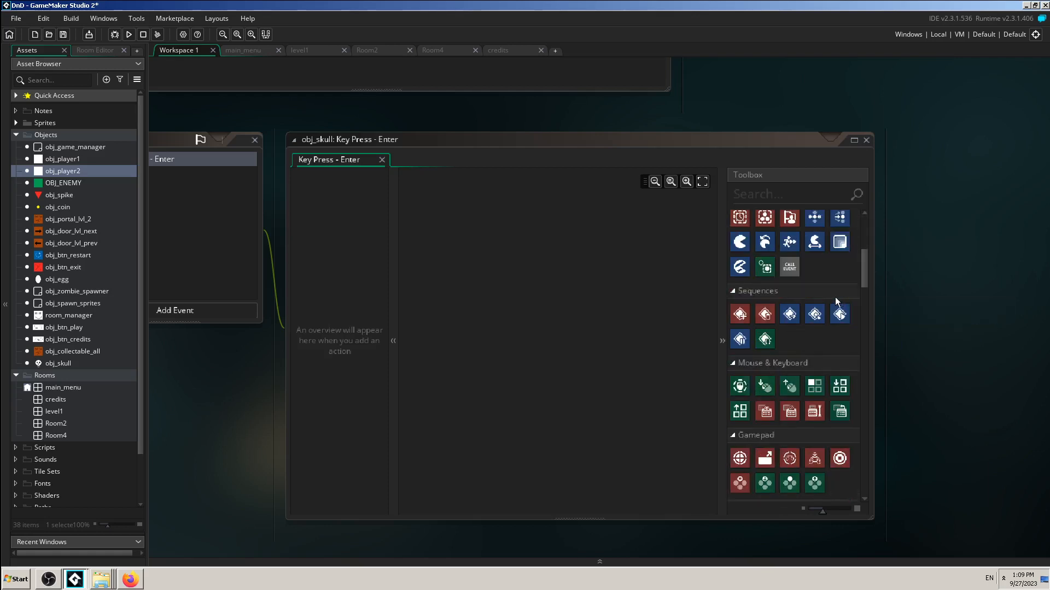
{"action": "scroll", "coordinate": [823, 323], "scroll_direction": "down", "scroll_amount": 9}
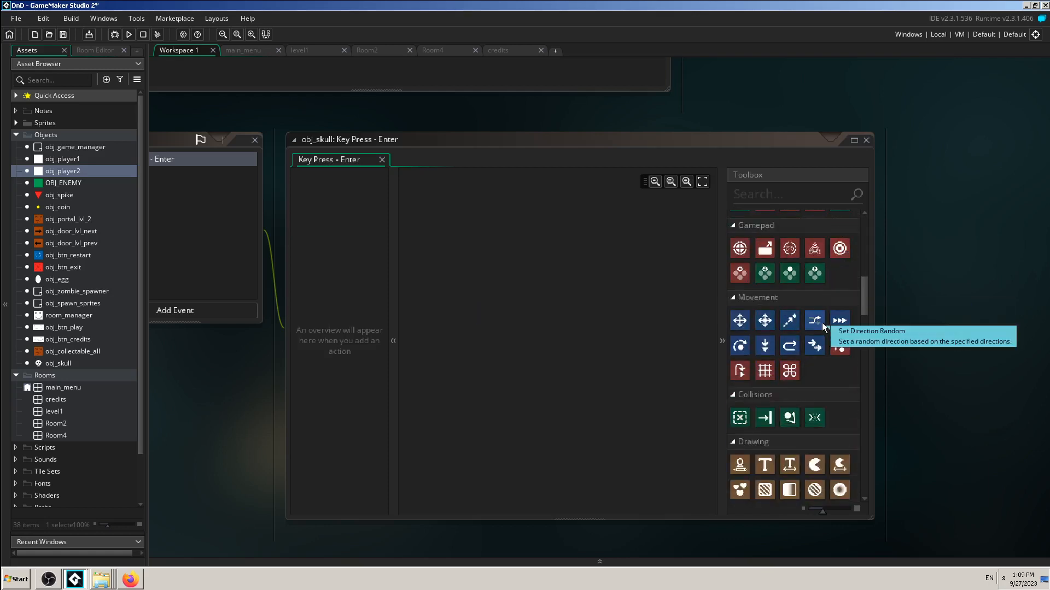
{"action": "scroll", "coordinate": [825, 316], "scroll_direction": "down", "scroll_amount": 9}
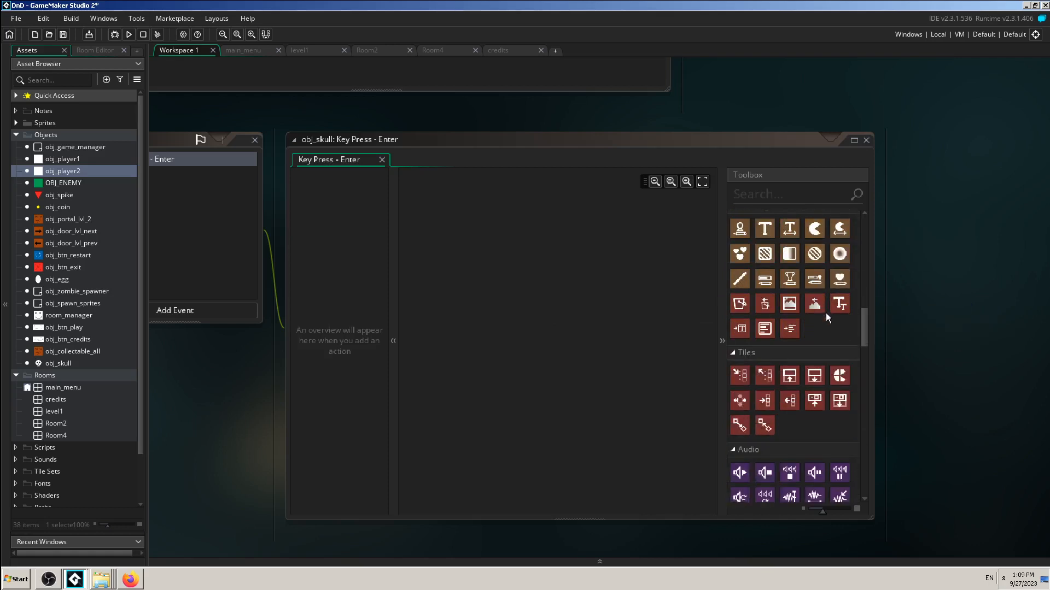
{"action": "scroll", "coordinate": [826, 312], "scroll_direction": "down", "scroll_amount": 3}
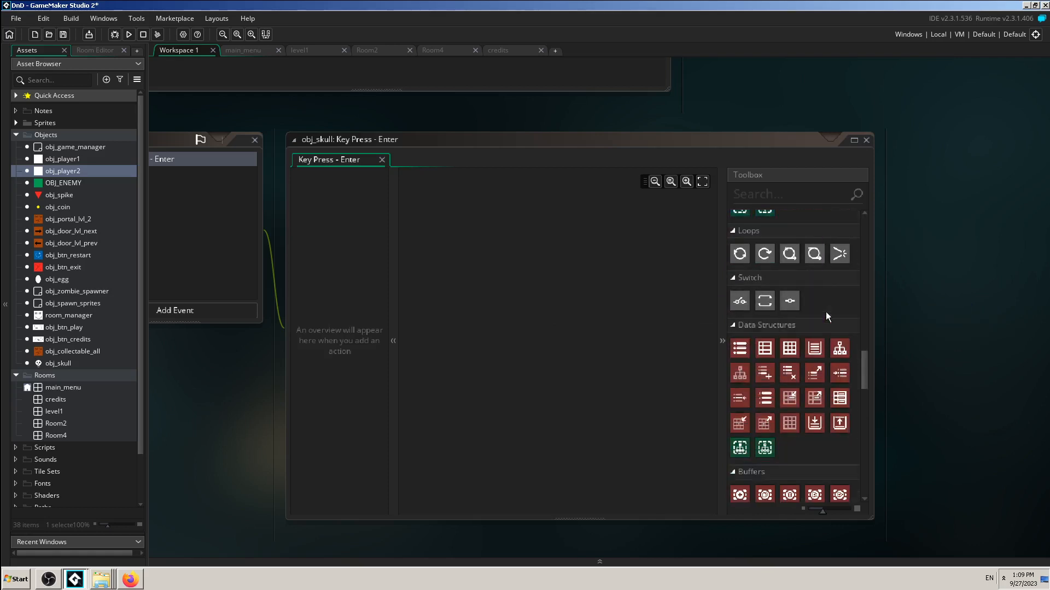
{"action": "scroll", "coordinate": [826, 300], "scroll_direction": "down", "scroll_amount": 5}
{"action": "scroll", "coordinate": [828, 300], "scroll_direction": "down", "scroll_amount": 8}
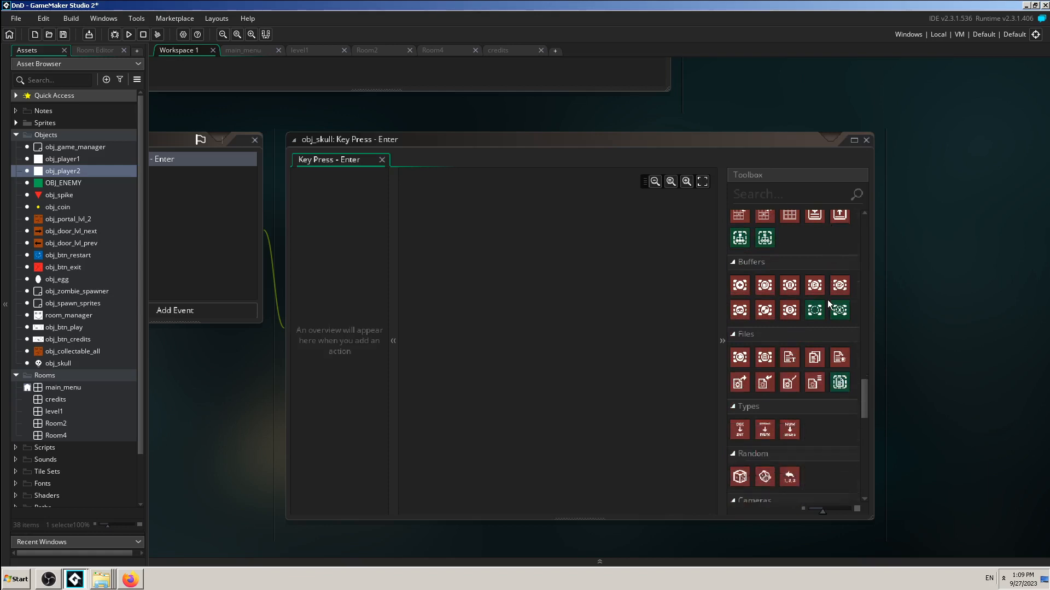
{"action": "scroll", "coordinate": [827, 306], "scroll_direction": "down", "scroll_amount": 1}
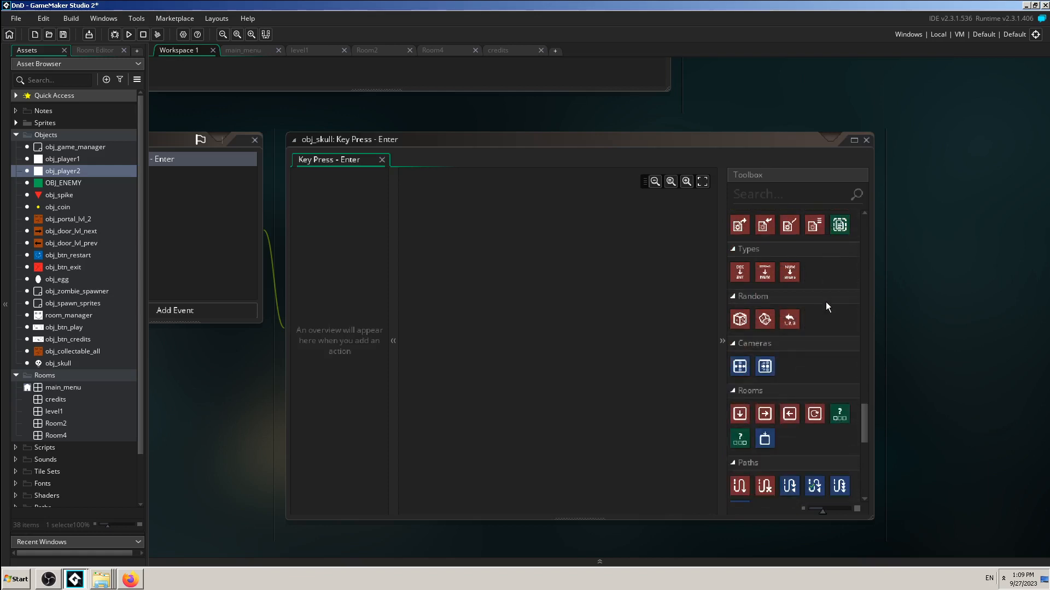
{"action": "scroll", "coordinate": [825, 306], "scroll_direction": "down", "scroll_amount": 1}
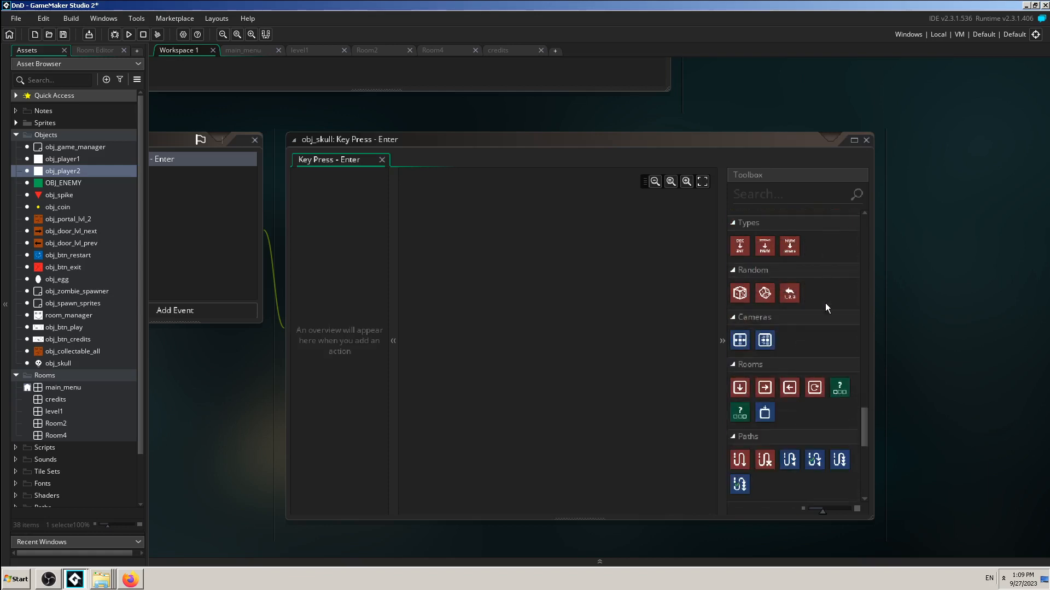
{"action": "scroll", "coordinate": [817, 334], "scroll_direction": "down", "scroll_amount": 2}
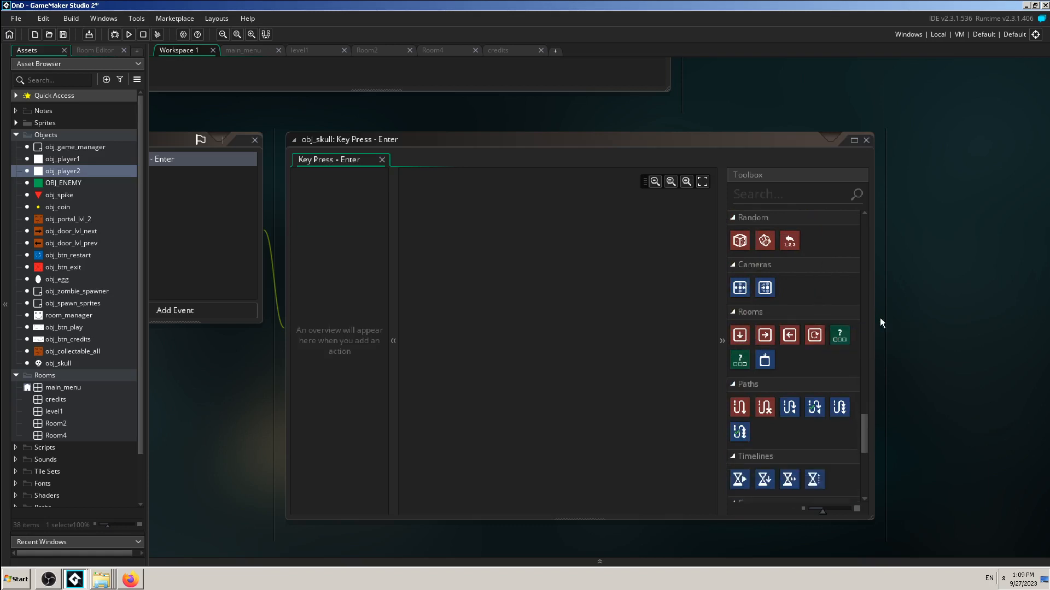
{"action": "scroll", "coordinate": [939, 343], "scroll_direction": "up", "scroll_amount": 2, "text": "ctrl"}
{"action": "scroll", "coordinate": [939, 344], "scroll_direction": "up", "scroll_amount": 2, "text": "ctrl"}
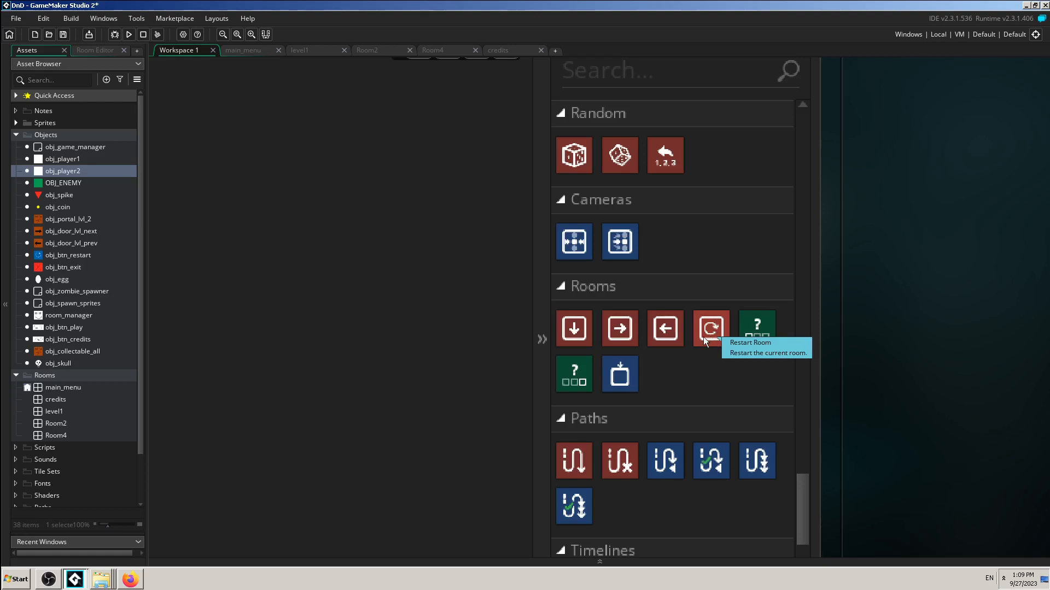
{"action": "scroll", "coordinate": [693, 349], "scroll_direction": "down", "scroll_amount": 1, "text": "ctrl"}
{"action": "left_click_drag", "start_coordinate": [710, 342], "coordinate": [355, 300]}
{"action": "scroll", "coordinate": [891, 287], "scroll_direction": "down", "scroll_amount": 1, "text": "ctrl"}
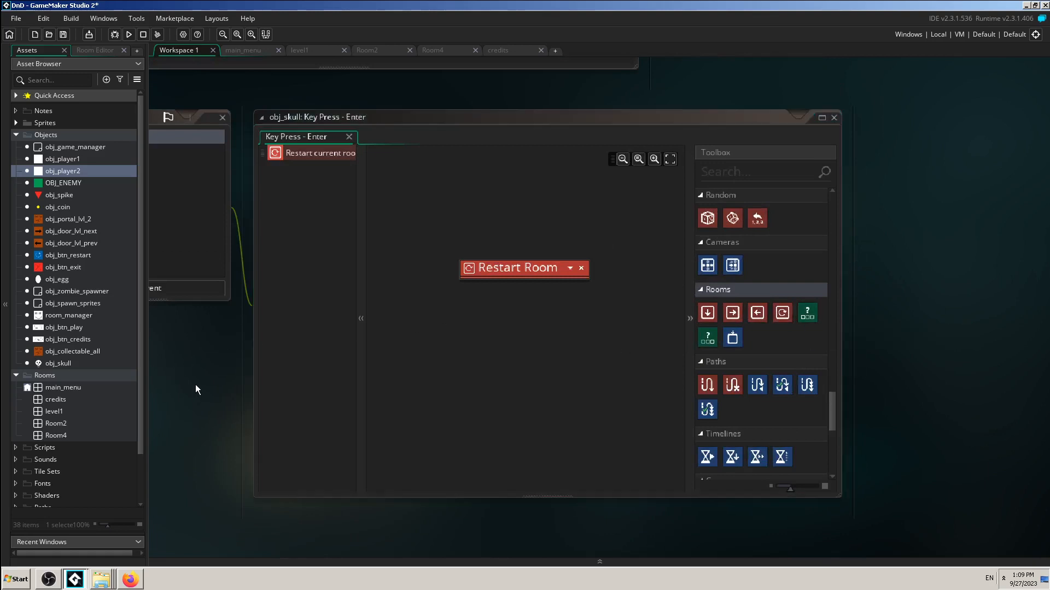
{"action": "middle_click_drag", "start_coordinate": [196, 382], "coordinate": [313, 401]}
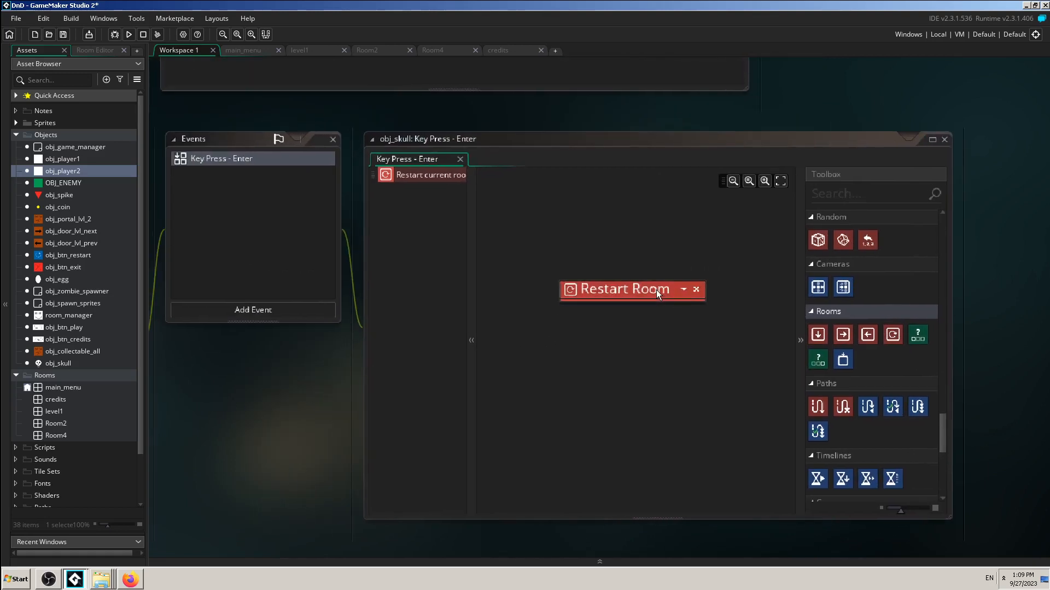
- Examine the Applies To target options of the Restart Room action, leaving its target as self
{"action": "left_click", "coordinate": [700, 290]}
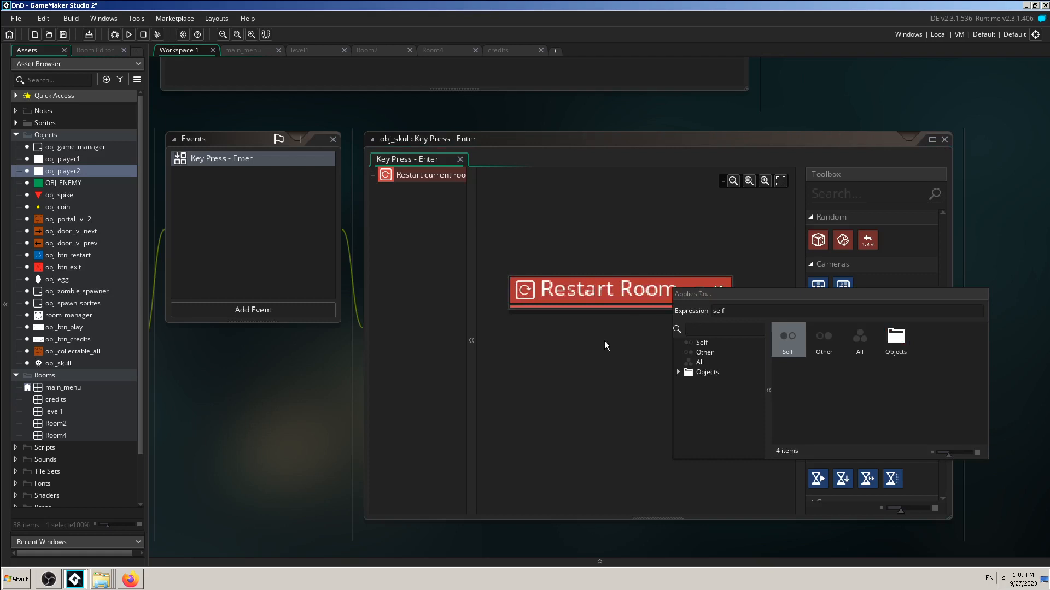
{"action": "left_click", "coordinate": [640, 343]}
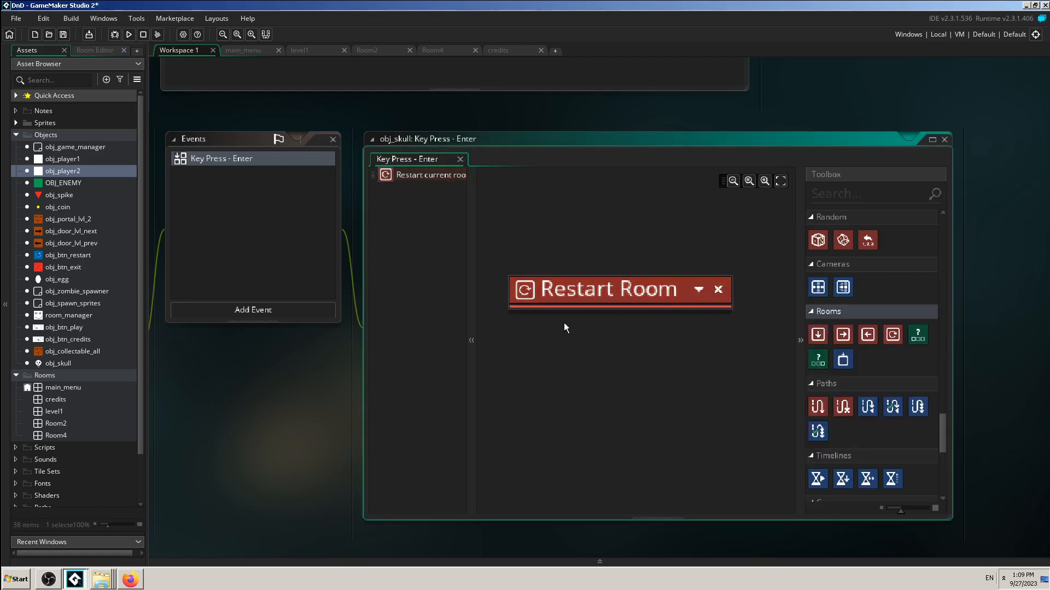
{"action": "left_click", "coordinate": [698, 290]}
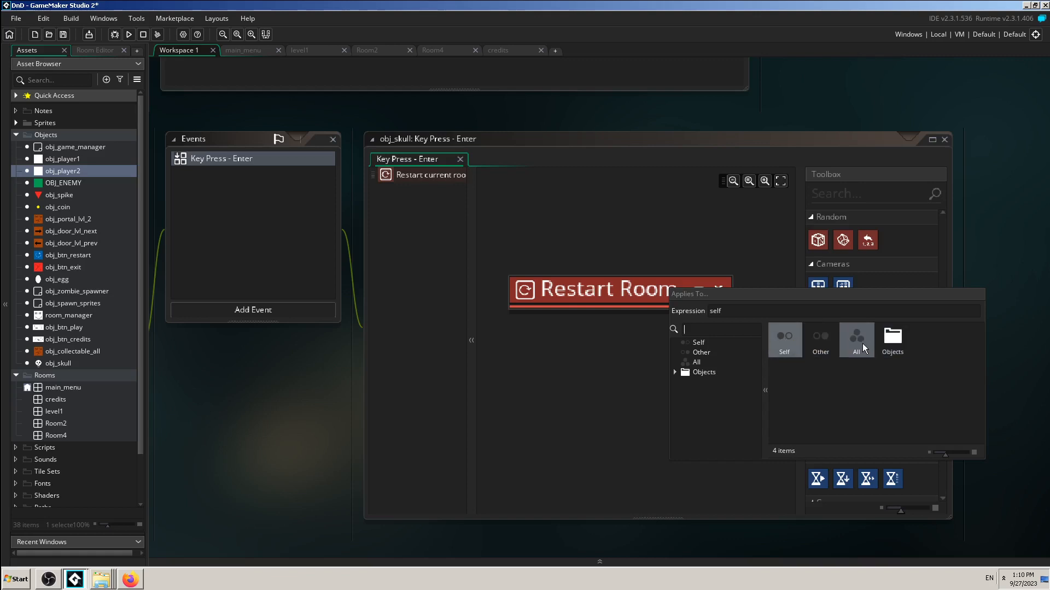
{"action": "left_click", "coordinate": [547, 405]}
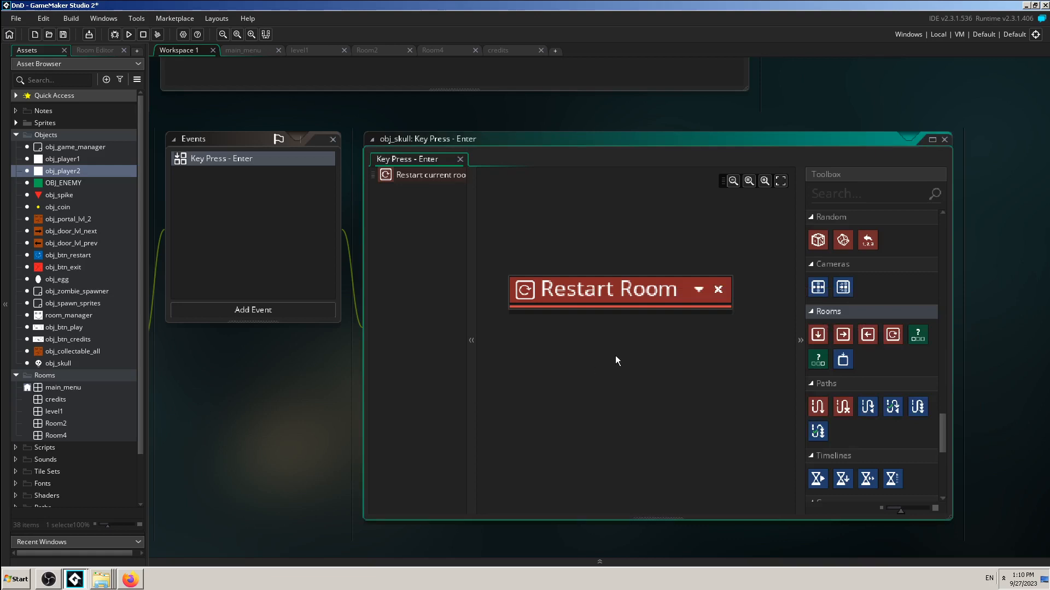
{"action": "scroll", "coordinate": [292, 357], "scroll_direction": "down", "scroll_amount": 4, "text": "ctrl"}
{"action": "scroll", "coordinate": [292, 356], "scroll_direction": "up", "scroll_amount": 3, "text": "ctrl"}
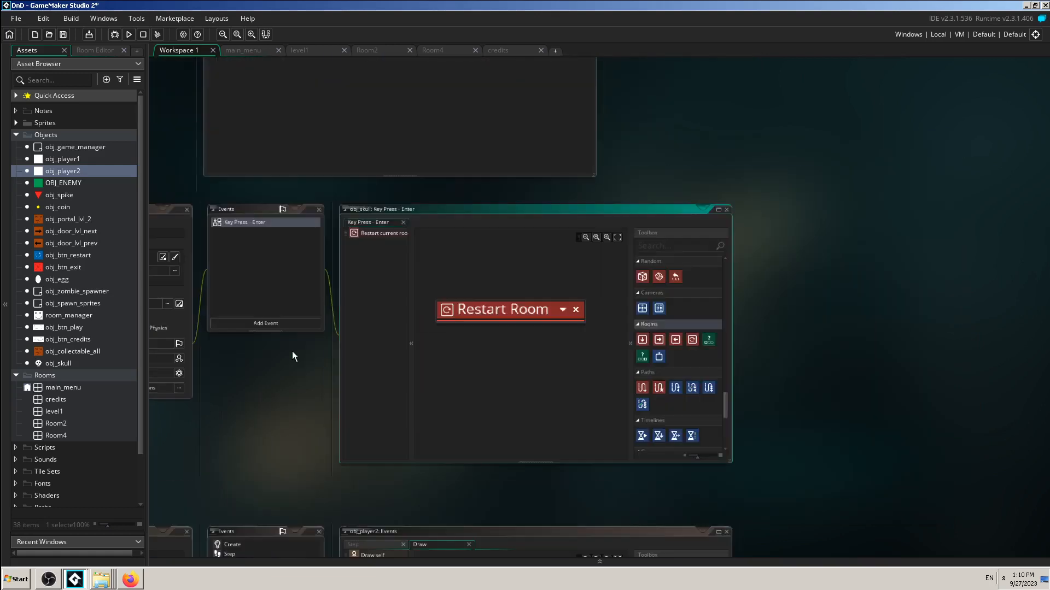
{"action": "scroll", "coordinate": [420, 395], "scroll_direction": "up", "scroll_amount": 5, "text": "ctrl"}
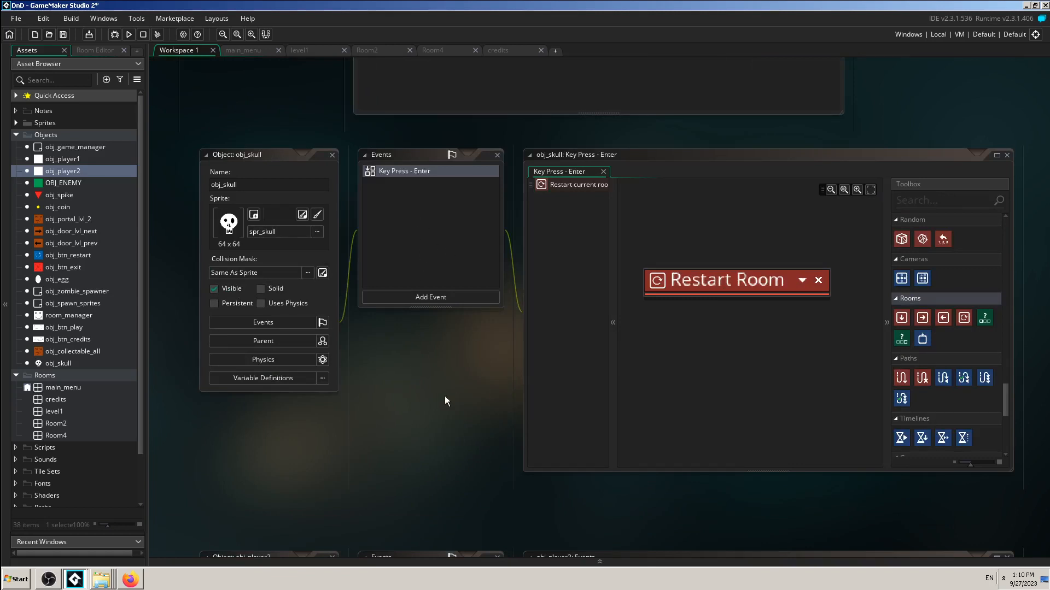
{"action": "middle_click_drag", "start_coordinate": [453, 424], "coordinate": [420, 427]}
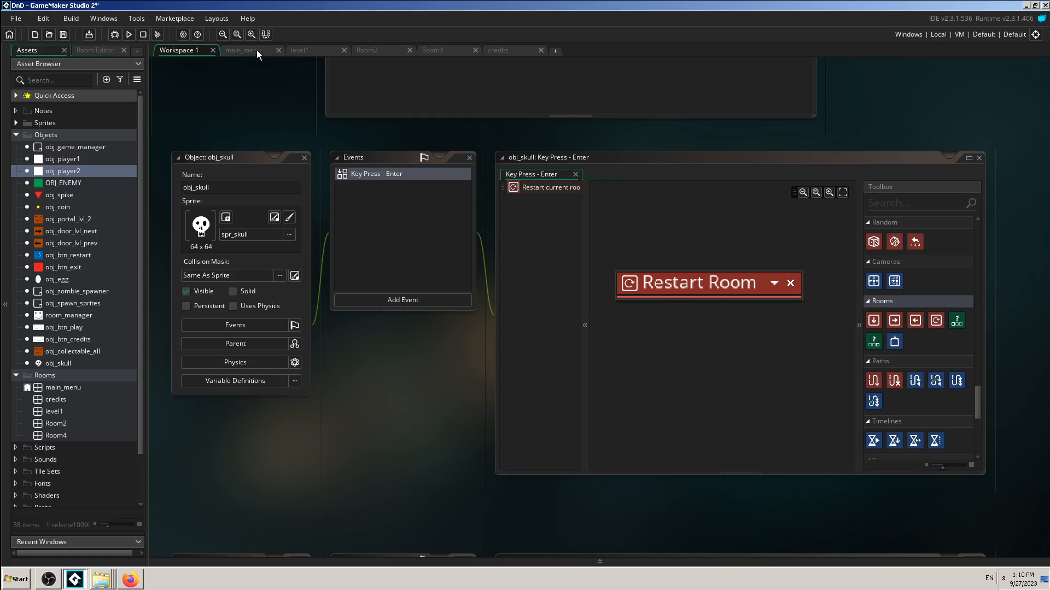
- Run the game, start level1, and collect the lower coins while moving the player over the lower skull
{"action": "left_click", "coordinate": [129, 34]}
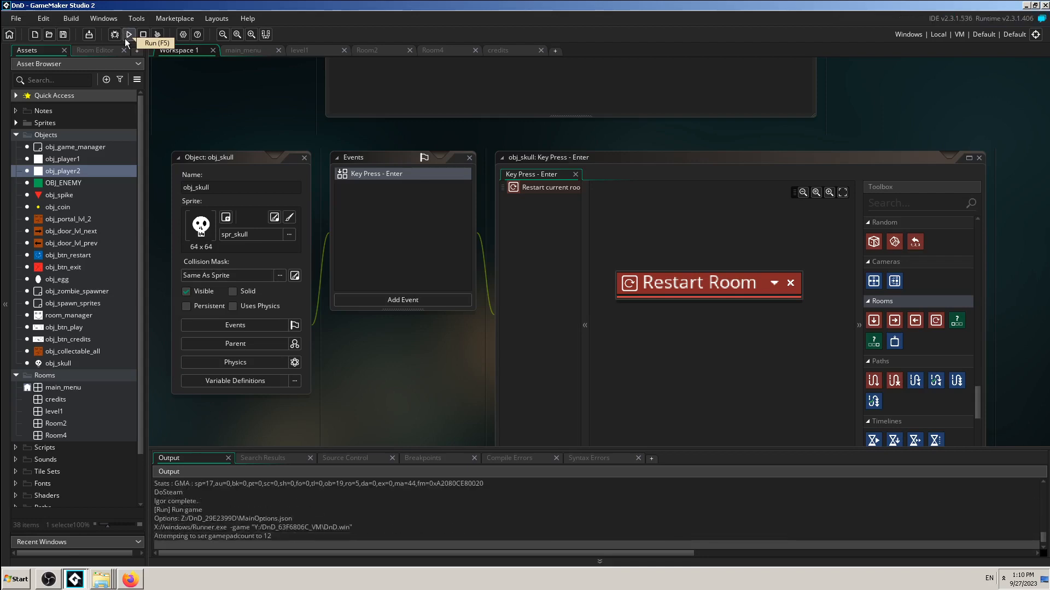
{"action": "left_click", "coordinate": [361, 181]}
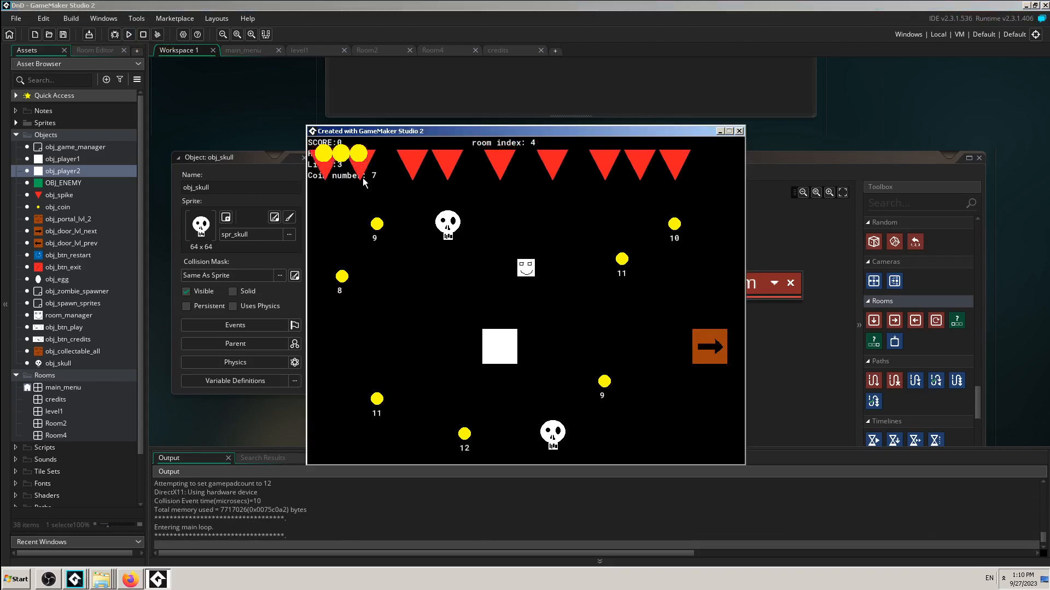
{"action": "key", "text": "Left"}
{"action": "key", "text": "Down"}
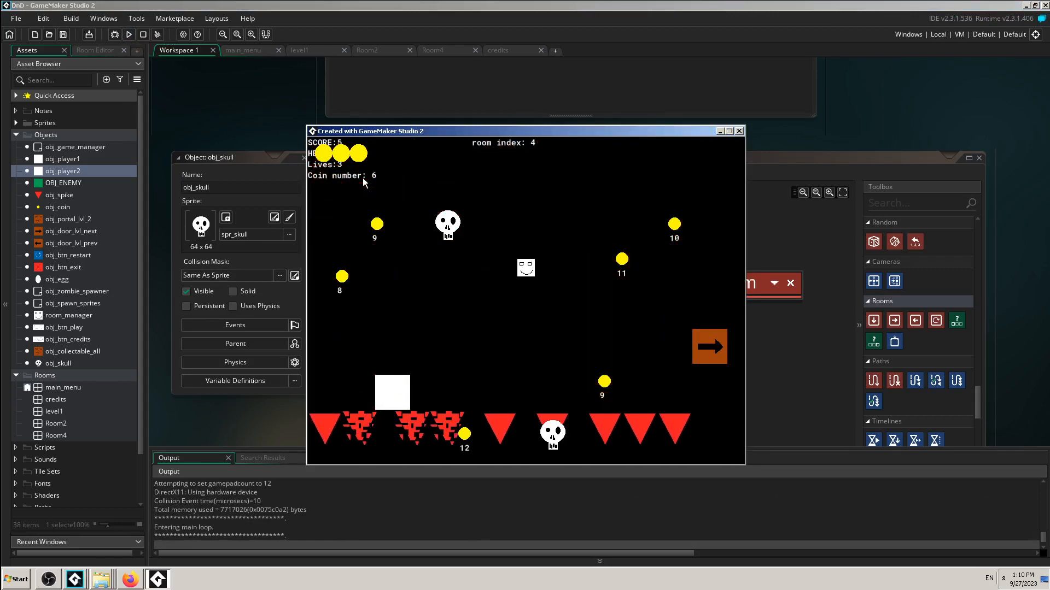
{"action": "key", "text": "Right"}
{"action": "key", "text": "Right"}
{"action": "key", "text": "Up"}
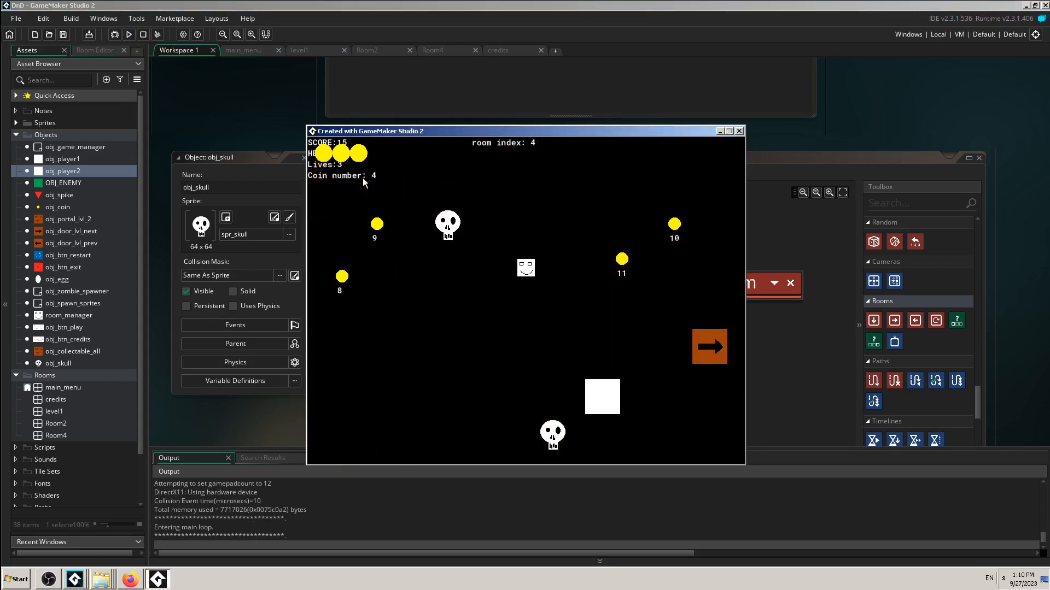
{"action": "key", "text": "Left"}
{"action": "key", "text": "Down"}
{"action": "key", "text": "Left"}
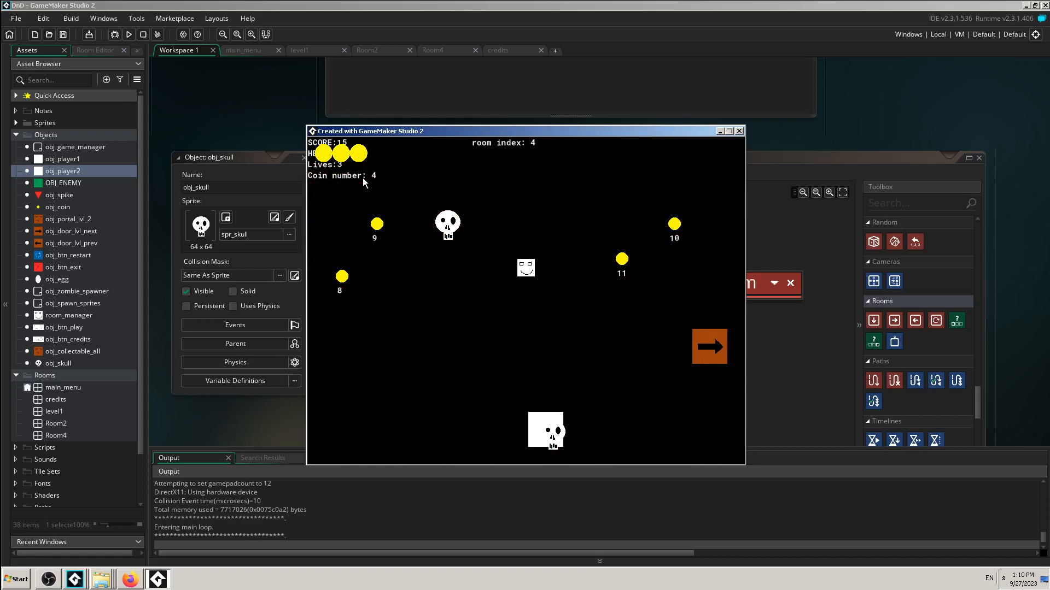
- Collect the two coins on the upper right side of level1 and test obj_skull's Enter-key room restart
{"action": "key", "text": "Right"}
{"action": "key", "text": "Up"}
{"action": "key", "text": "Right"}
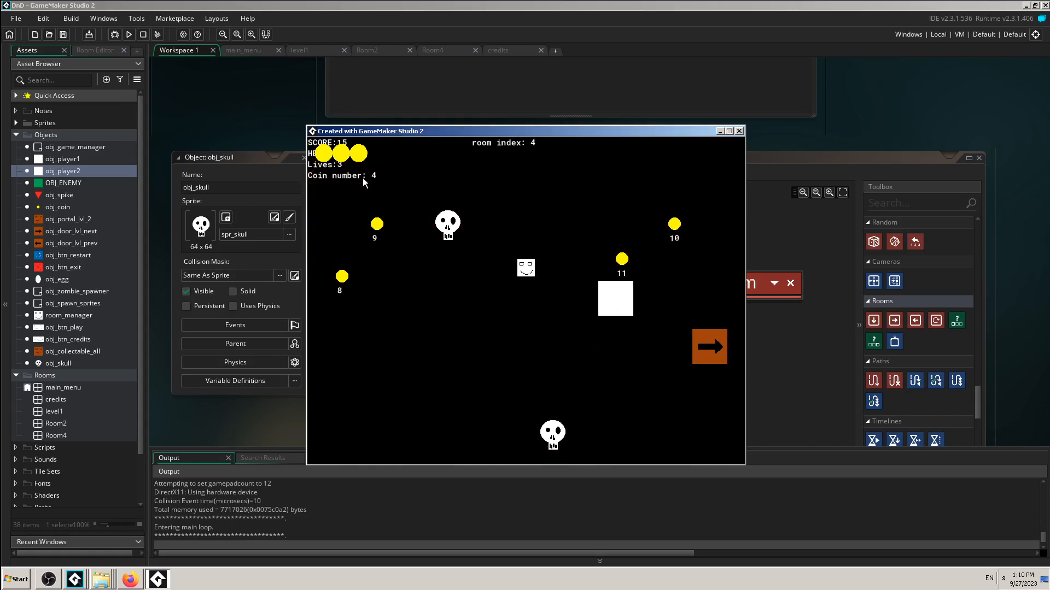
{"action": "key", "text": "Up"}
{"action": "key", "text": "Left"}
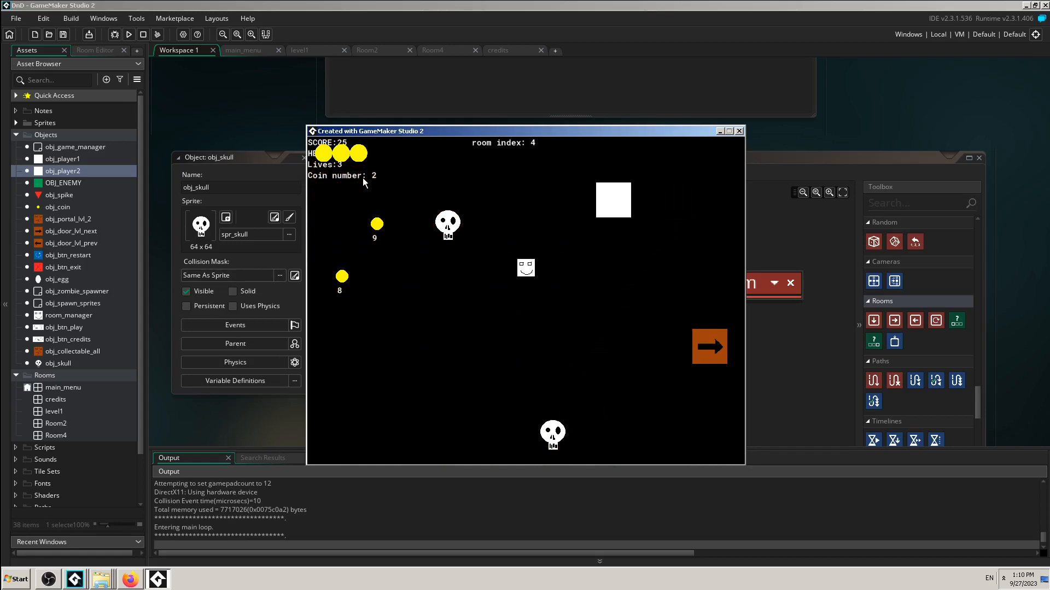
{"action": "key", "text": "Left"}
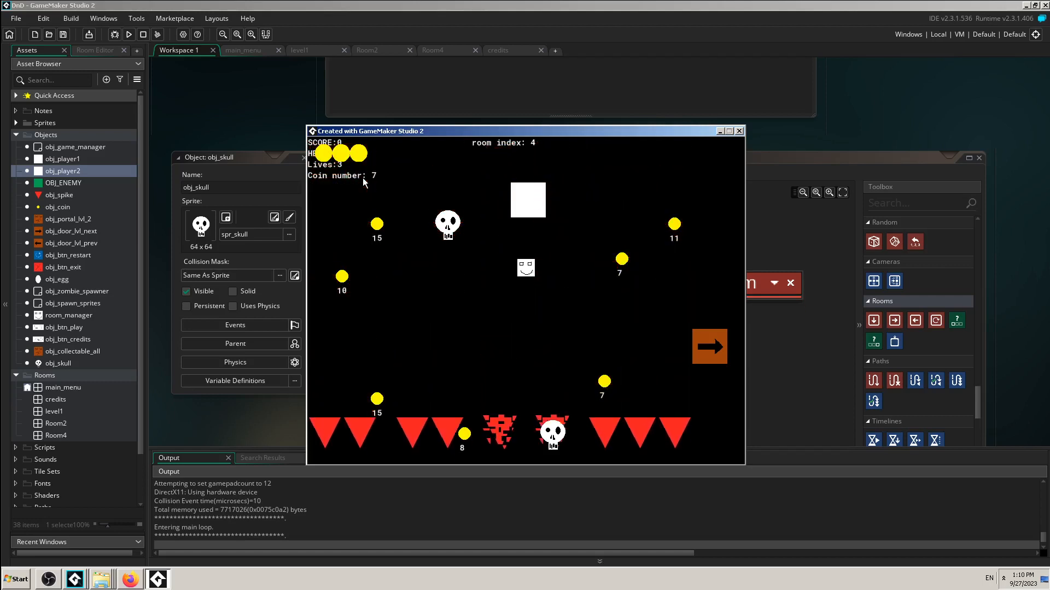
- Collect every coin in the restarted level1, test the Enter-key restart again, and close the game and its output
{"action": "key", "text": "Down"}
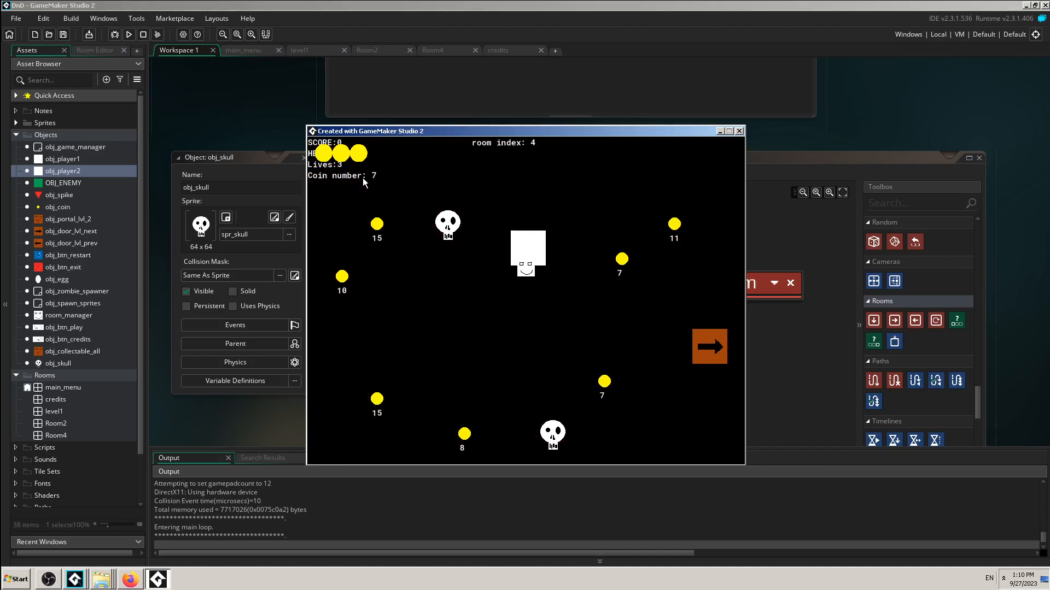
{"action": "key", "text": "Right"}
{"action": "key", "text": "Up"}
{"action": "key", "text": "Up"}
{"action": "key", "text": "Right"}
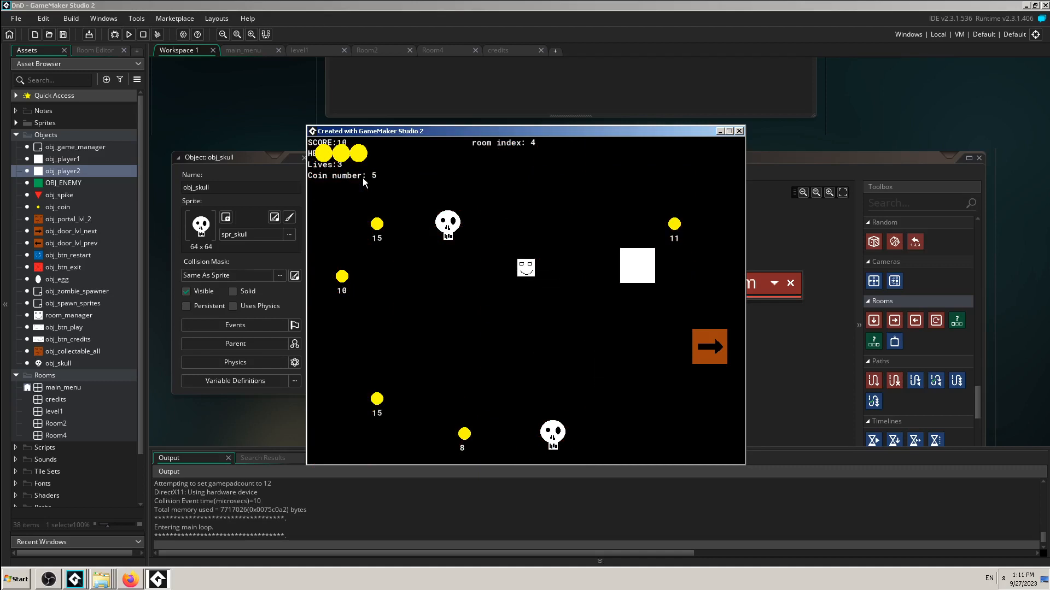
{"action": "key", "text": "Left"}
{"action": "key", "text": "Down"}
{"action": "key", "text": "Down"}
{"action": "key", "text": "Left"}
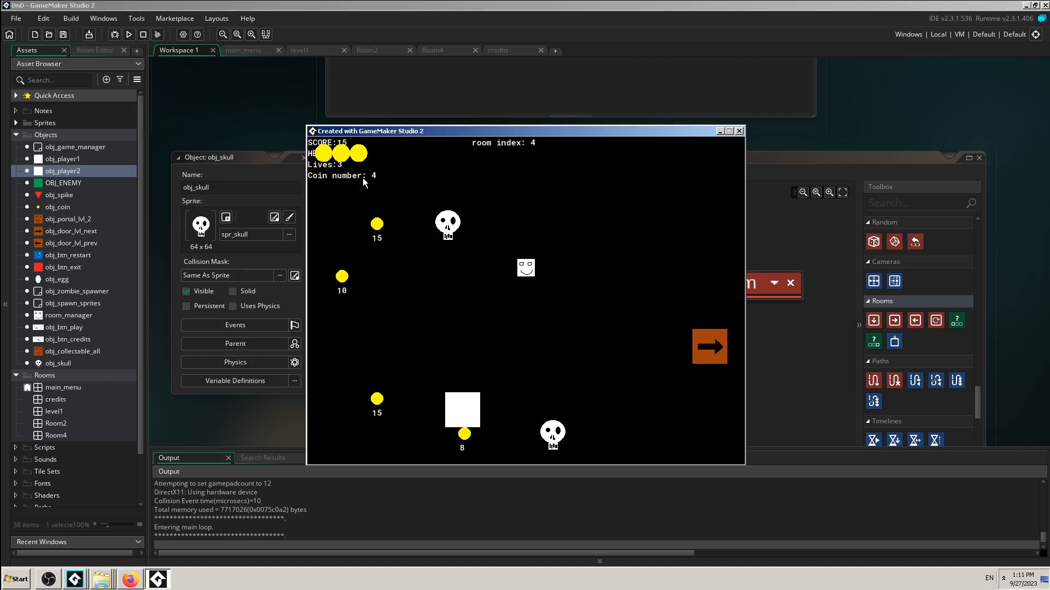
{"action": "key", "text": "Up"}
{"action": "key", "text": "Up"}
{"action": "key", "text": "Right"}
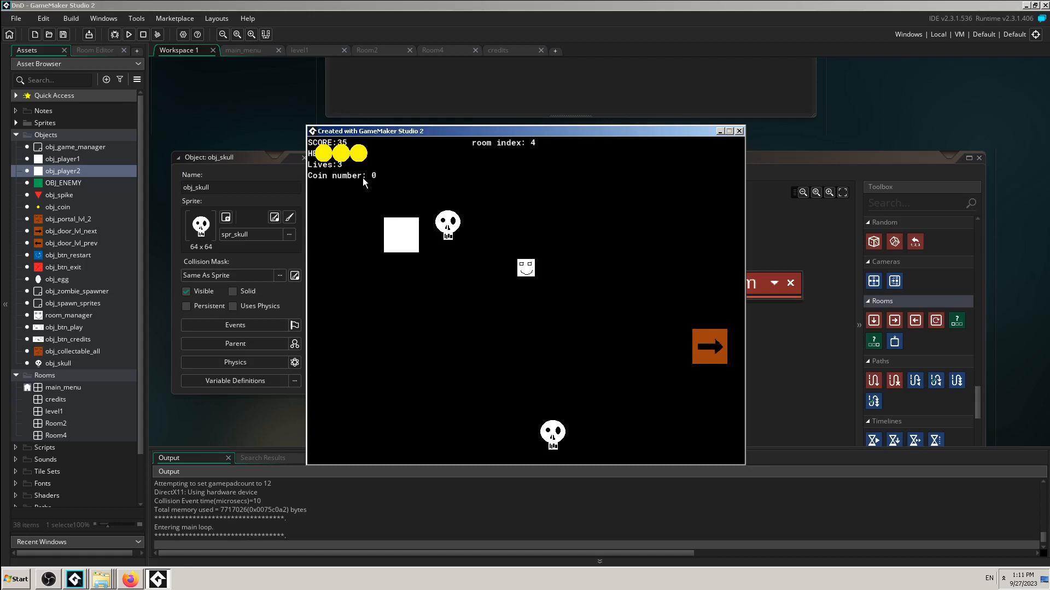
{"action": "key", "text": "Down"}
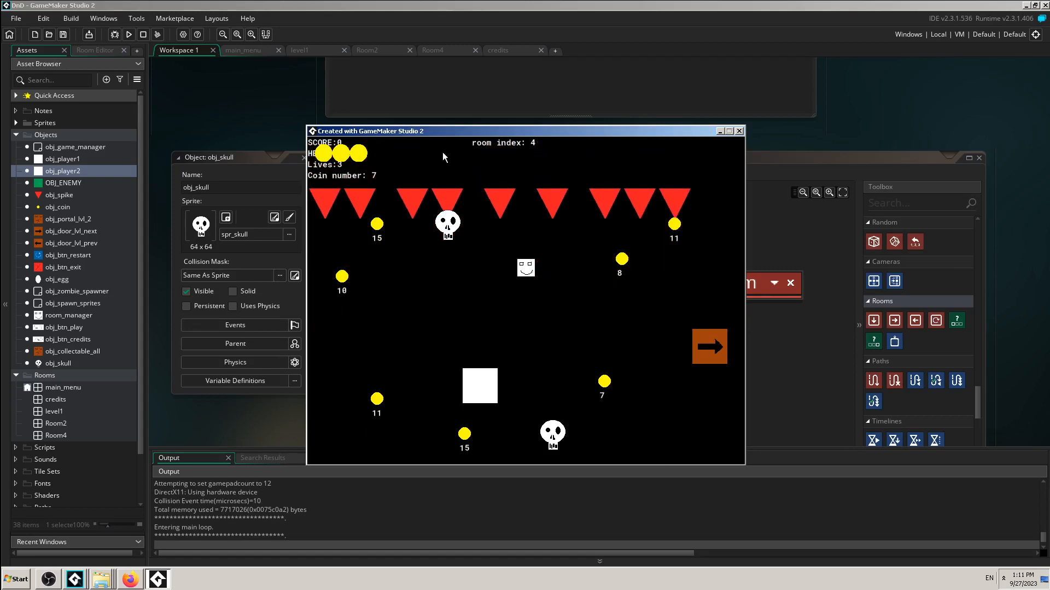
{"action": "left_click", "coordinate": [739, 131]}
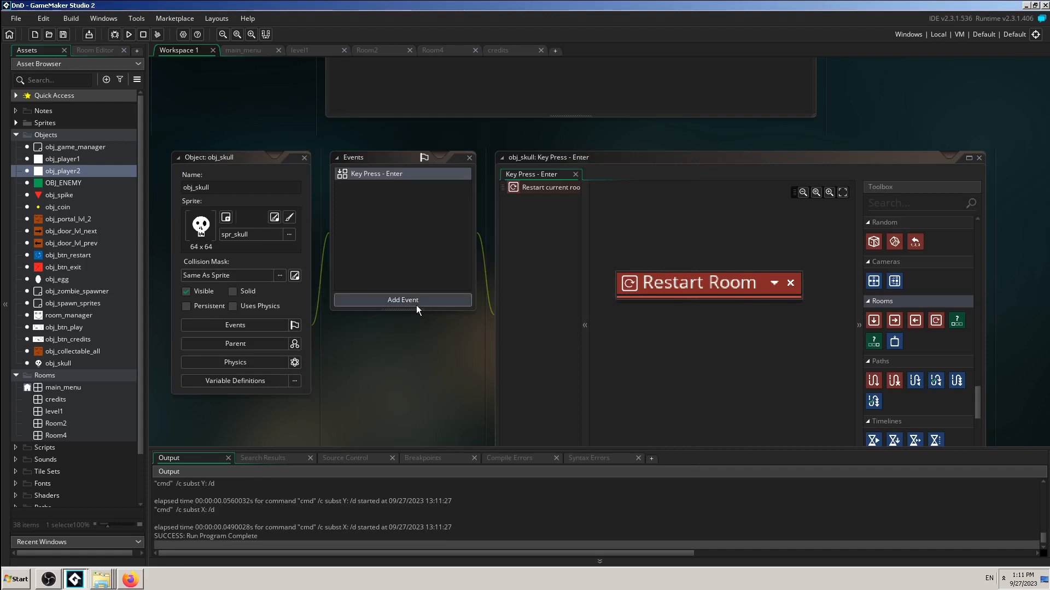
{"action": "left_click", "coordinate": [365, 562]}
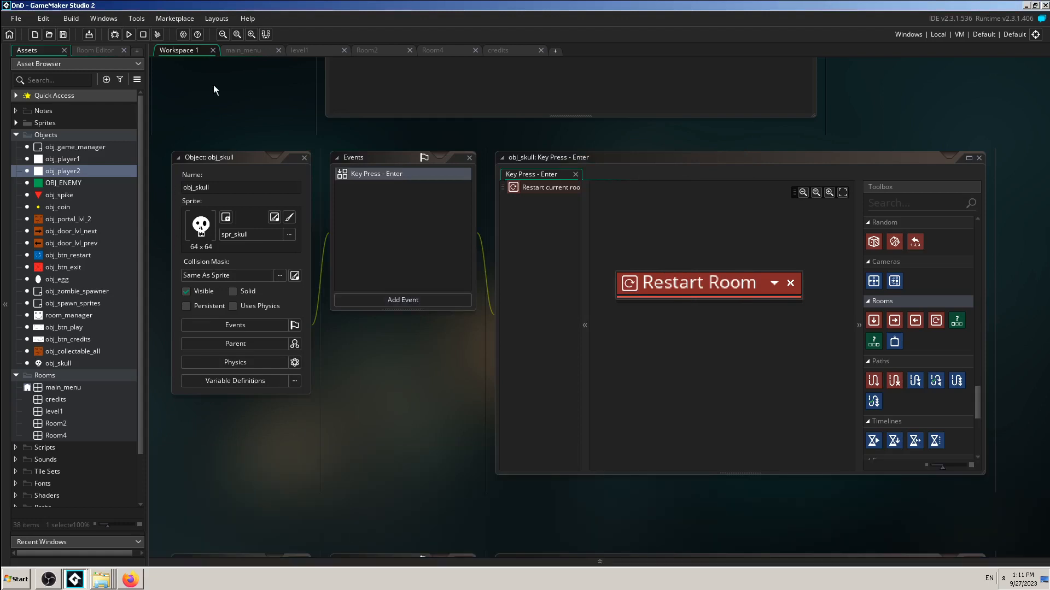
- Check which player object is placed in level1 and add a Collision event with obj_player2 to obj_skull
{"action": "left_click", "coordinate": [298, 50]}
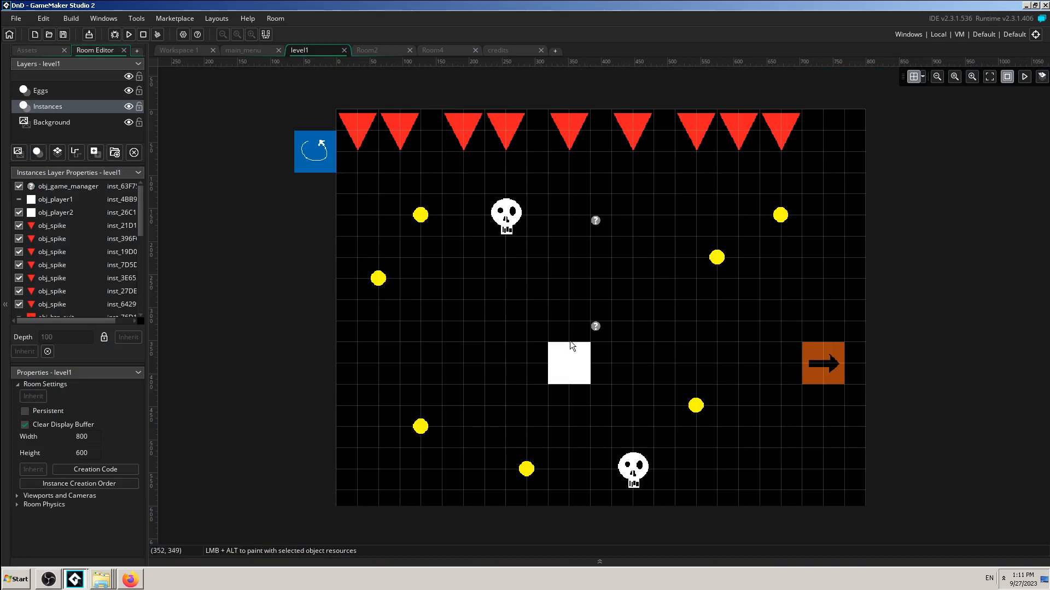
{"action": "mouse_move", "coordinate": [570, 343]}
{"action": "left_mouse_down"}
{"action": "mouse_move", "coordinate": [534, 232]}
{"action": "mouse_move", "coordinate": [541, 344]}
{"action": "mouse_move", "coordinate": [575, 377]}
{"action": "mouse_move", "coordinate": [577, 361]}
{"action": "left_mouse_up"}
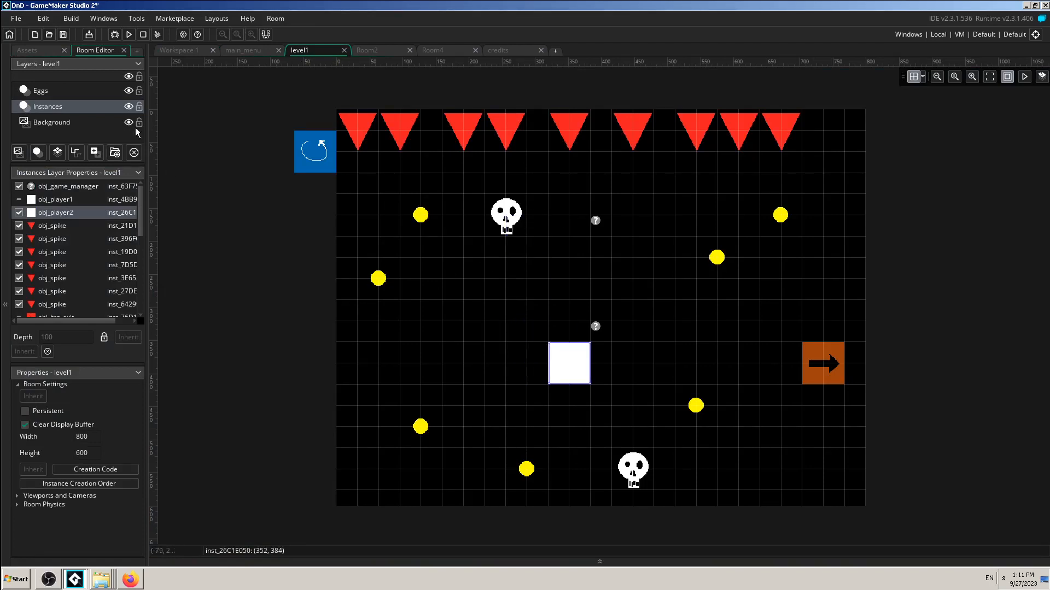
{"action": "left_click", "coordinate": [185, 49]}
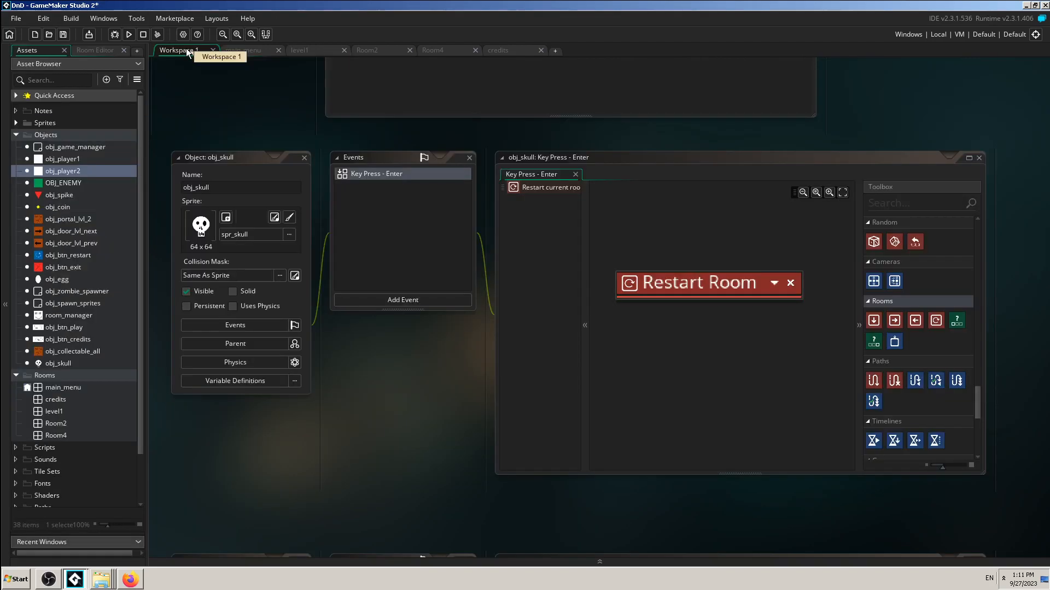
{"action": "left_click", "coordinate": [434, 299]}
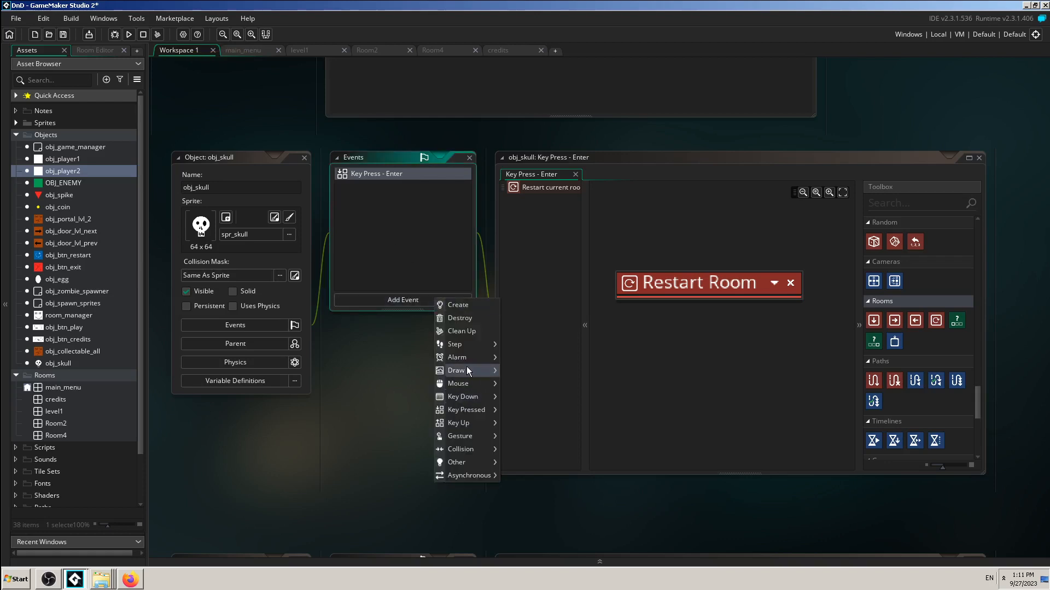
{"action": "mouse_move", "coordinate": [467, 371]}
{"action": "mouse_move", "coordinate": [471, 416]}
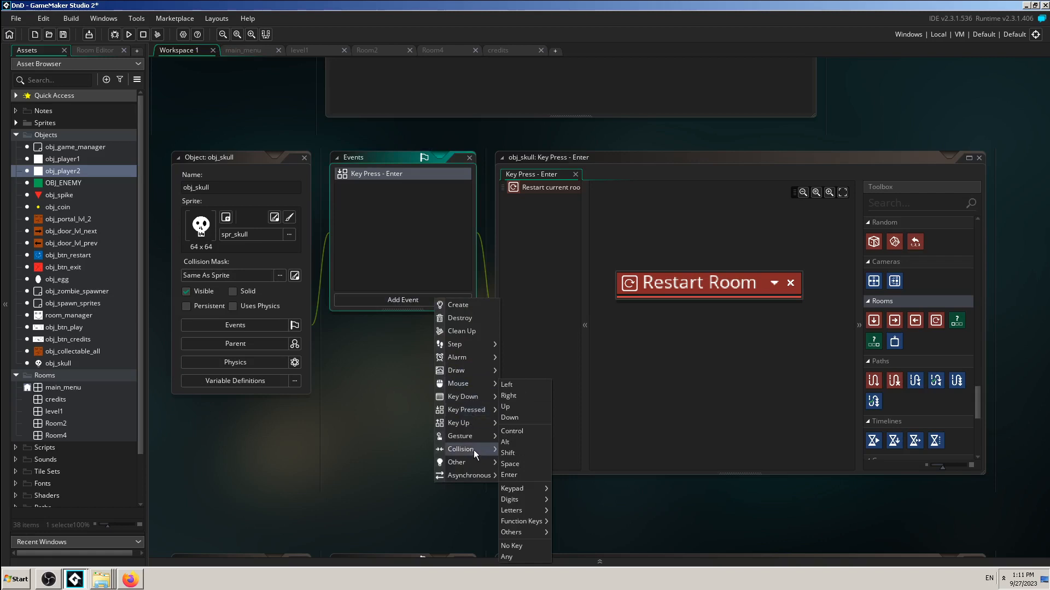
{"action": "mouse_move", "coordinate": [473, 452]}
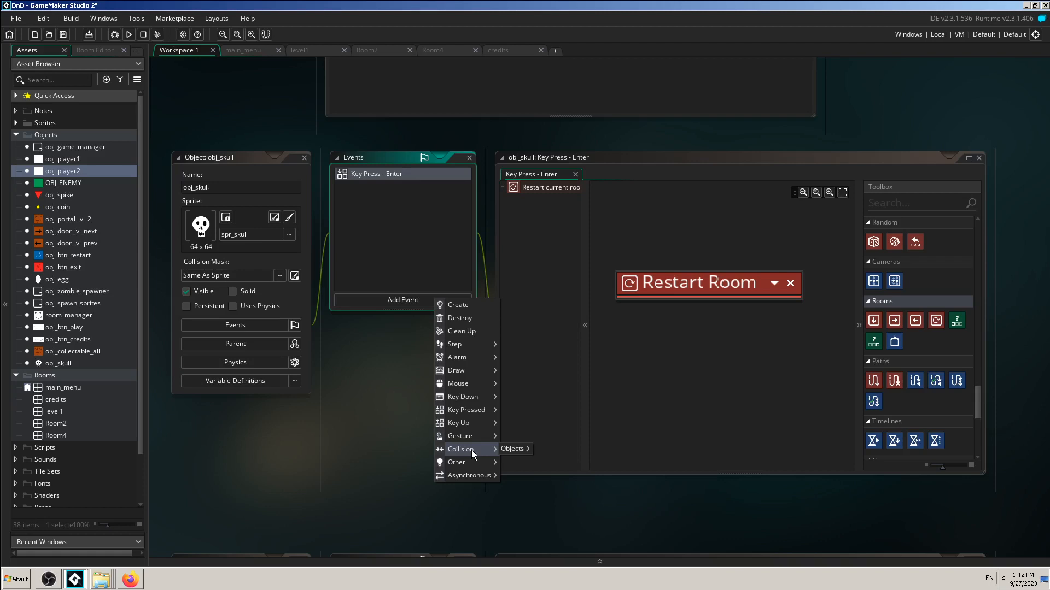
{"action": "mouse_move", "coordinate": [524, 449]}
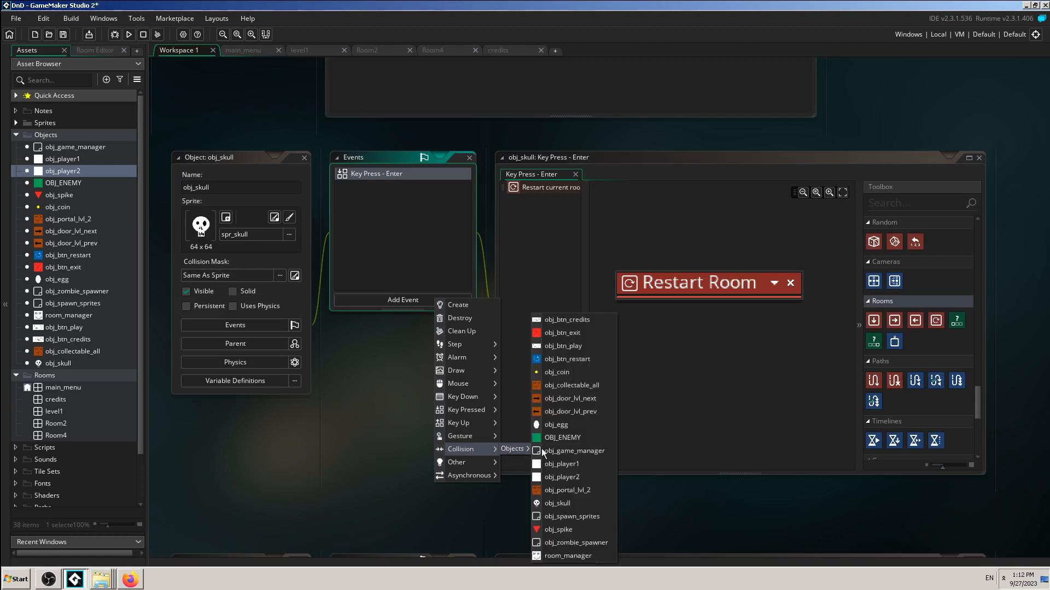
{"action": "left_click", "coordinate": [569, 476]}
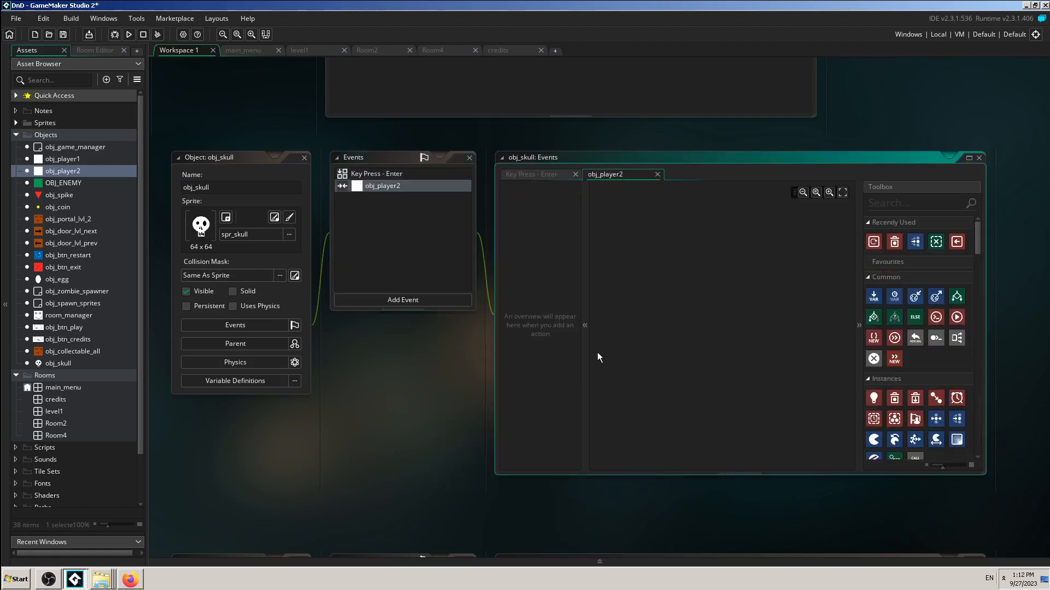
- Add the Restart Room action to obj_skull's collision event with obj_player2, reviewing level1 and the Key Press - Enter event beforehand
{"action": "left_click", "coordinate": [296, 49]}
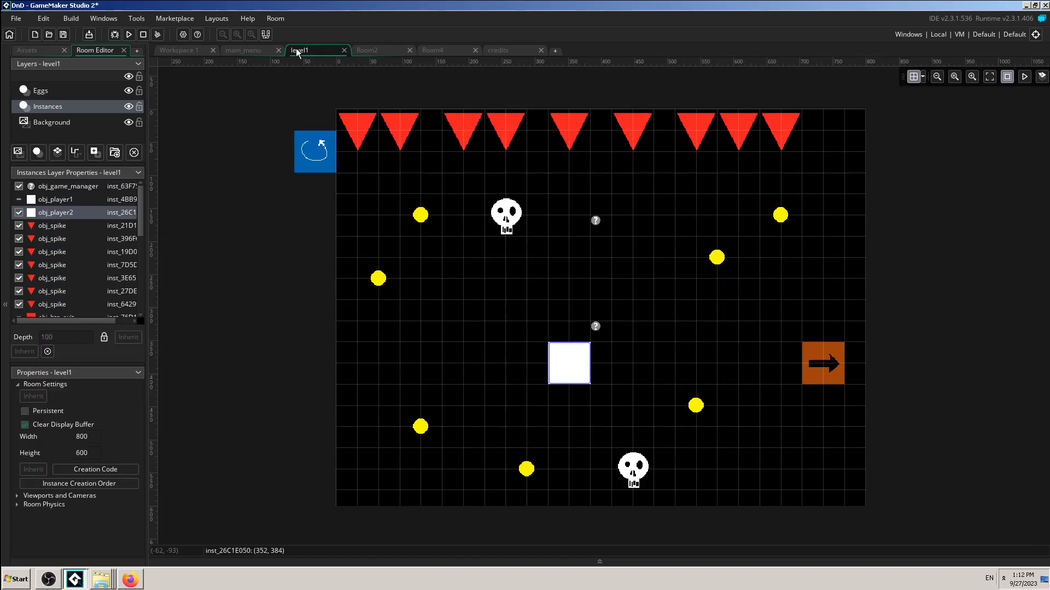
{"action": "left_click", "coordinate": [184, 51]}
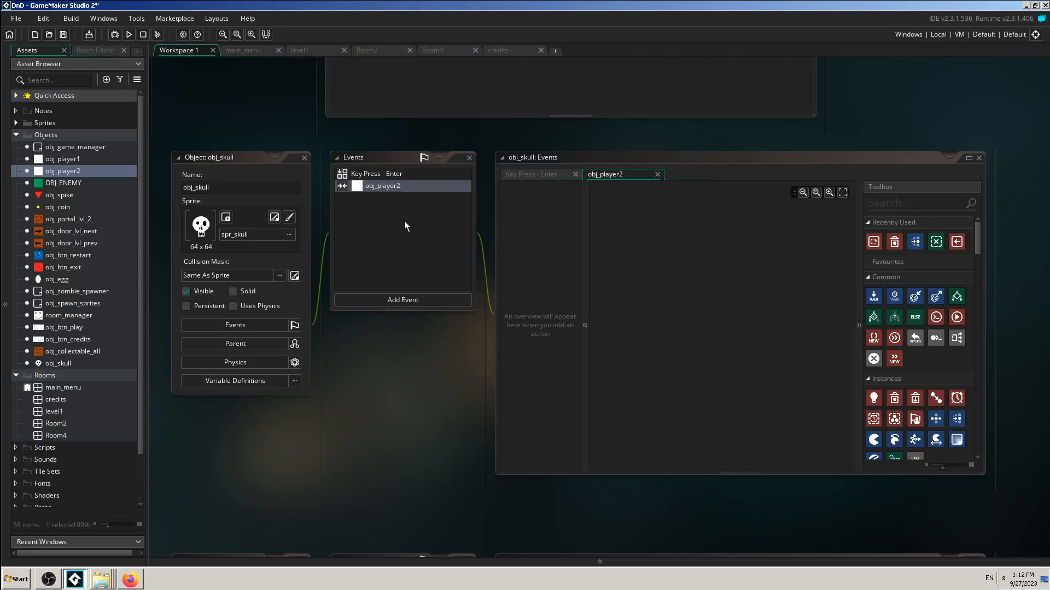
{"action": "left_click", "coordinate": [379, 173]}
{"action": "left_click", "coordinate": [543, 175]}
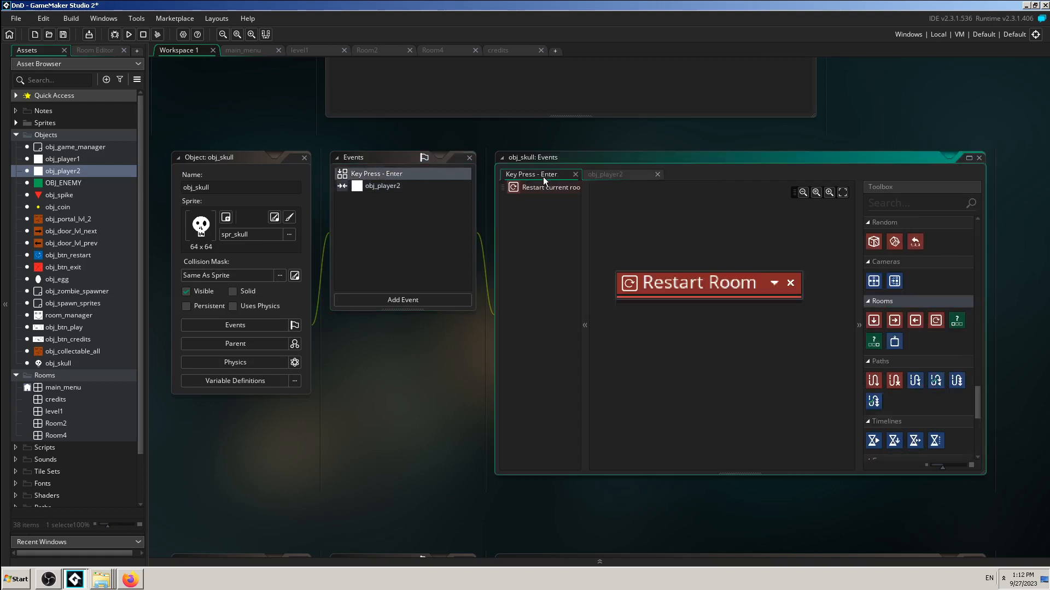
{"action": "left_click", "coordinate": [604, 175]}
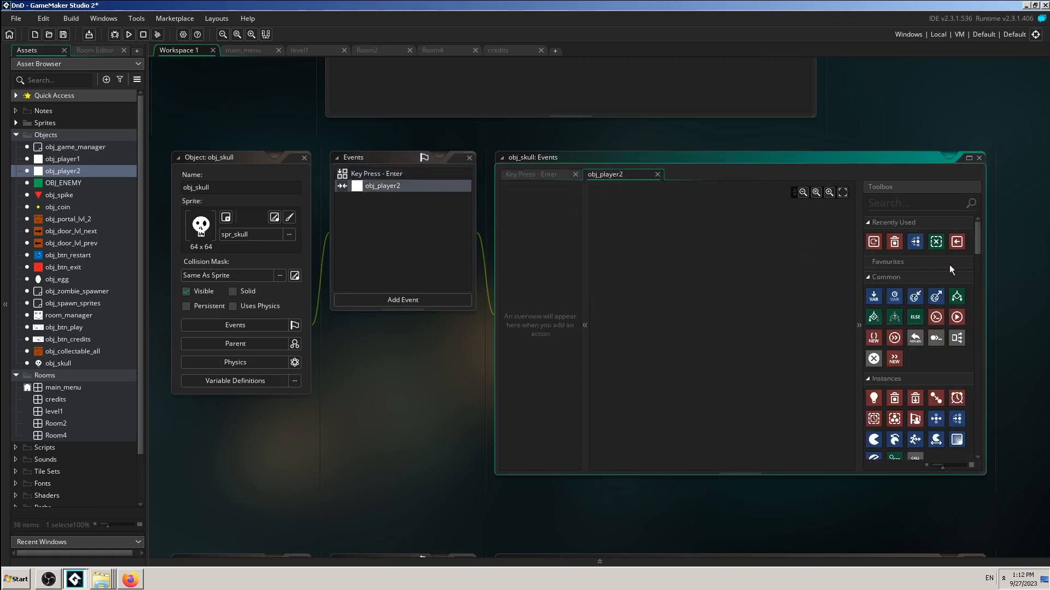
{"action": "left_click_drag", "start_coordinate": [876, 248], "coordinate": [672, 285]}
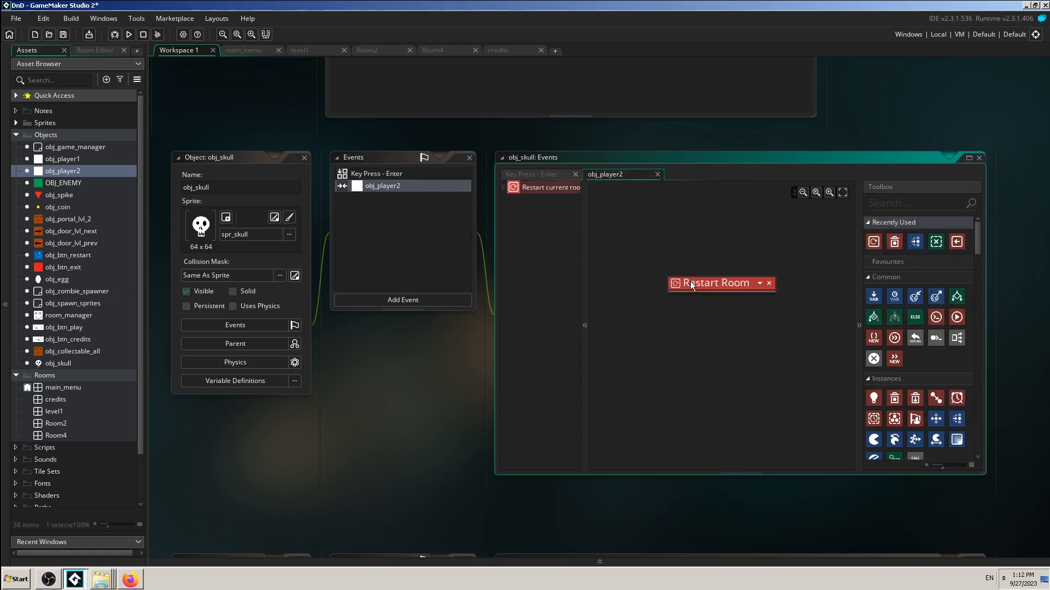
- Run the updated game, start level1, and collect the coins on the room's left side with the player
{"action": "left_click", "coordinate": [131, 35]}
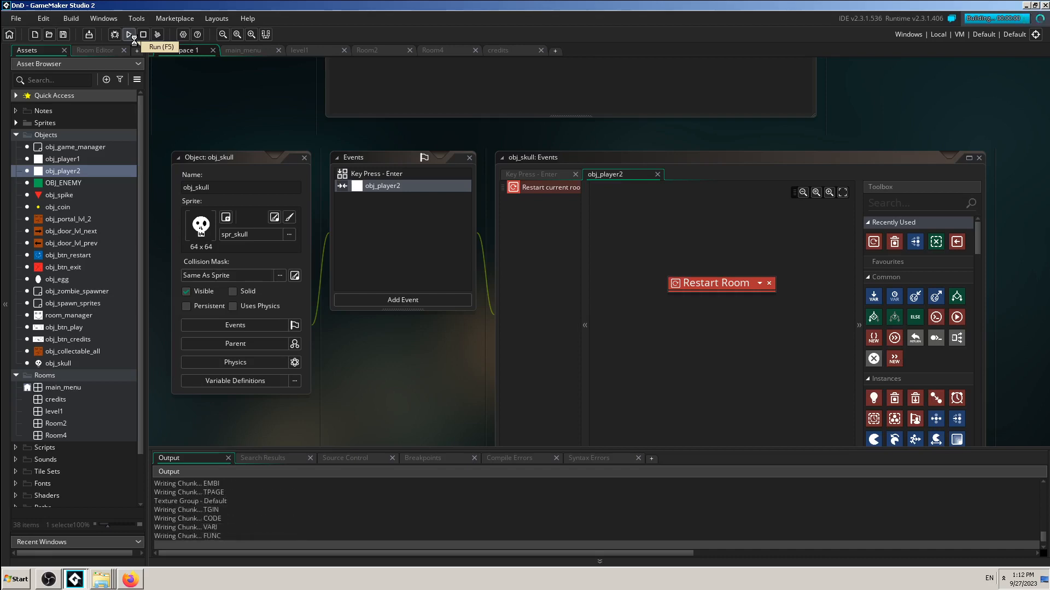
{"action": "left_click", "coordinate": [395, 191]}
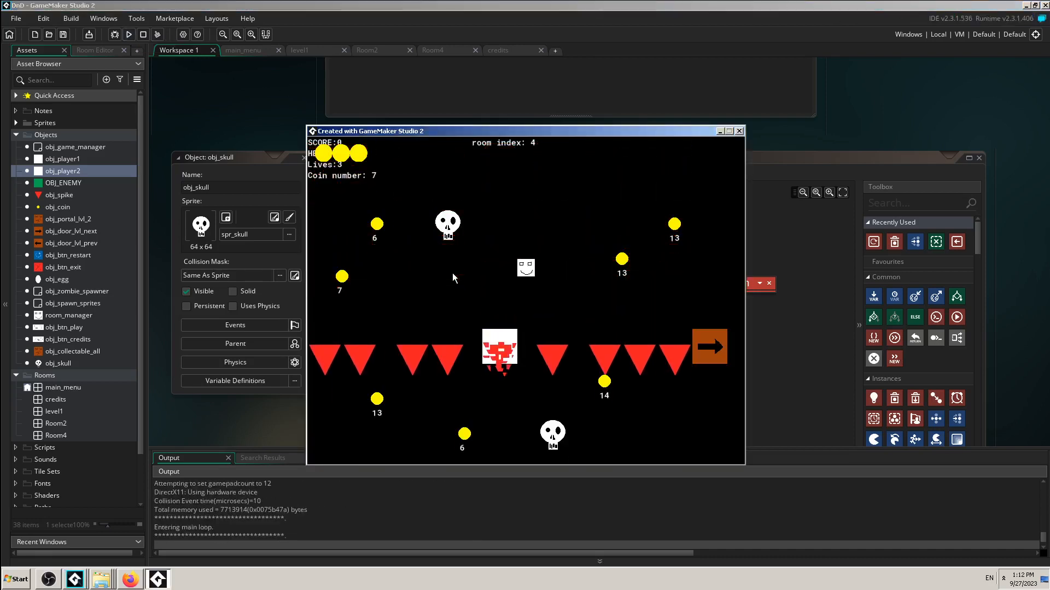
{"action": "key", "text": "Down"}
{"action": "key", "text": "Left"}
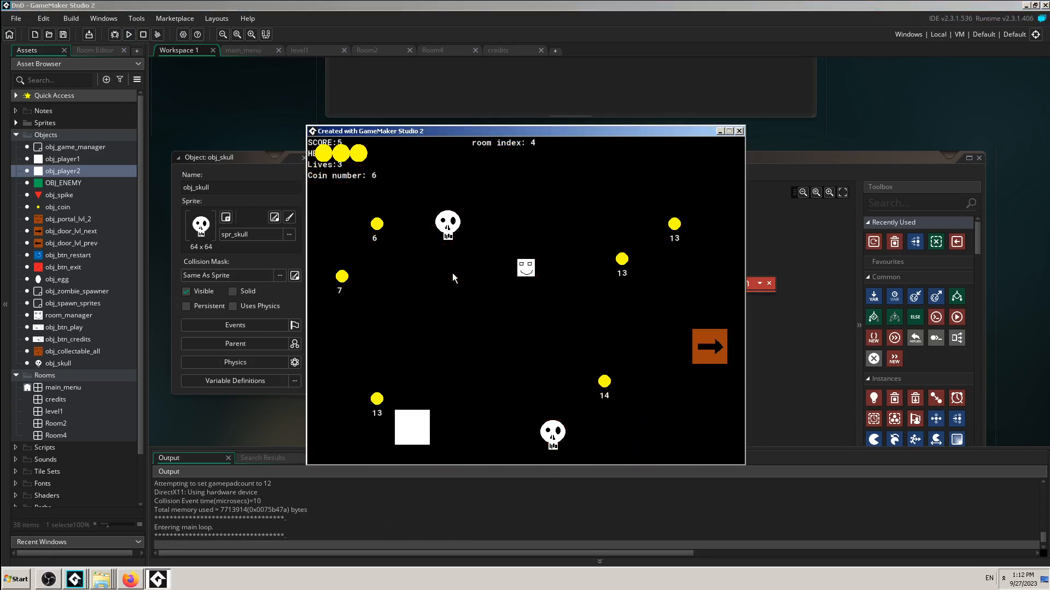
{"action": "key", "text": "Up"}
{"action": "key", "text": "Down"}
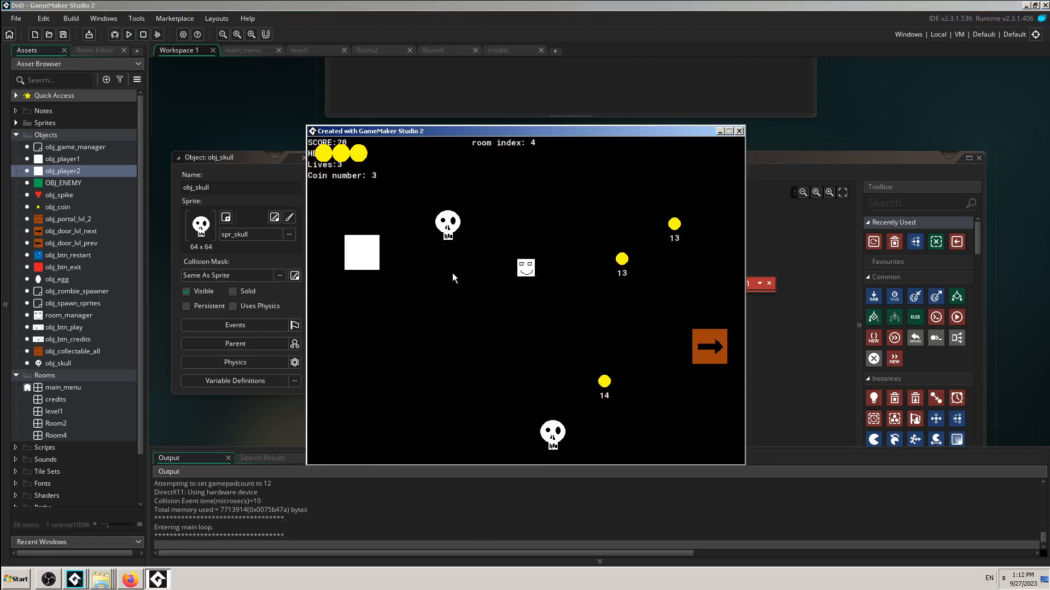
- Steer the player through level1 to collect the two coins on the room's upper right side
{"action": "key", "text": "Right"}
{"action": "key", "text": "Right"}
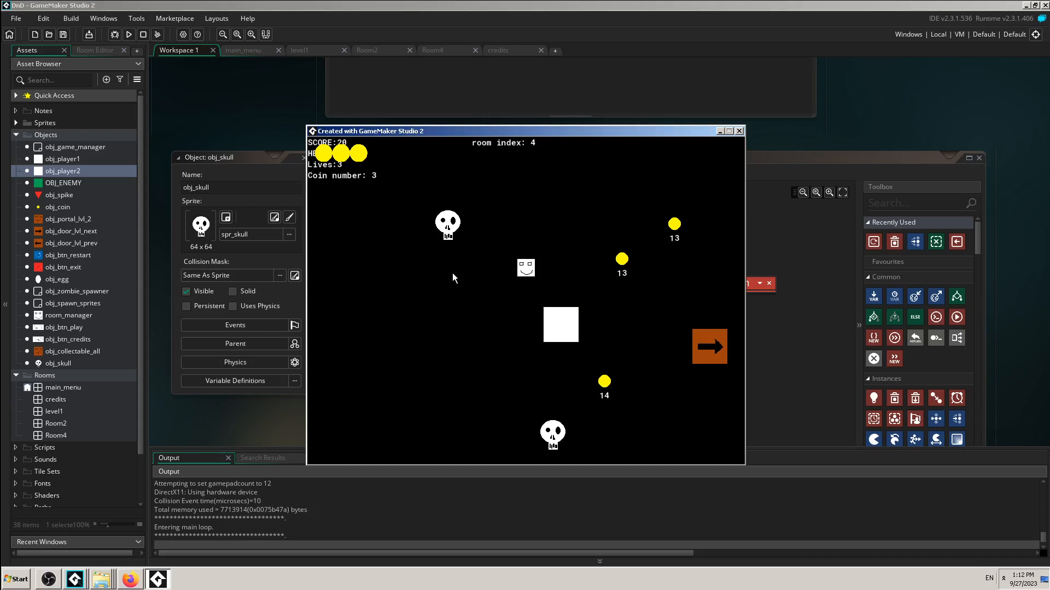
{"action": "key", "text": "Up"}
{"action": "key", "text": "Left"}
{"action": "key", "text": "Left"}
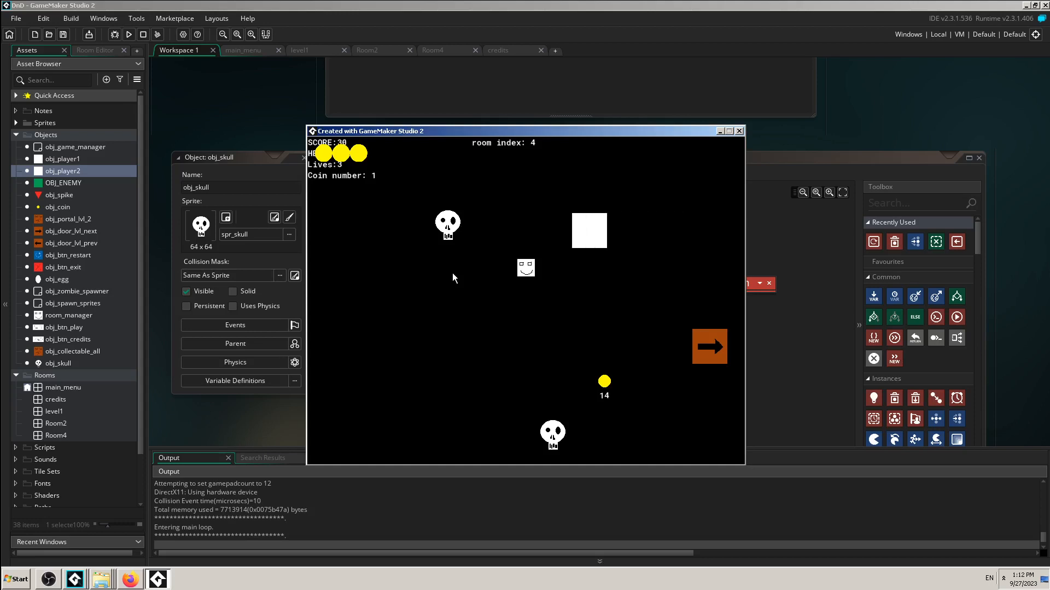
- Move the player back and forth over the smiley-face object in the middle of level1 to test their overlap
{"action": "key", "text": "Down"}
{"action": "key", "text": "Left"}
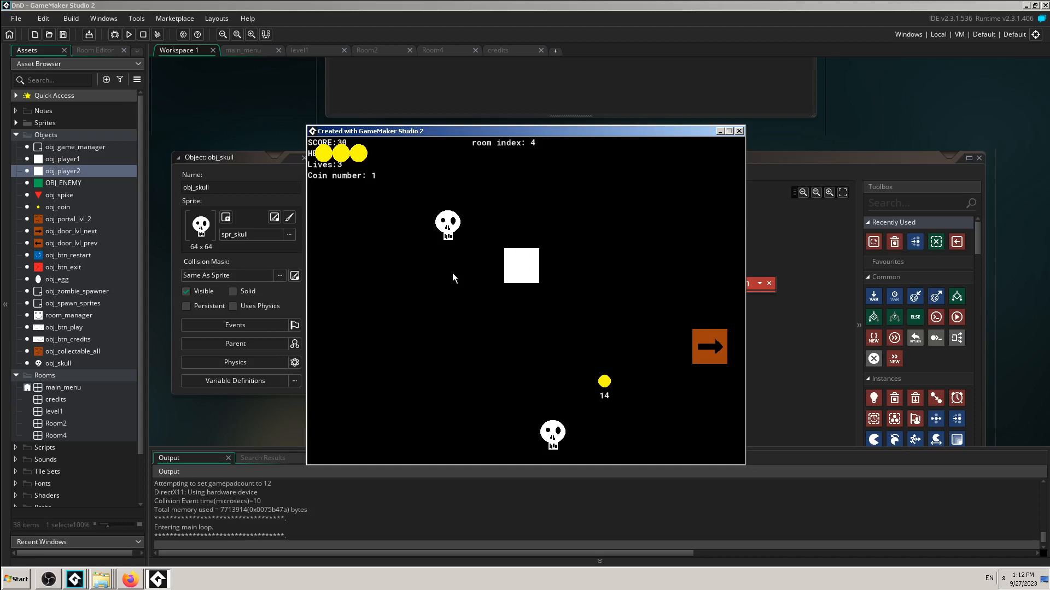
{"action": "key", "text": "Down"}
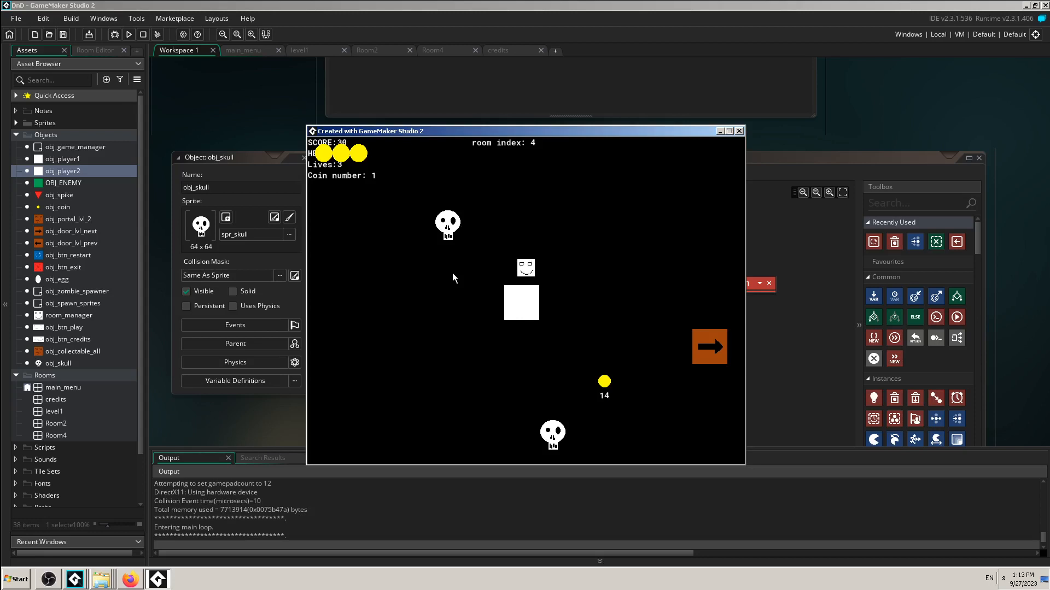
{"action": "key", "text": "Up"}
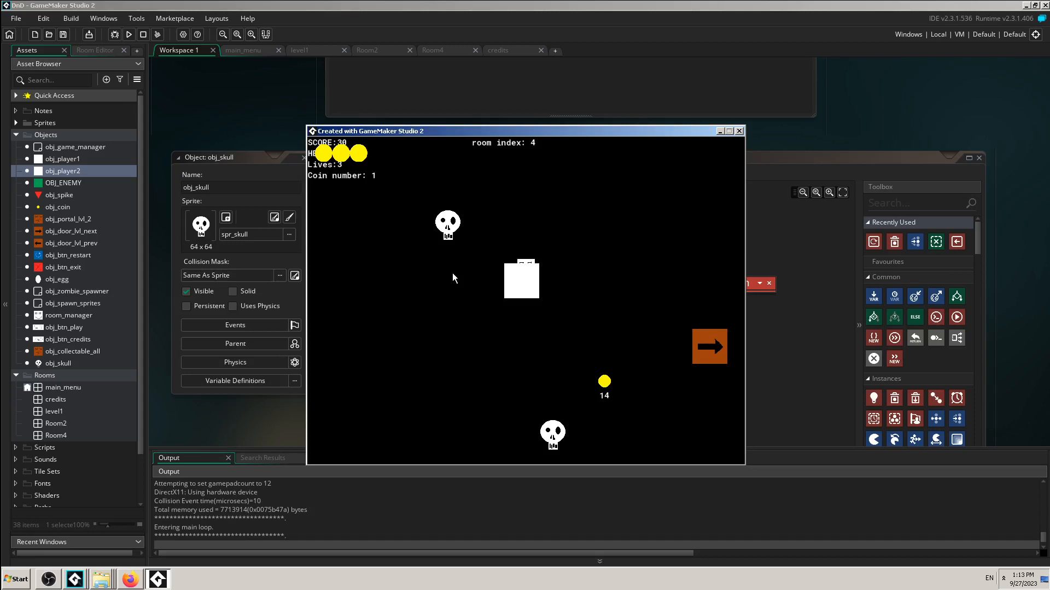
{"action": "key", "text": "Right"}
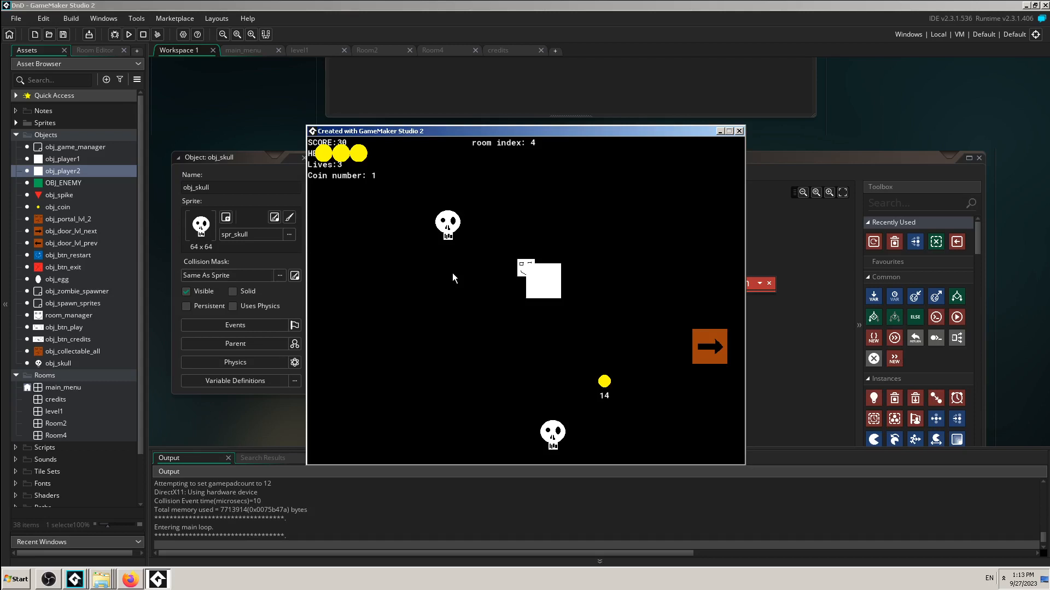
{"action": "key", "text": "Up"}
{"action": "key", "text": "Left"}
{"action": "key", "text": "Down"}
{"action": "key", "text": "Right"}
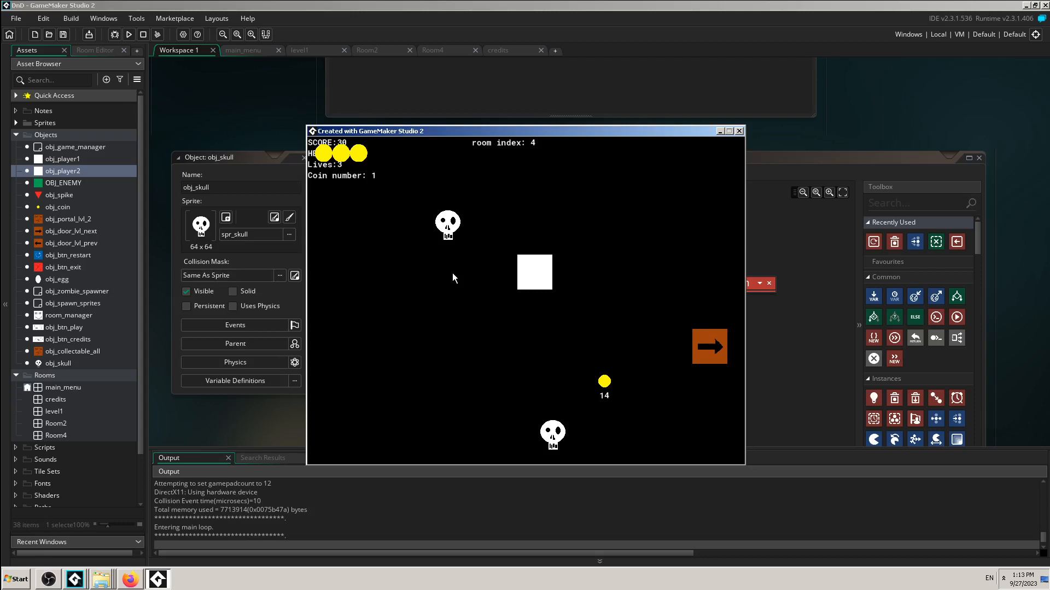
{"action": "key", "text": "Down"}
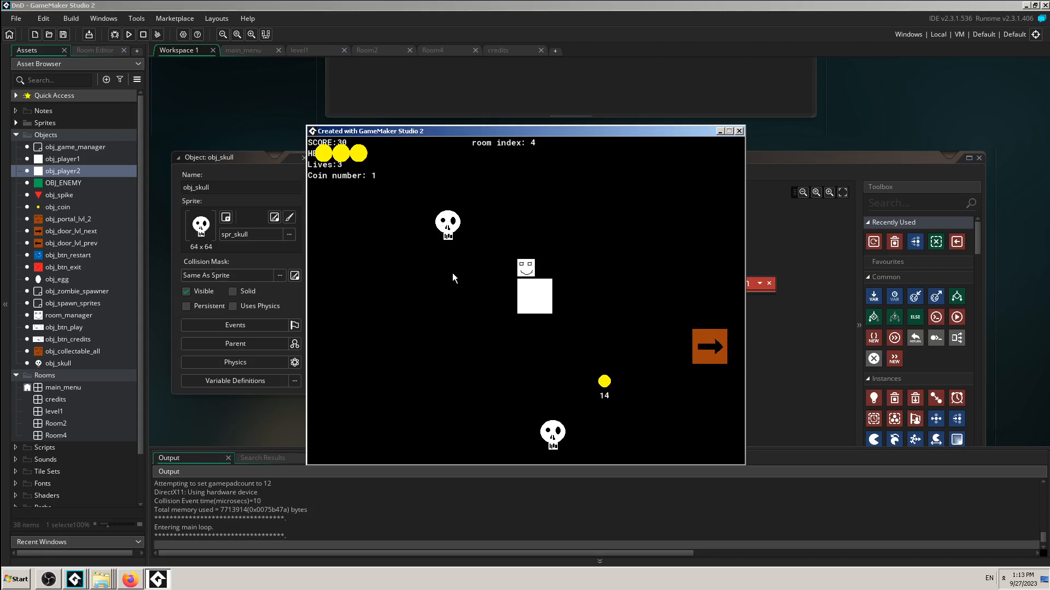
{"action": "key", "text": "Up"}
{"action": "key", "text": "Left"}
{"action": "key", "text": "Right"}
{"action": "key", "text": "Up"}
{"action": "key", "text": "Left"}
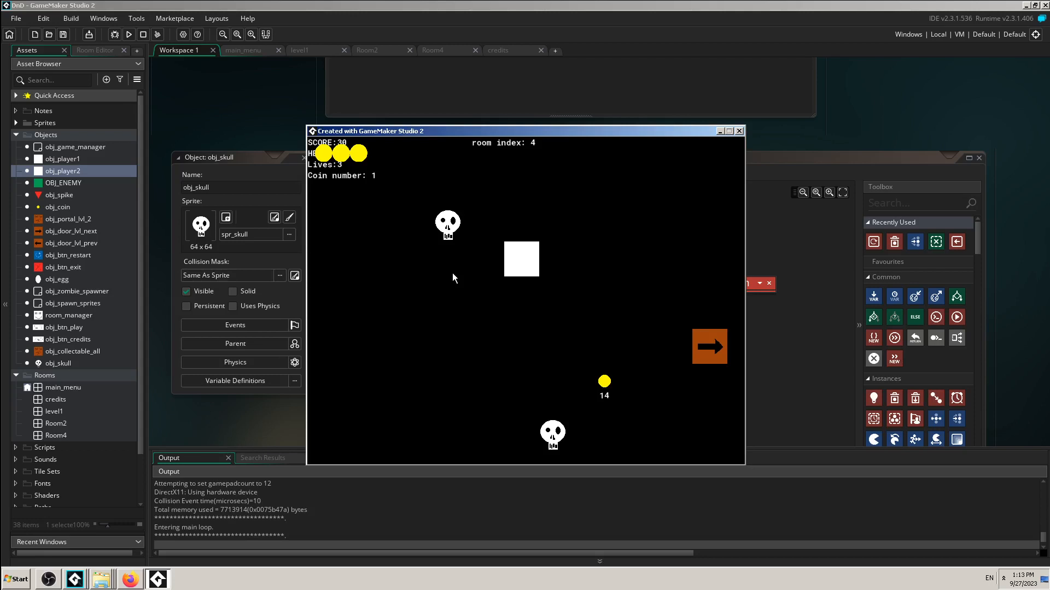
- Collect the last coin and move the player into the lower skull to test the collision restart
{"action": "key", "text": "Down"}
{"action": "key", "text": "Right"}
{"action": "key", "text": "Down"}
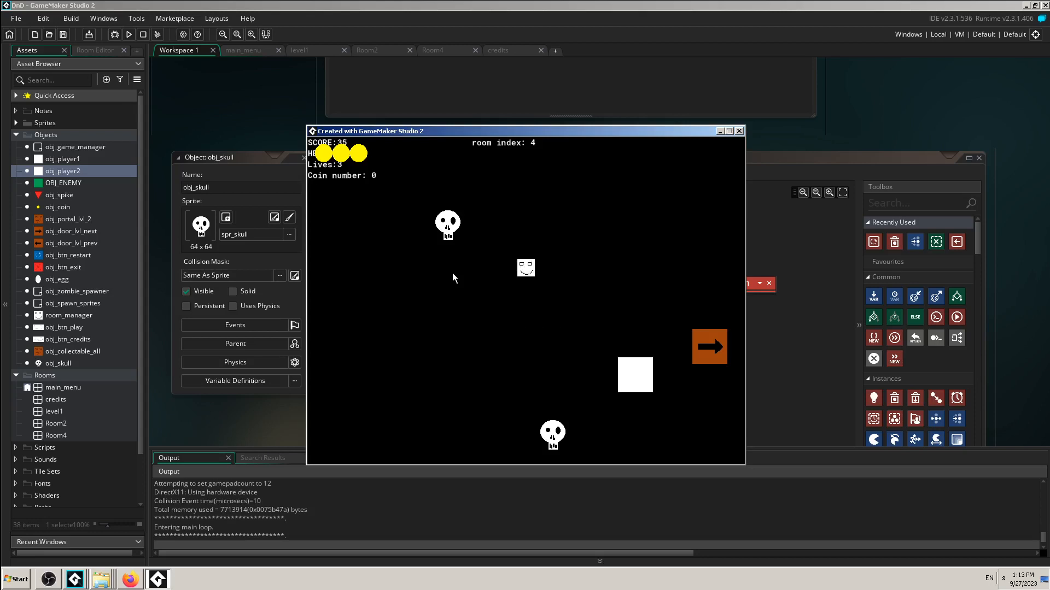
{"action": "key", "text": "Left"}
{"action": "key", "text": "Down"}
{"action": "key", "text": "Left"}
{"action": "key", "text": "Down"}
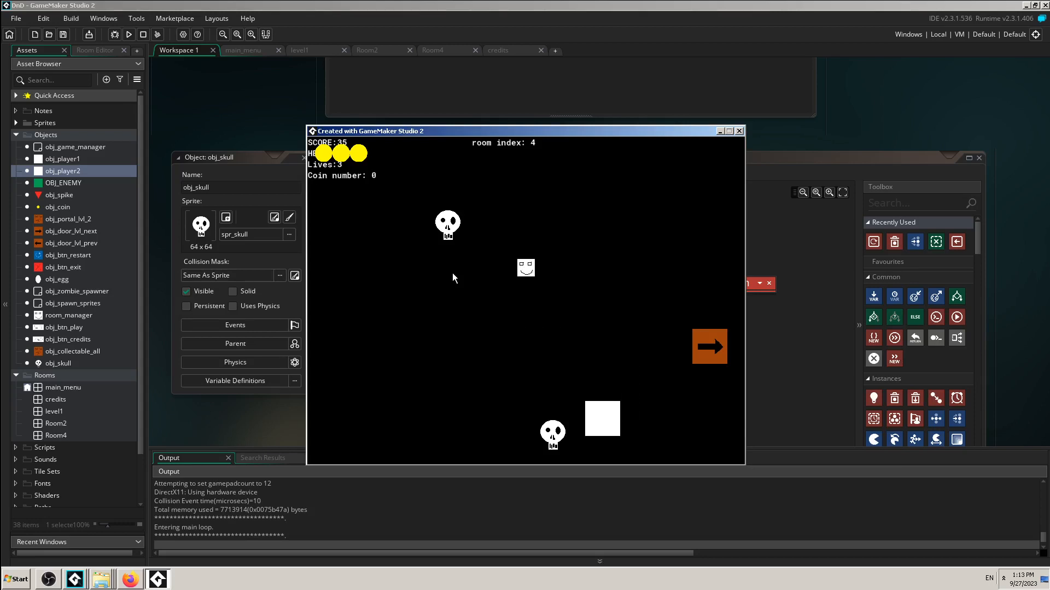
{"action": "key", "text": "Left"}
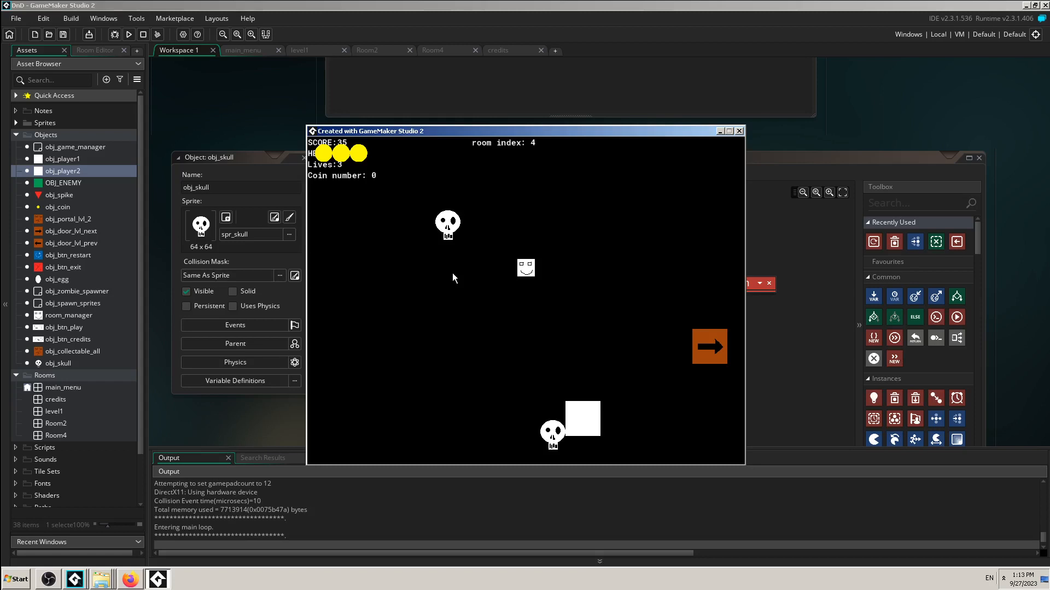
{"action": "key", "text": "Left"}
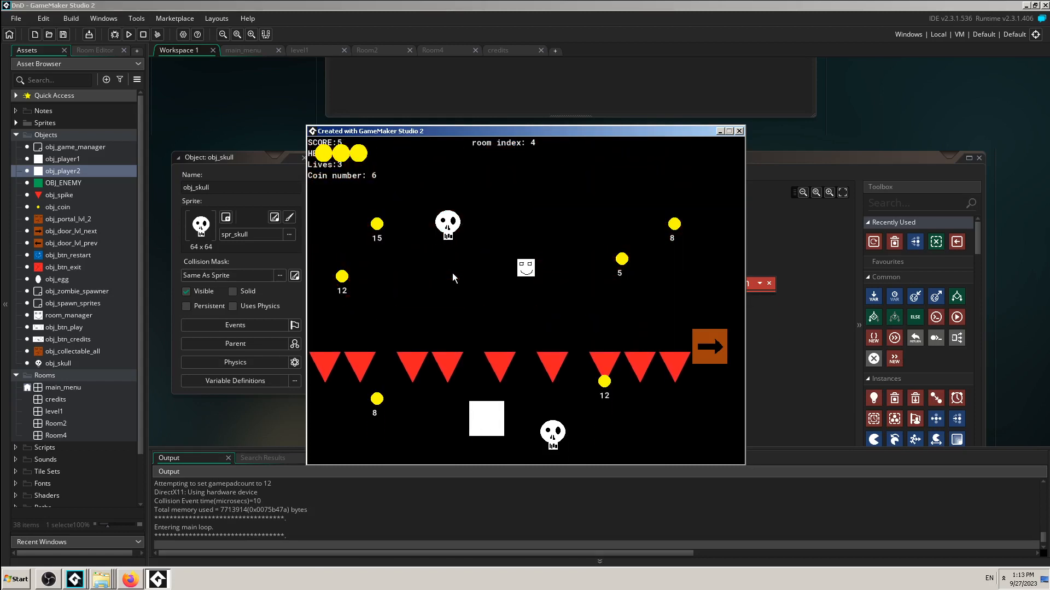
- Collect the lower coins in the restarted level1 and run the player into the upper skull from below
{"action": "key", "text": "Up"}
{"action": "key", "text": "Left"}
{"action": "key", "text": "Right"}
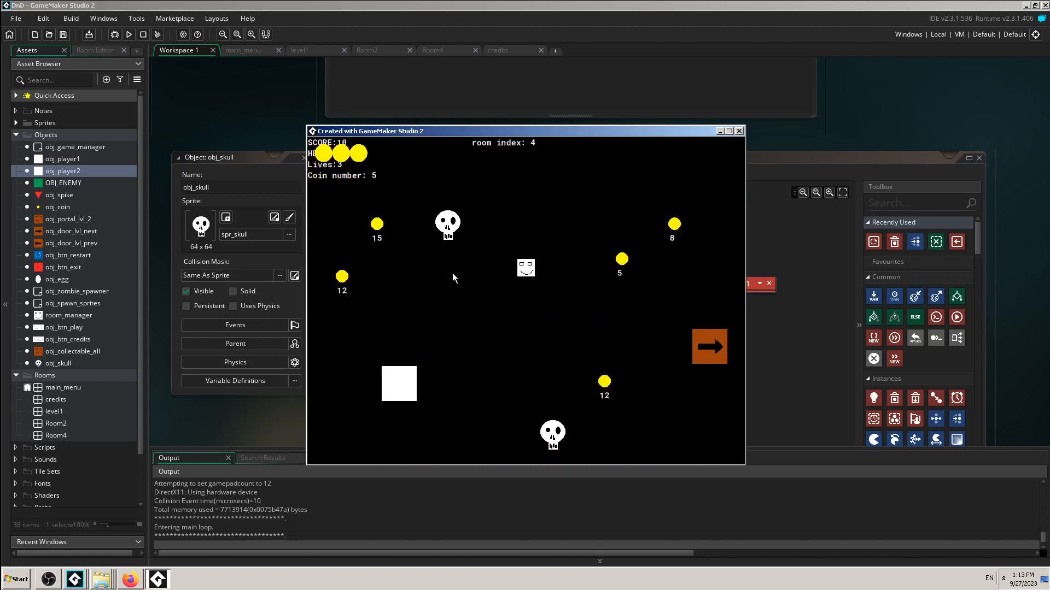
{"action": "key", "text": "Left"}
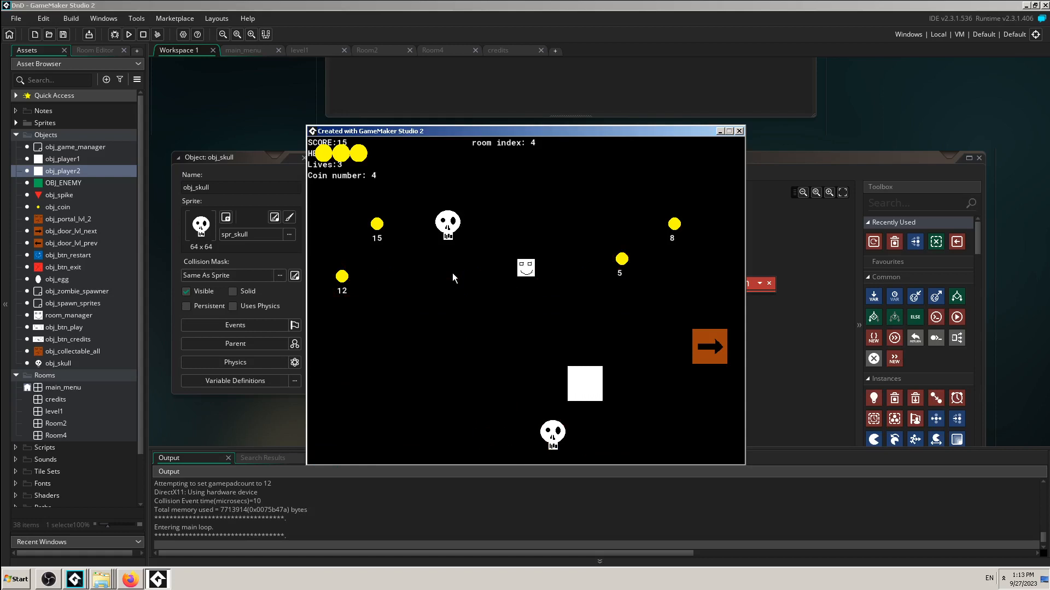
{"action": "key", "text": "Up"}
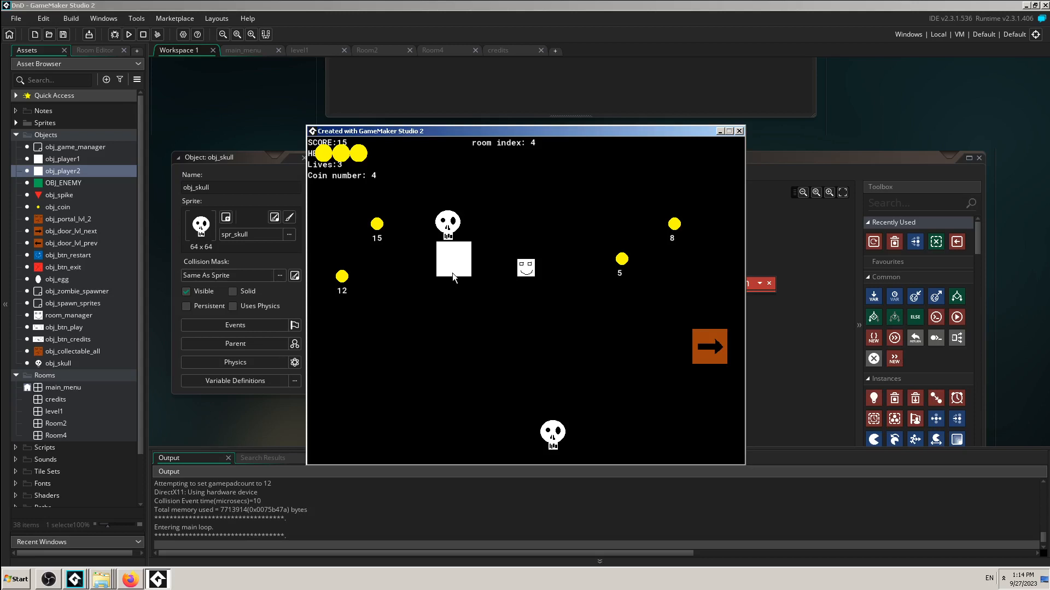
{"action": "key", "text": "Up"}
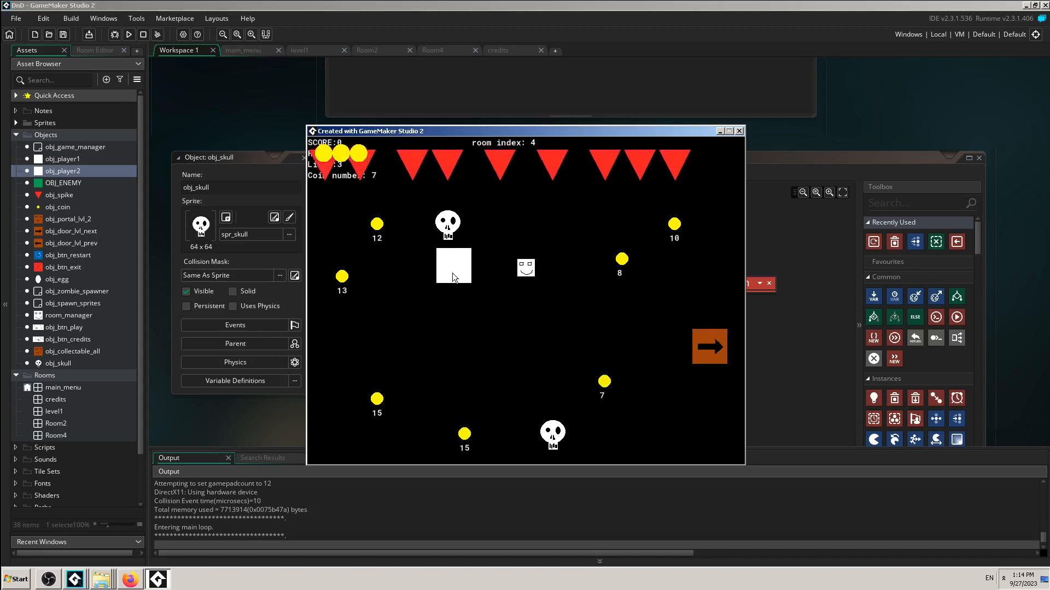
- Steer the player down and collect the two lower-left coins in the restarted room
{"action": "key", "text": "Down"}
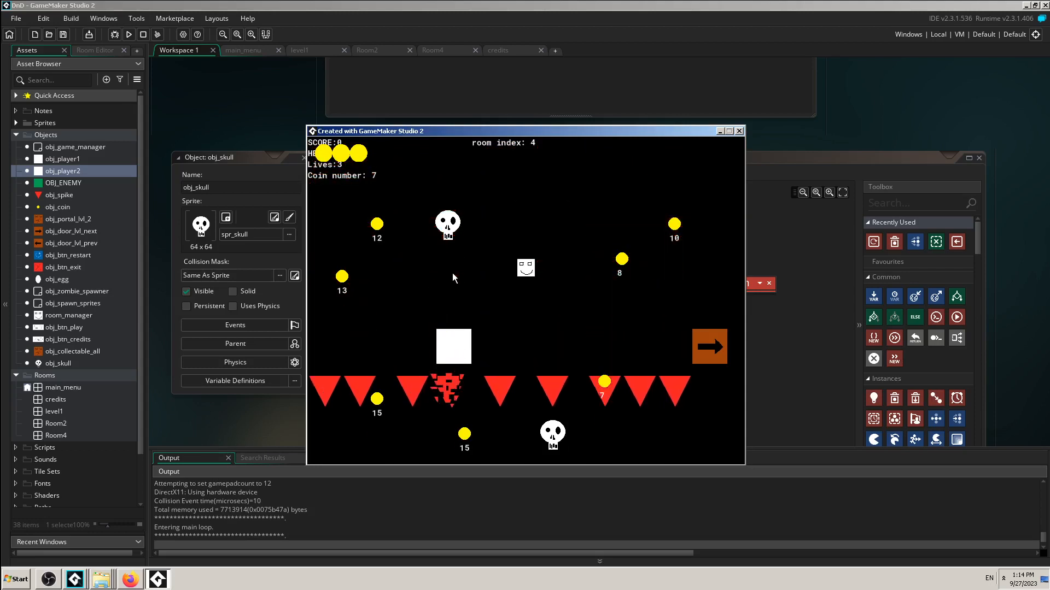
{"action": "key", "text": "Left"}
{"action": "key", "text": "Down"}
{"action": "key", "text": "Down"}
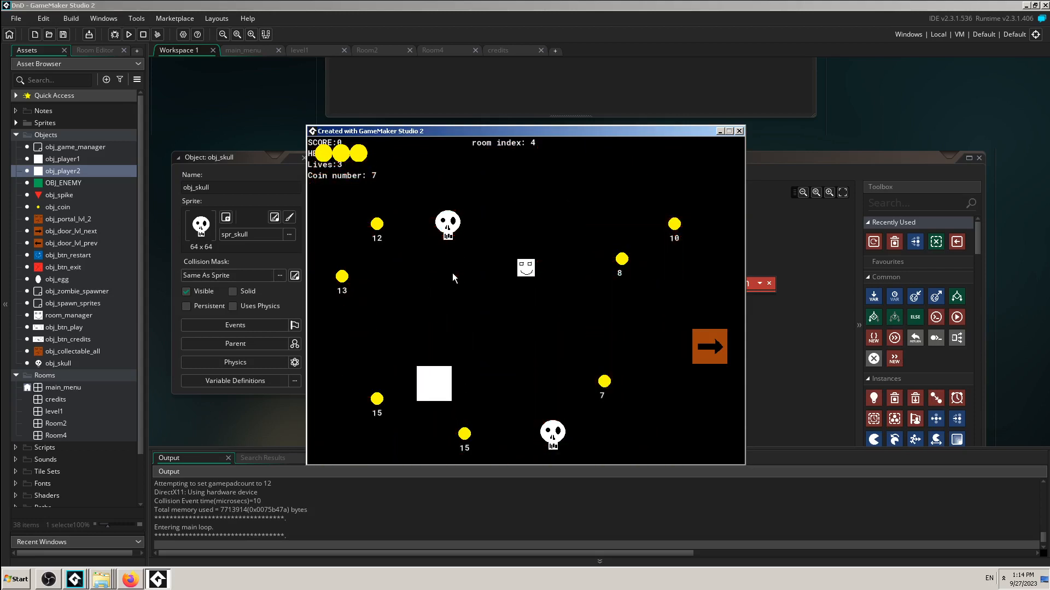
{"action": "key", "text": "Right"}
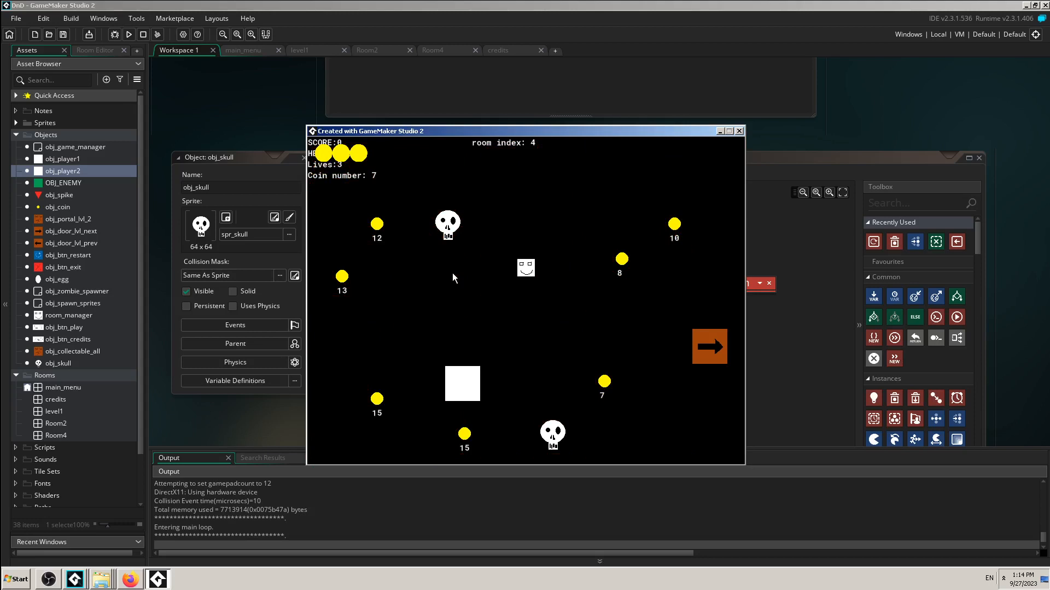
{"action": "key", "text": "Right"}
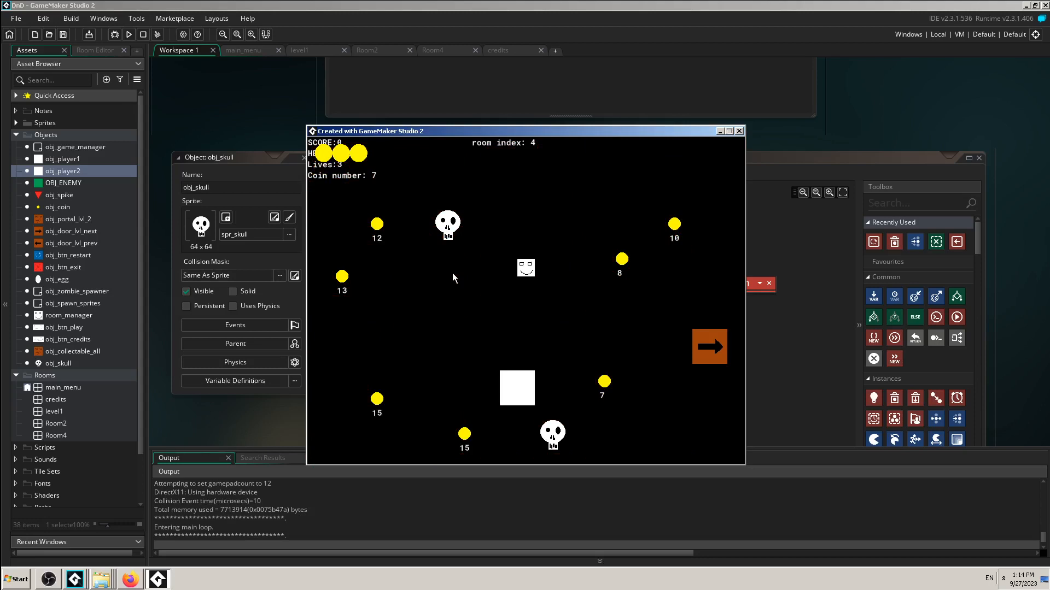
{"action": "key", "text": "Down"}
{"action": "key", "text": "Left"}
{"action": "key", "text": "Up"}
{"action": "key", "text": "Right"}
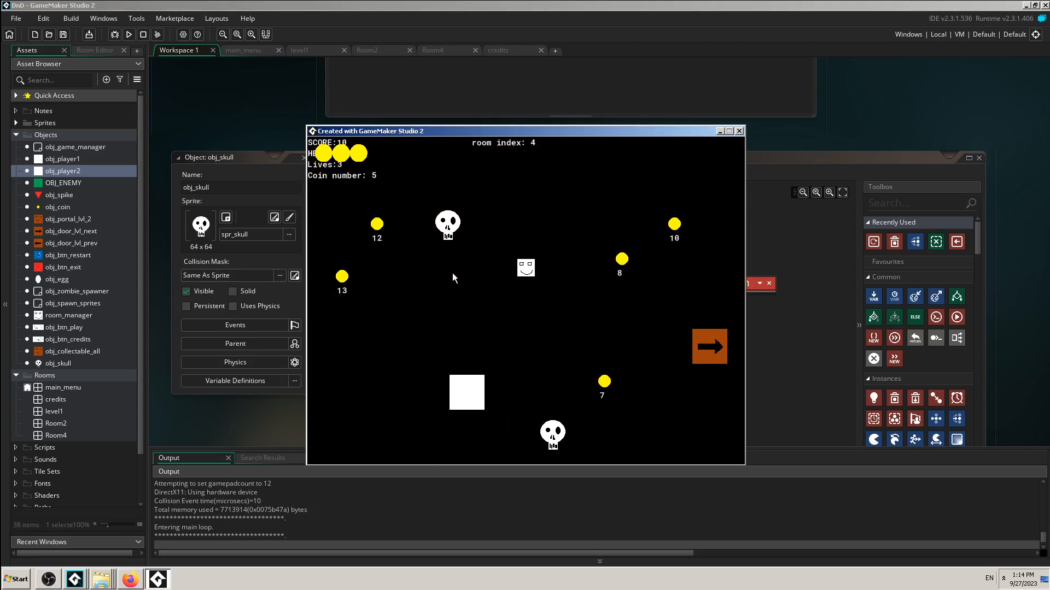
- Collect the three coins on the room's right side with the player
{"action": "key", "text": "Up"}
{"action": "key", "text": "Right"}
{"action": "key", "text": "Up"}
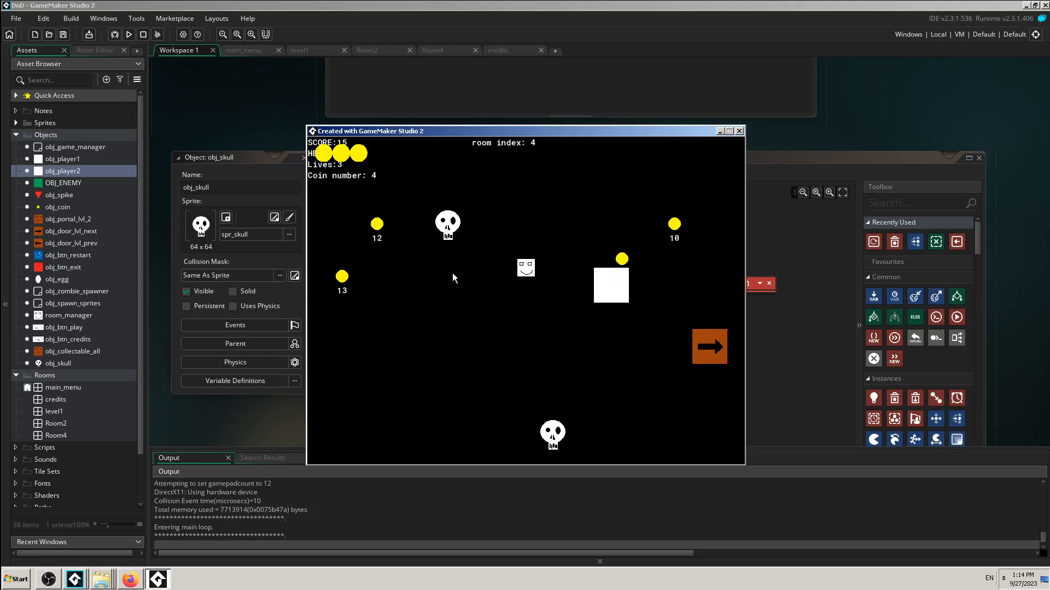
{"action": "key", "text": "Right"}
{"action": "key", "text": "Left"}
{"action": "key", "text": "Down"}
{"action": "key", "text": "Down"}
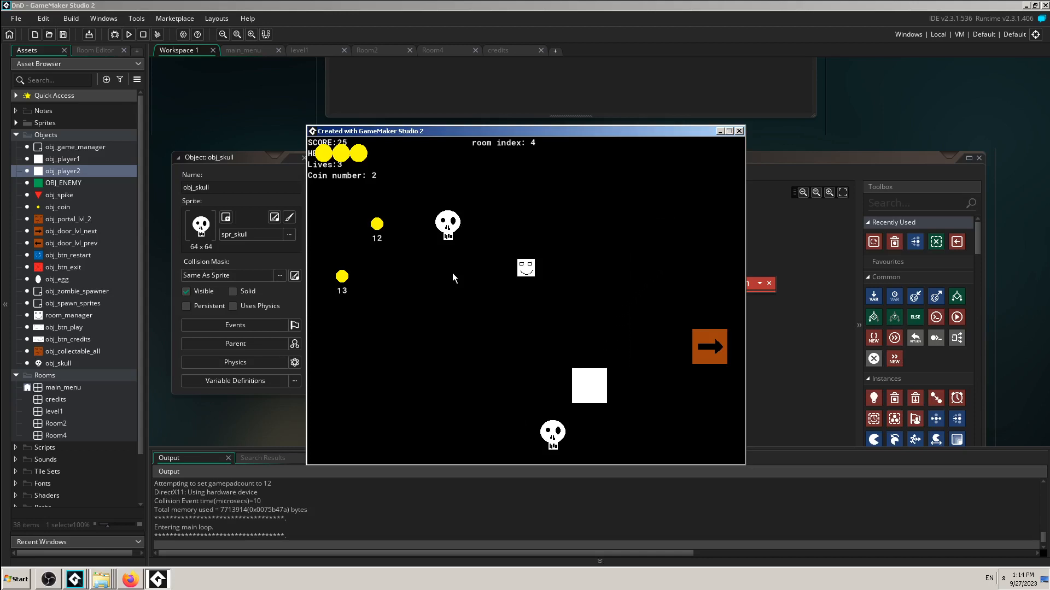
- Move the player into the lower skull to retest the collision restart, and close the game
{"action": "key", "text": "Left"}
{"action": "key", "text": "Down"}
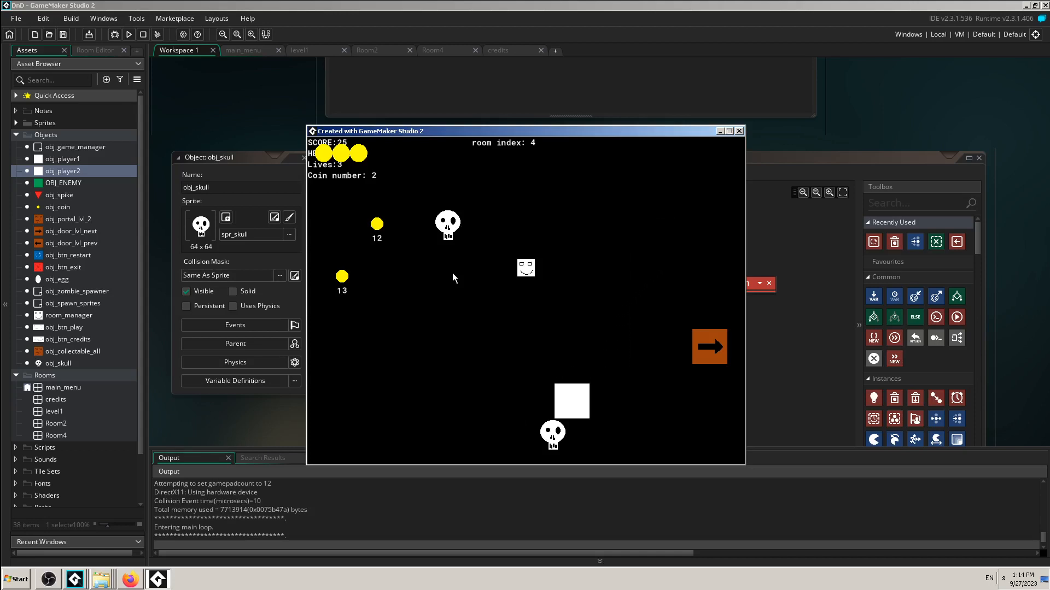
{"action": "key", "text": "Down"}
{"action": "key", "text": "Left"}
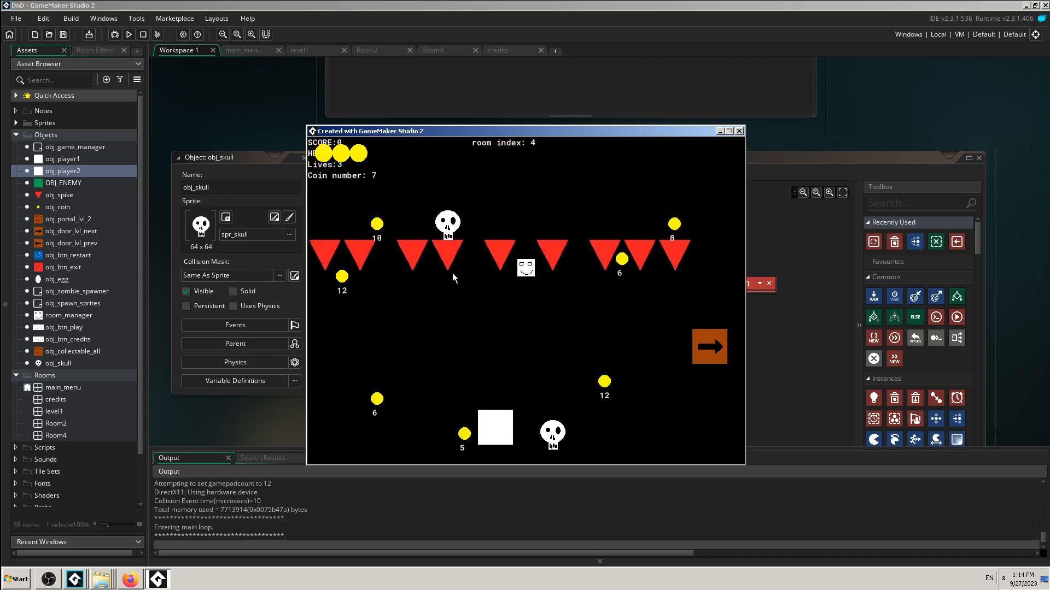
{"action": "left_click", "coordinate": [738, 131]}
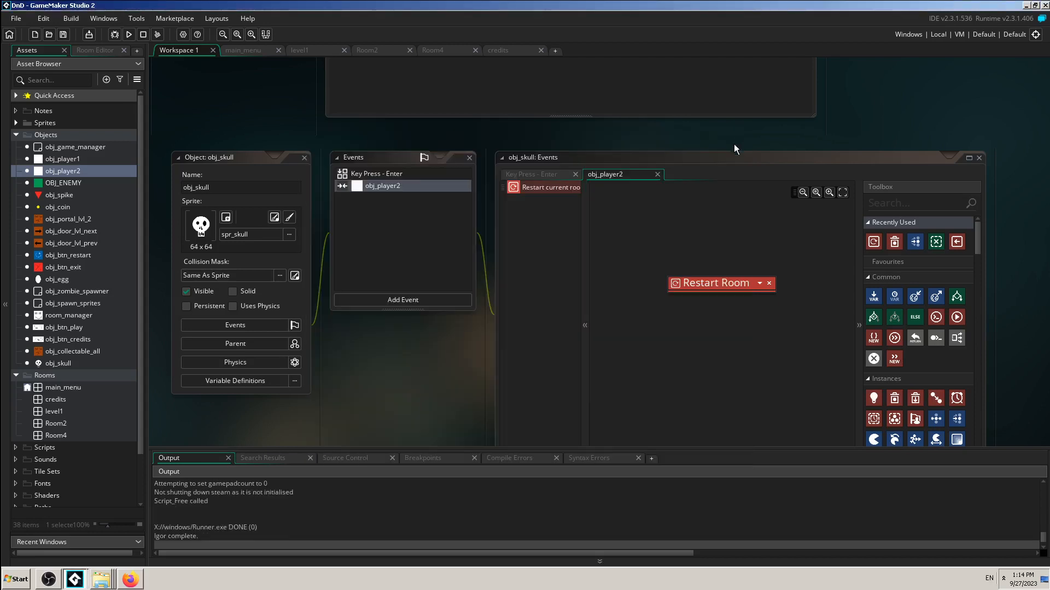
- Examine obj_player2's properties in the workspace, focusing on its Persistent setting
{"action": "scroll", "coordinate": [243, 120], "scroll_direction": "down", "scroll_amount": 3}
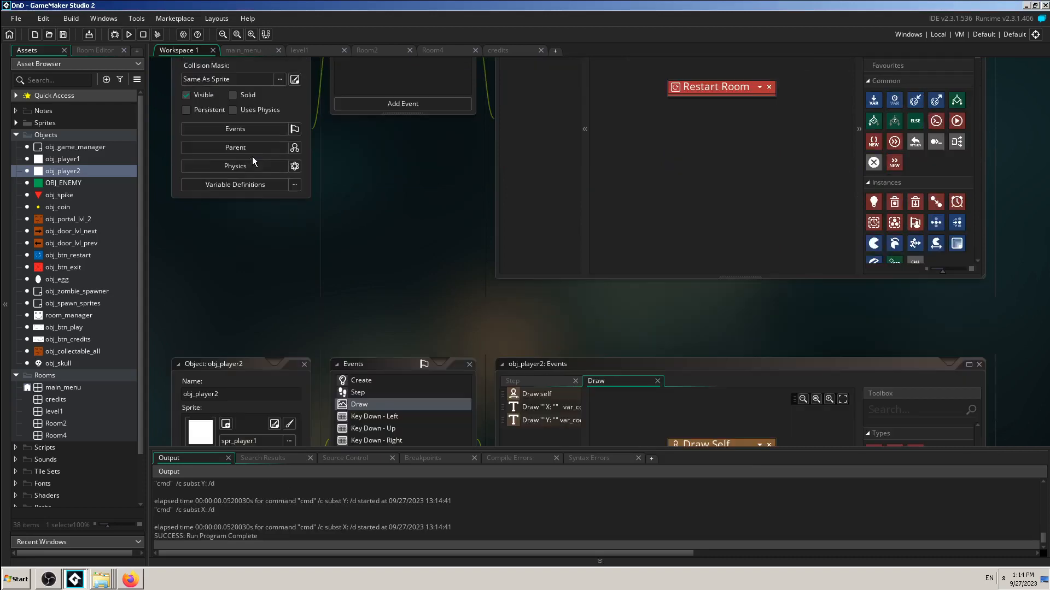
{"action": "scroll", "coordinate": [195, 166], "scroll_direction": "down", "scroll_amount": 3}
{"action": "scroll", "coordinate": [196, 165], "scroll_direction": "down", "scroll_amount": 1}
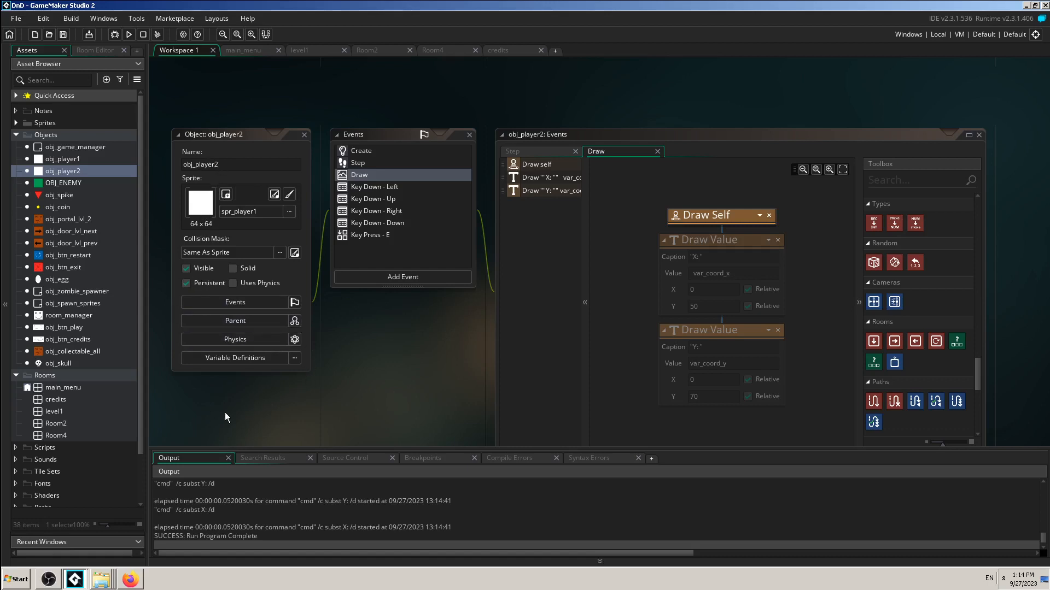
{"action": "middle_click_drag", "start_coordinate": [224, 413], "coordinate": [310, 412]}
{"action": "scroll", "coordinate": [227, 321], "scroll_direction": "up", "scroll_amount": 2, "text": "ctrl"}
{"action": "scroll", "coordinate": [227, 321], "scroll_direction": "up", "scroll_amount": 3, "text": "ctrl"}
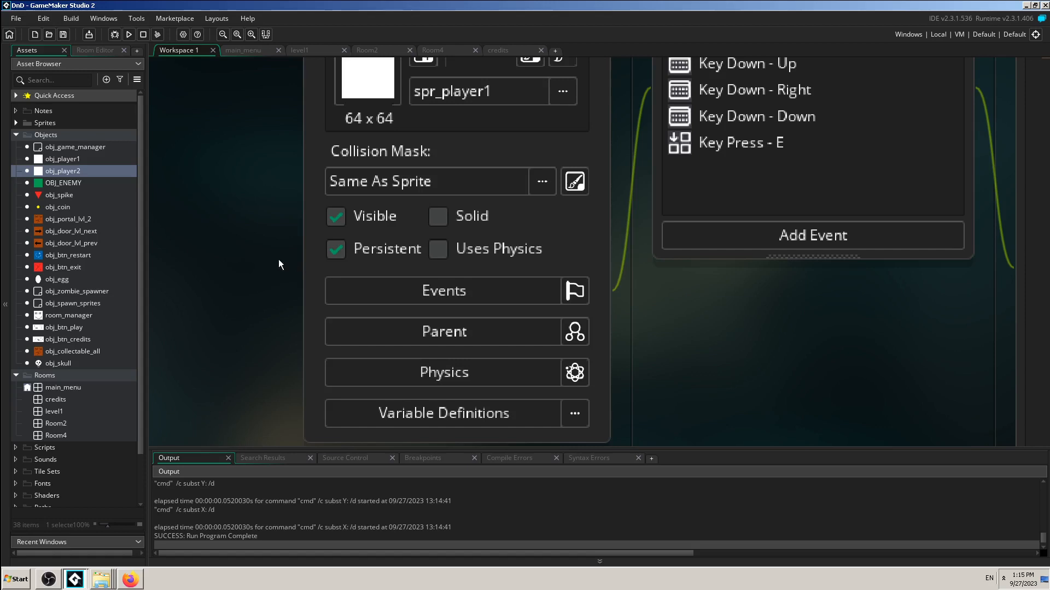
{"action": "scroll", "coordinate": [271, 207], "scroll_direction": "up", "scroll_amount": 2}
- Compare the level1 and Room2 layouts to check in which room the player object is placed
{"action": "left_click", "coordinate": [309, 53]}
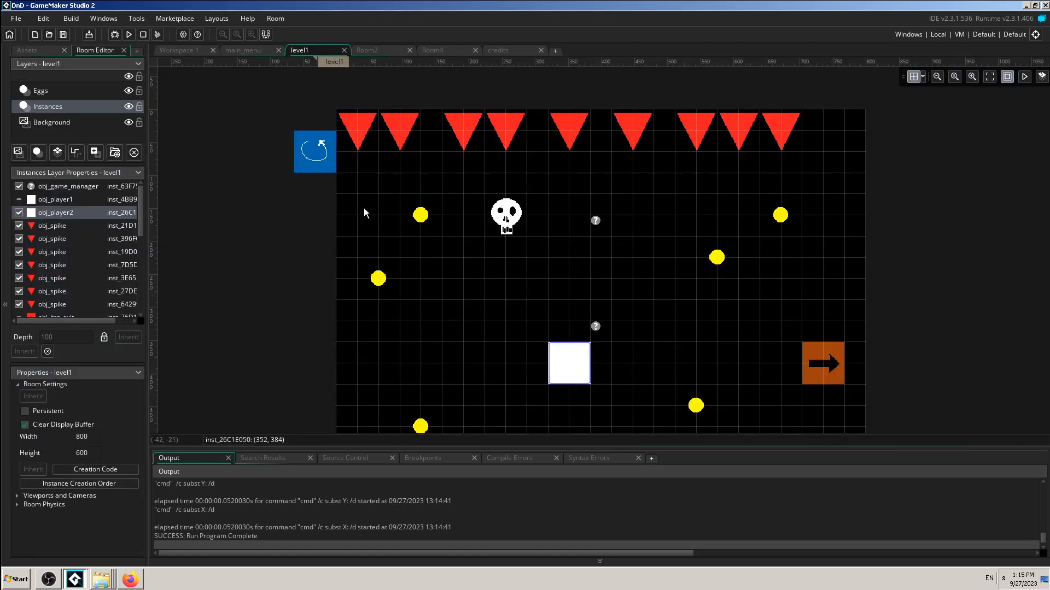
{"action": "scroll", "coordinate": [544, 296], "scroll_direction": "down", "scroll_amount": 2}
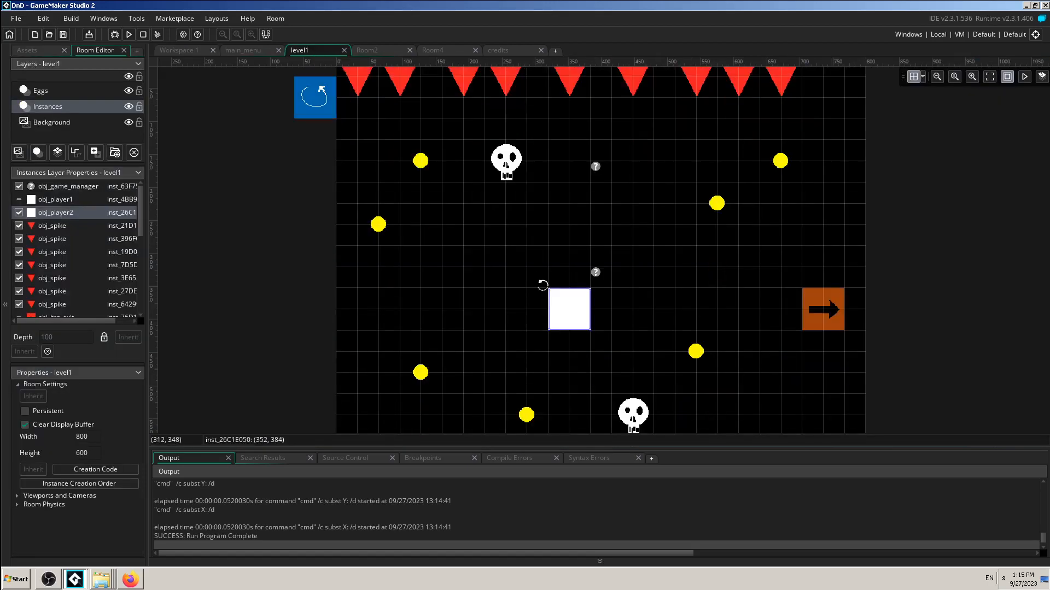
{"action": "left_click", "coordinate": [378, 51]}
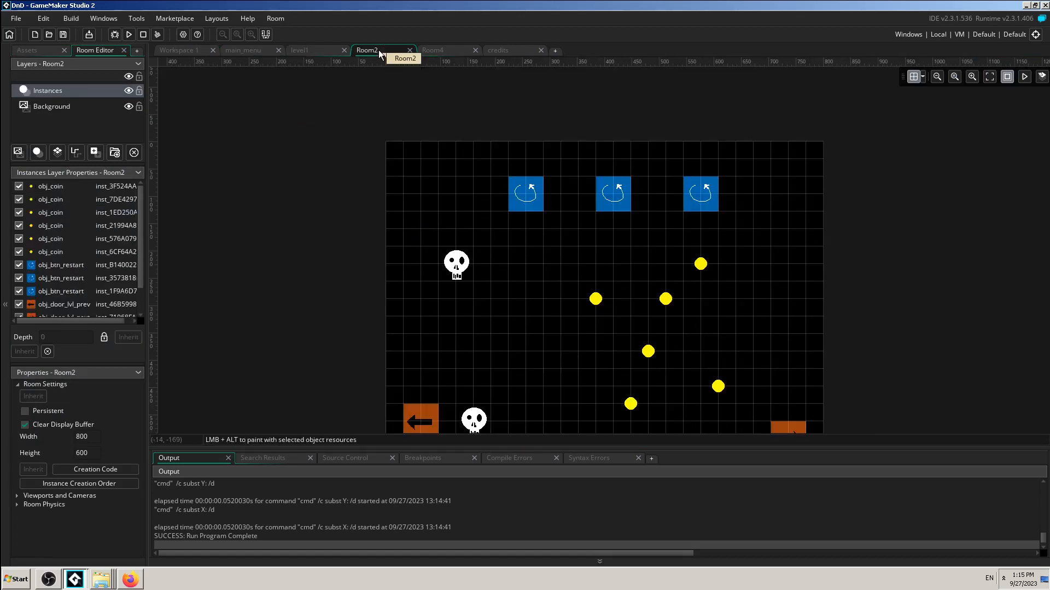
{"action": "scroll", "coordinate": [581, 283], "scroll_direction": "down", "scroll_amount": 4}
{"action": "scroll", "coordinate": [576, 269], "scroll_direction": "up", "scroll_amount": 2}
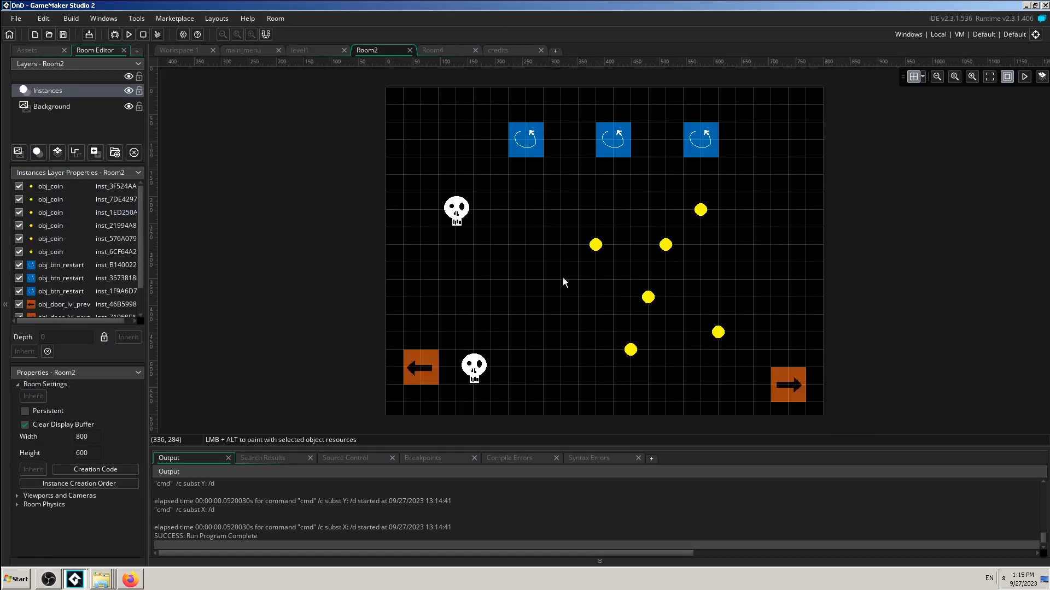
{"action": "left_click", "coordinate": [308, 51]}
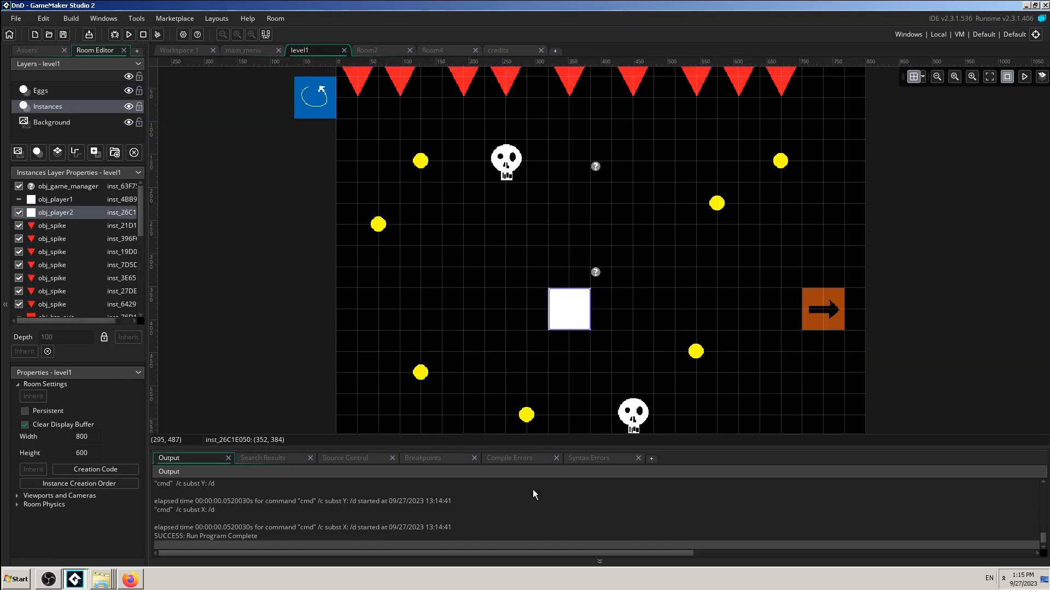
- Examine the layouts of Room2, Room4, credits, level1 and main_menu to check which rooms contain the player object
{"action": "left_click", "coordinate": [515, 561]}
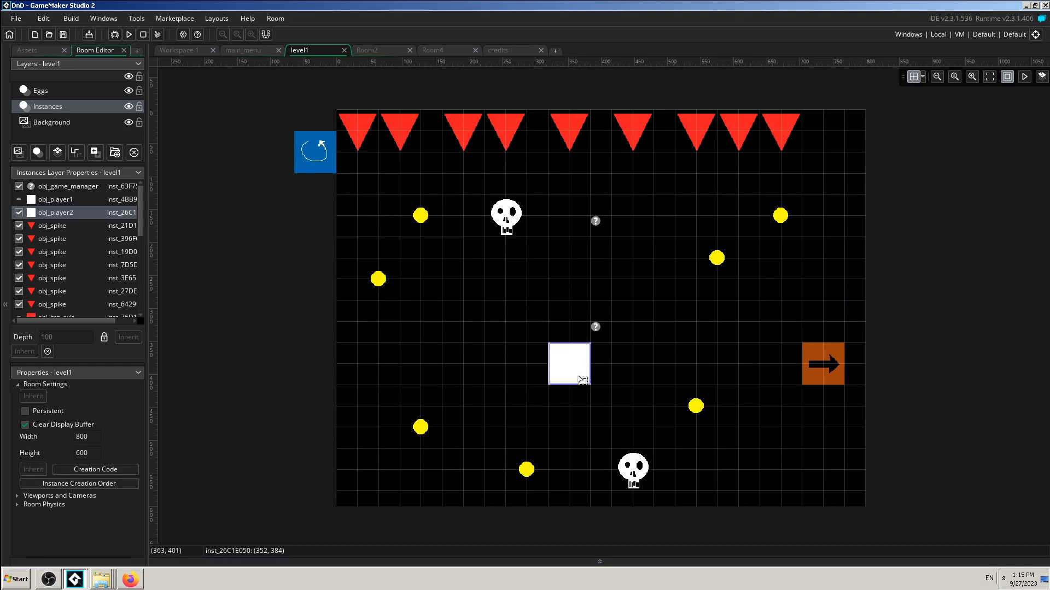
{"action": "left_click", "coordinate": [370, 50]}
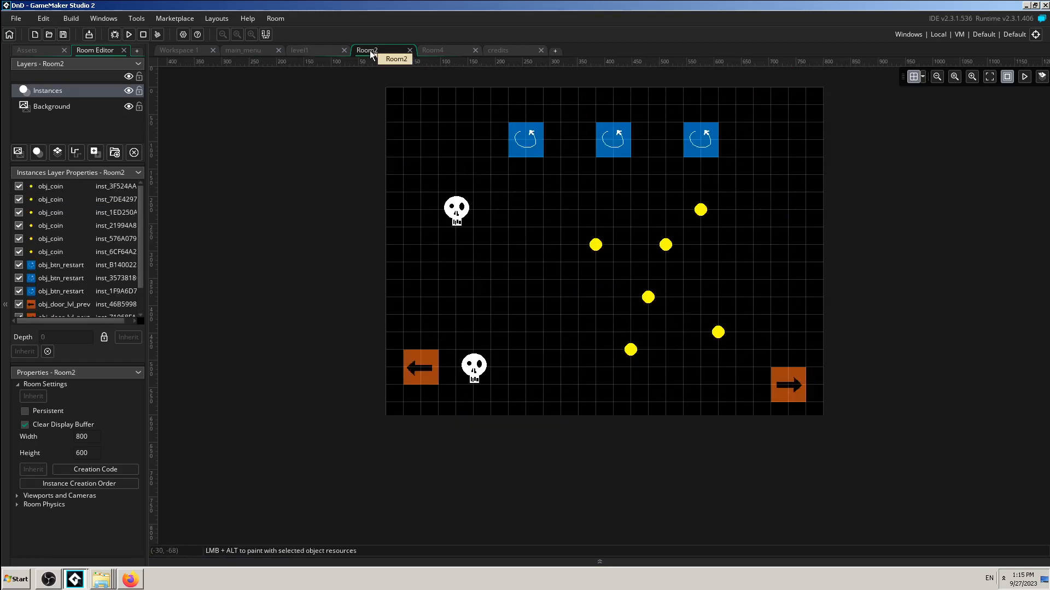
{"action": "left_click", "coordinate": [456, 50]}
{"action": "left_click", "coordinate": [507, 48]}
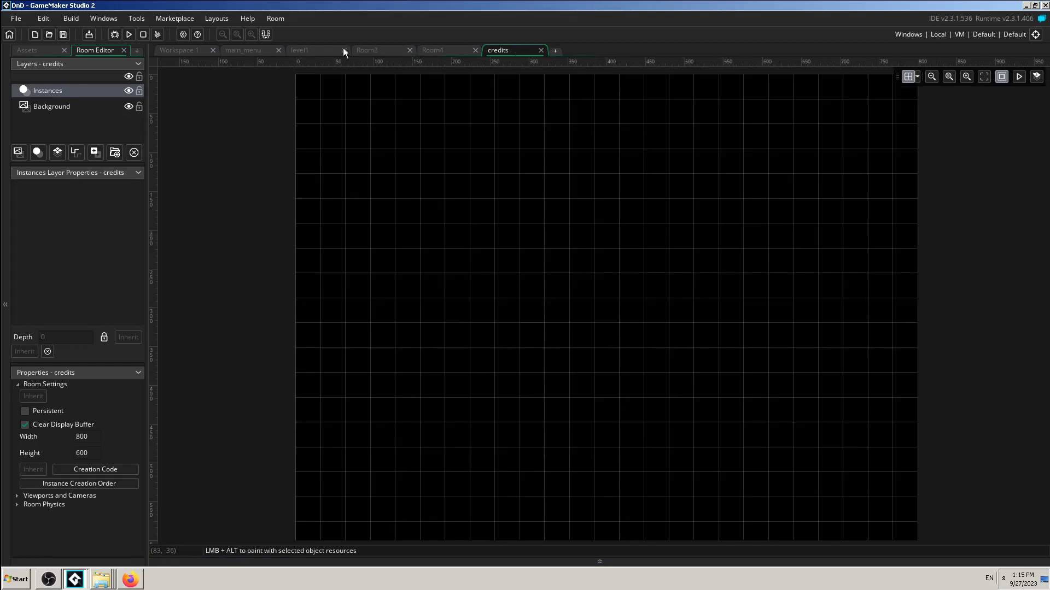
{"action": "left_click", "coordinate": [307, 49]}
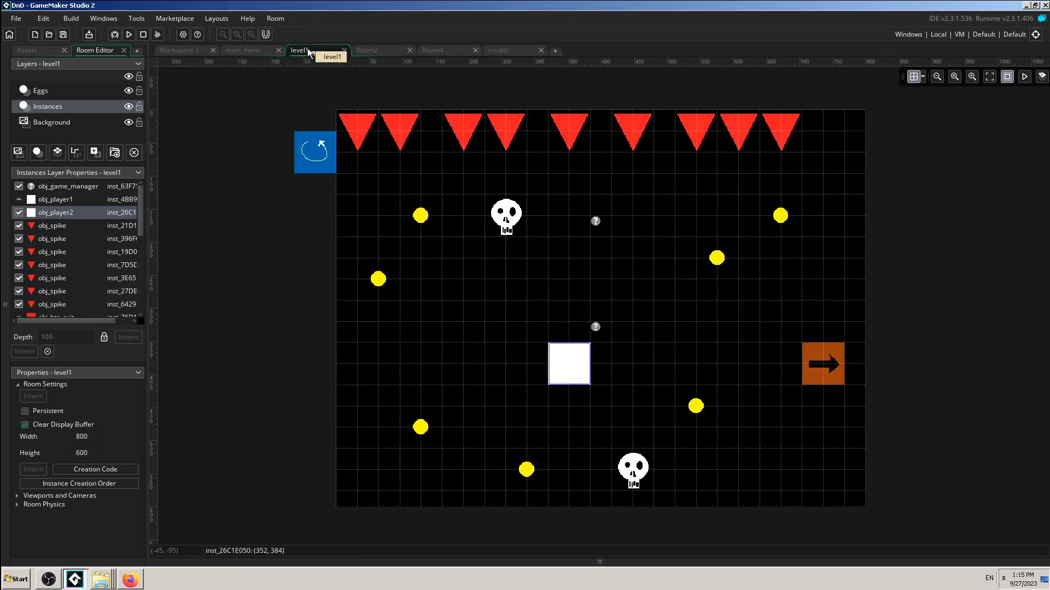
{"action": "left_click", "coordinate": [252, 50]}
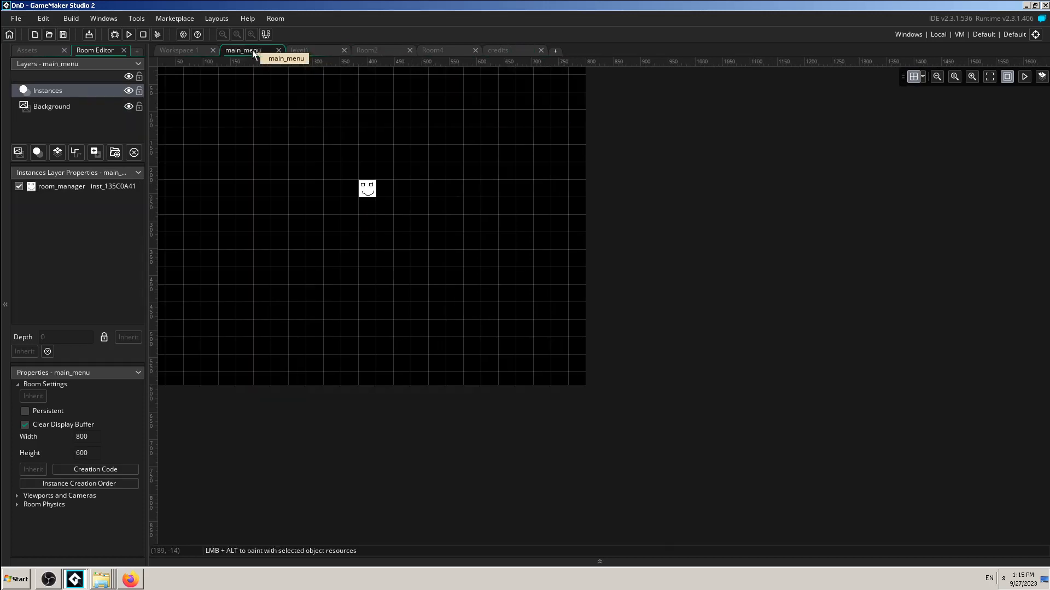
- Examine obj_player2's Persistent setting in its object properties
{"action": "left_click", "coordinate": [175, 50]}
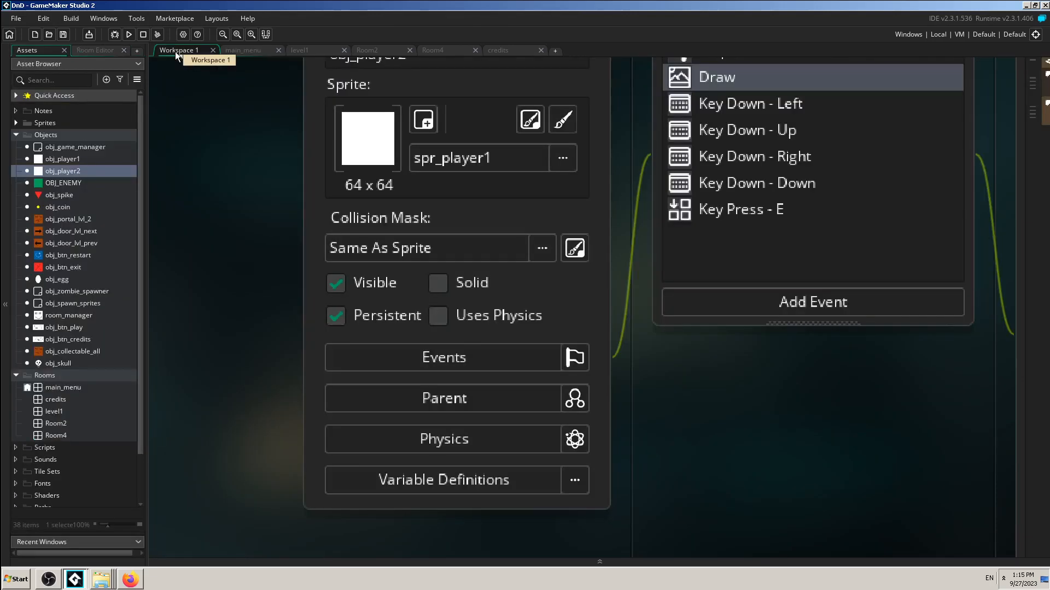
{"action": "scroll", "coordinate": [315, 326], "scroll_direction": "up", "scroll_amount": 1}
{"action": "scroll", "coordinate": [314, 328], "scroll_direction": "up", "scroll_amount": 3, "text": "ctrl"}
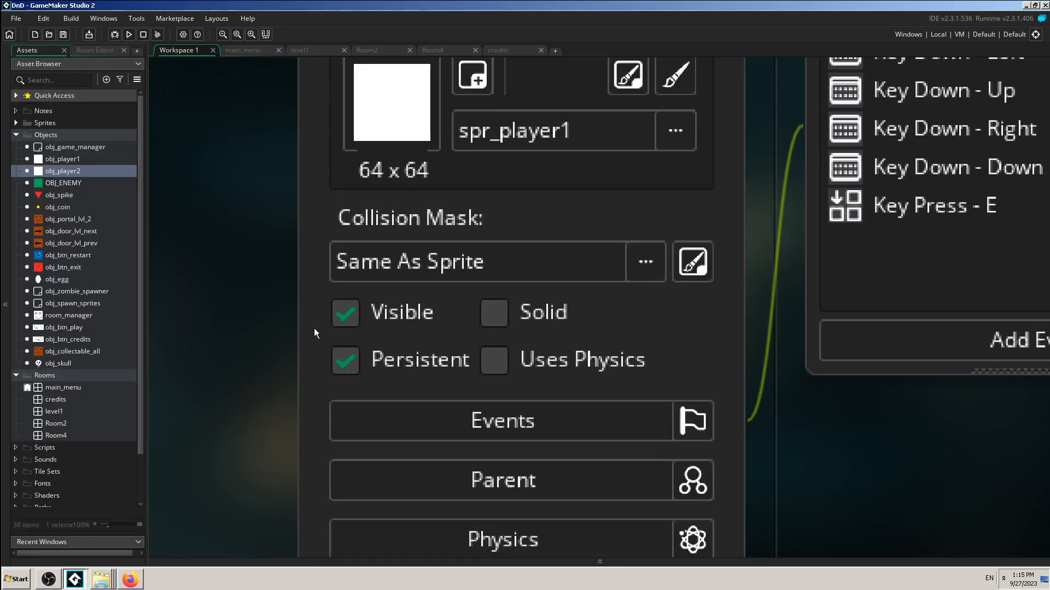
- Move the obj_player2 instance in level1 onto the upper-left part of the lower skull, at about (416, 512)
{"action": "left_click", "coordinate": [299, 51]}
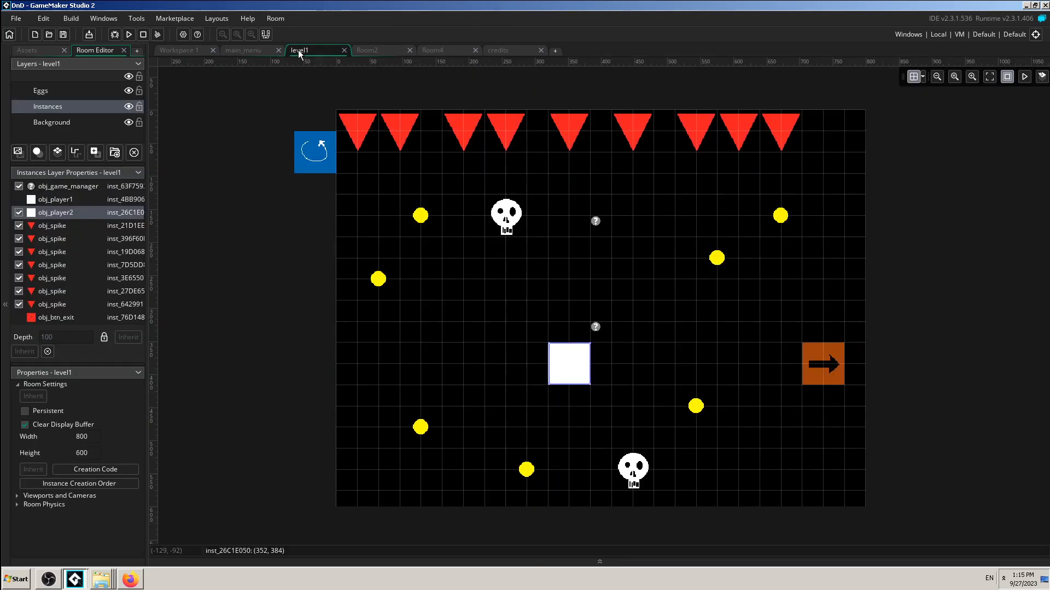
{"action": "scroll", "coordinate": [622, 415], "scroll_direction": "up", "scroll_amount": 2, "text": "ctrl"}
{"action": "scroll", "coordinate": [607, 405], "scroll_direction": "up", "scroll_amount": 1, "text": "ctrl"}
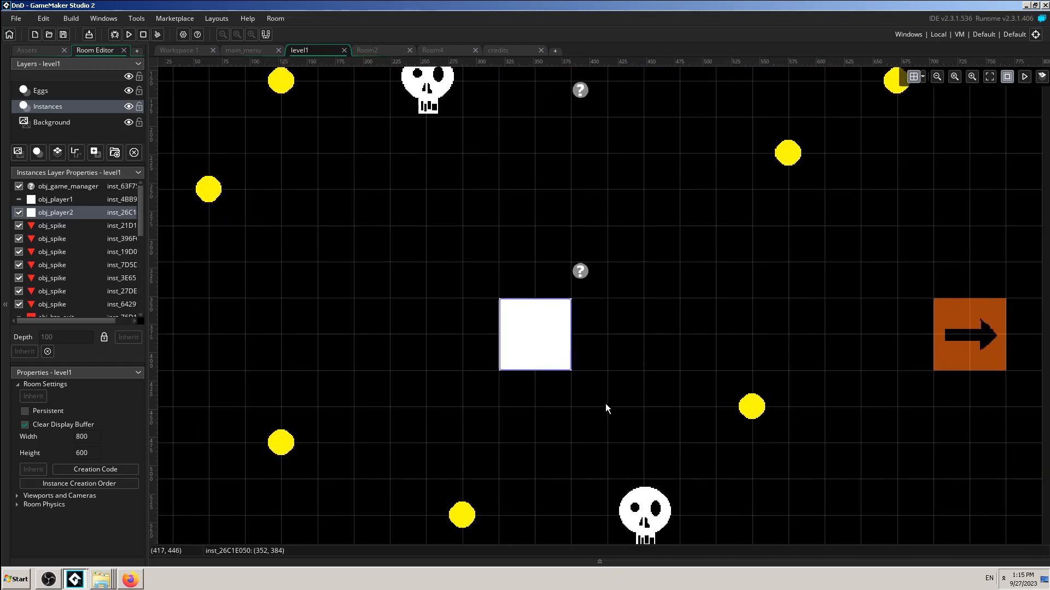
{"action": "scroll", "coordinate": [600, 403], "scroll_direction": "down", "scroll_amount": 1}
{"action": "left_click_drag", "start_coordinate": [547, 293], "coordinate": [623, 433]}
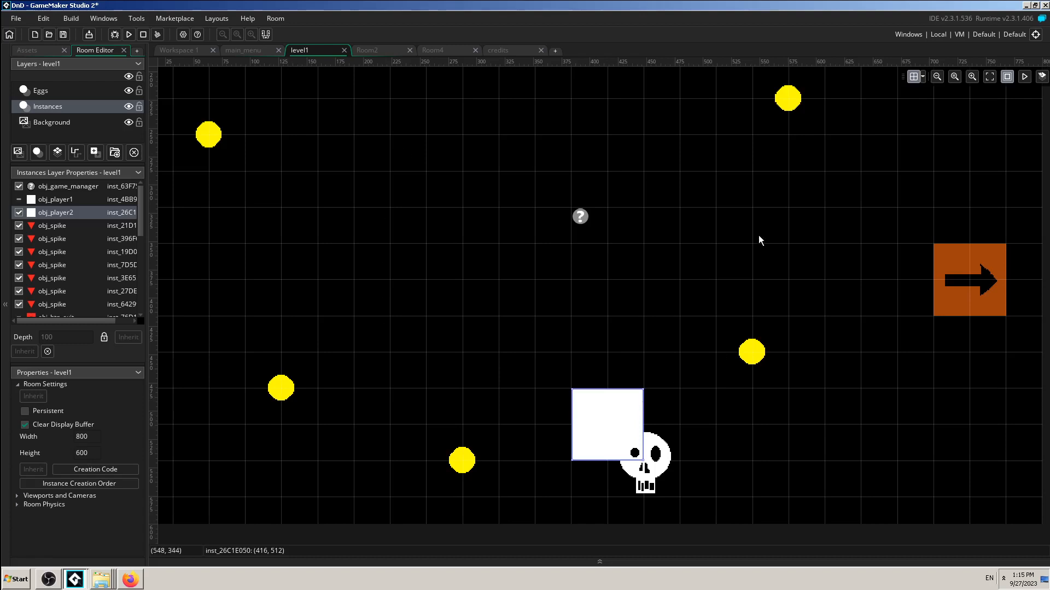
- Move the obj_player2 instance away from the lower skull to the middle of level1, at about (320, 320)
{"action": "scroll", "coordinate": [648, 332], "scroll_direction": "up", "scroll_amount": 5}
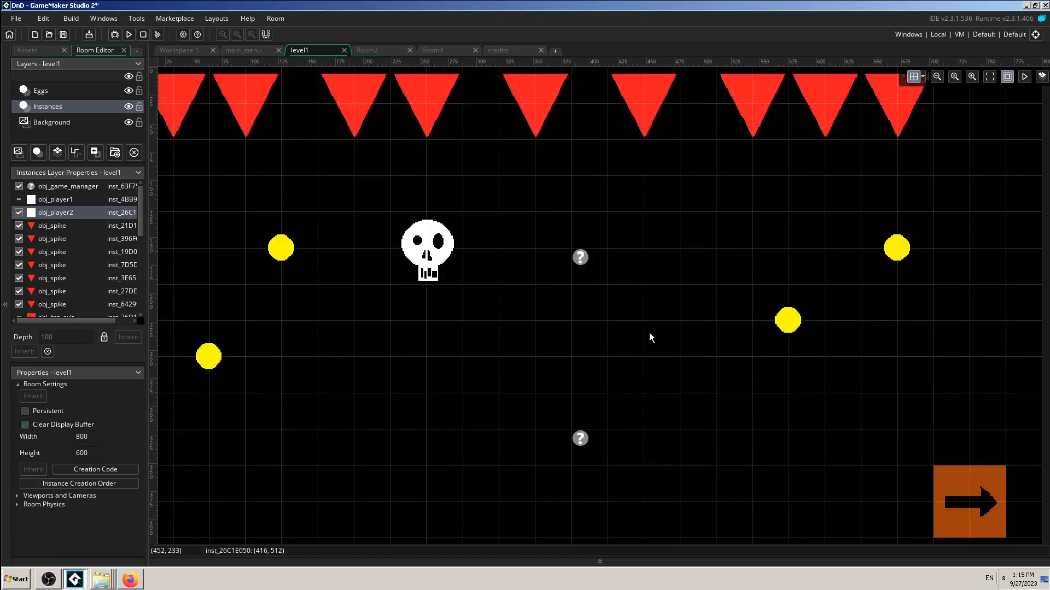
{"action": "scroll", "coordinate": [530, 217], "scroll_direction": "up", "scroll_amount": 1}
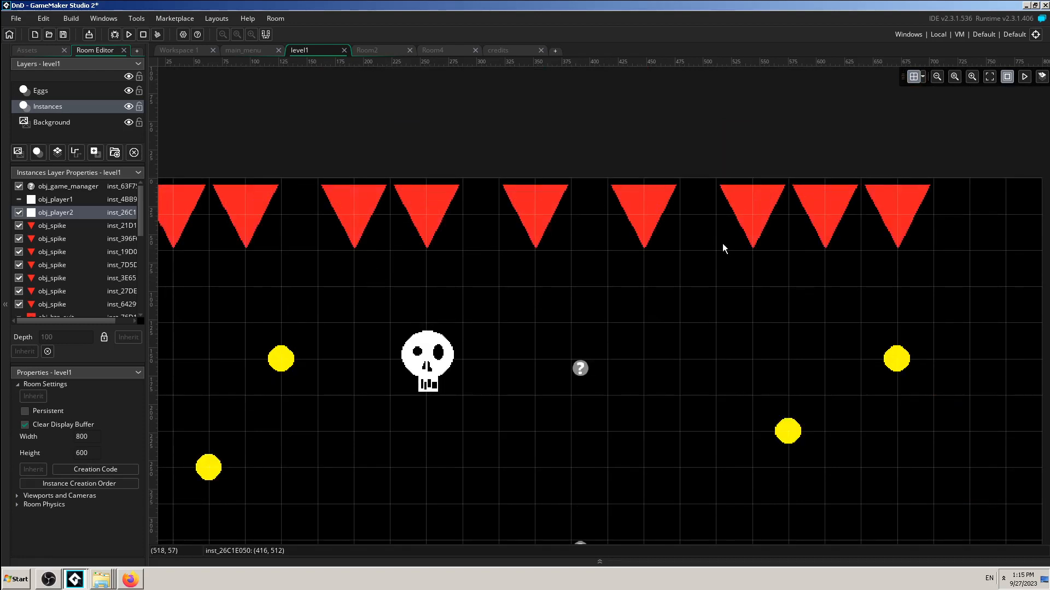
{"action": "scroll", "coordinate": [537, 221], "scroll_direction": "down", "scroll_amount": 7}
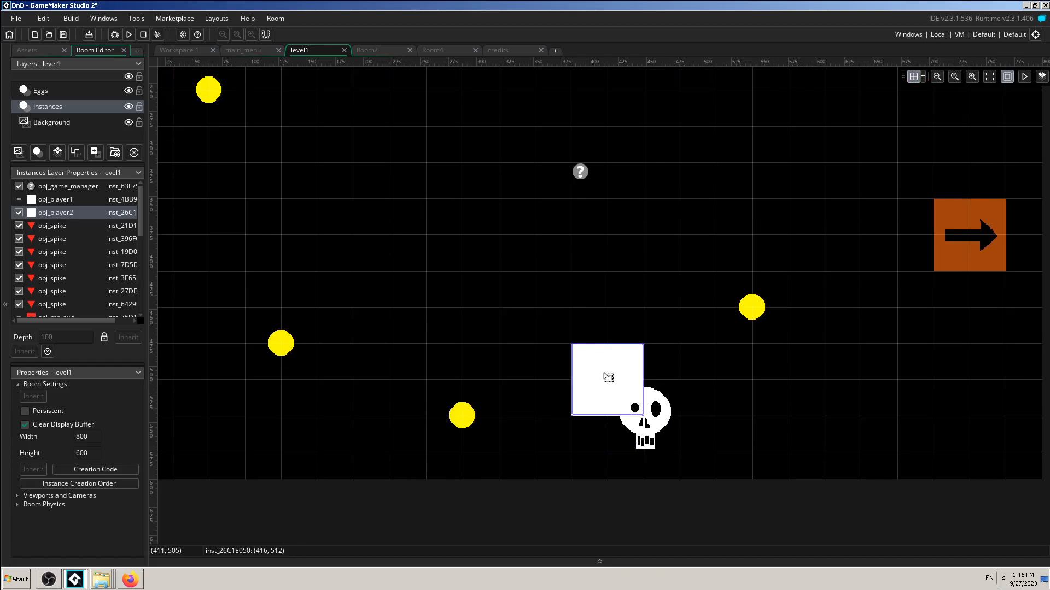
{"action": "left_click_drag", "start_coordinate": [608, 377], "coordinate": [486, 194]}
{"action": "scroll", "coordinate": [518, 218], "scroll_direction": "down", "scroll_amount": 3, "text": "ctrl"}
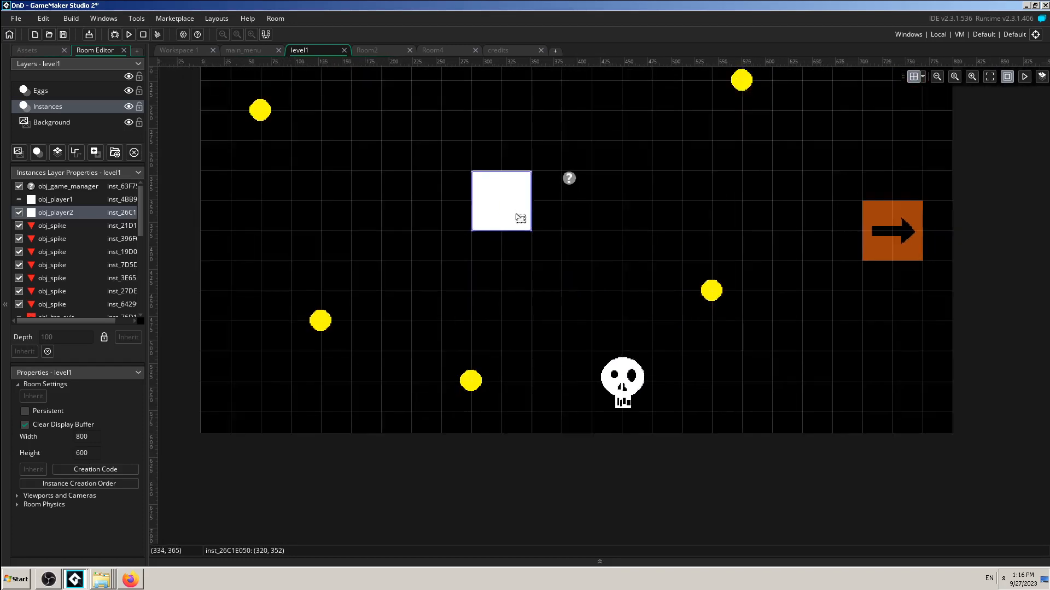
{"action": "scroll", "coordinate": [518, 218], "scroll_direction": "up", "scroll_amount": 5}
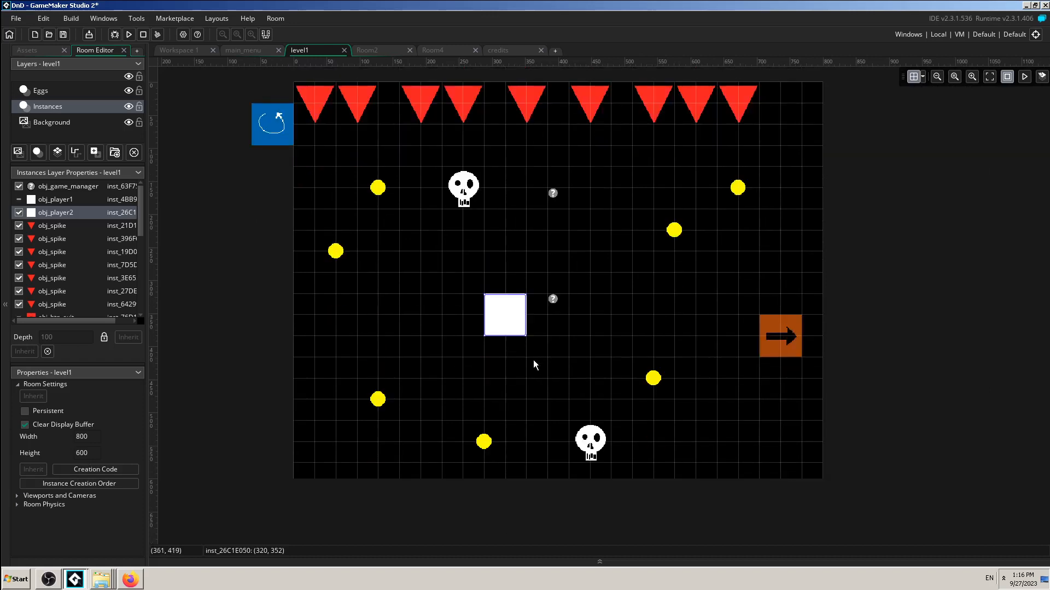
{"action": "scroll", "coordinate": [599, 412], "scroll_direction": "up", "scroll_amount": 5}
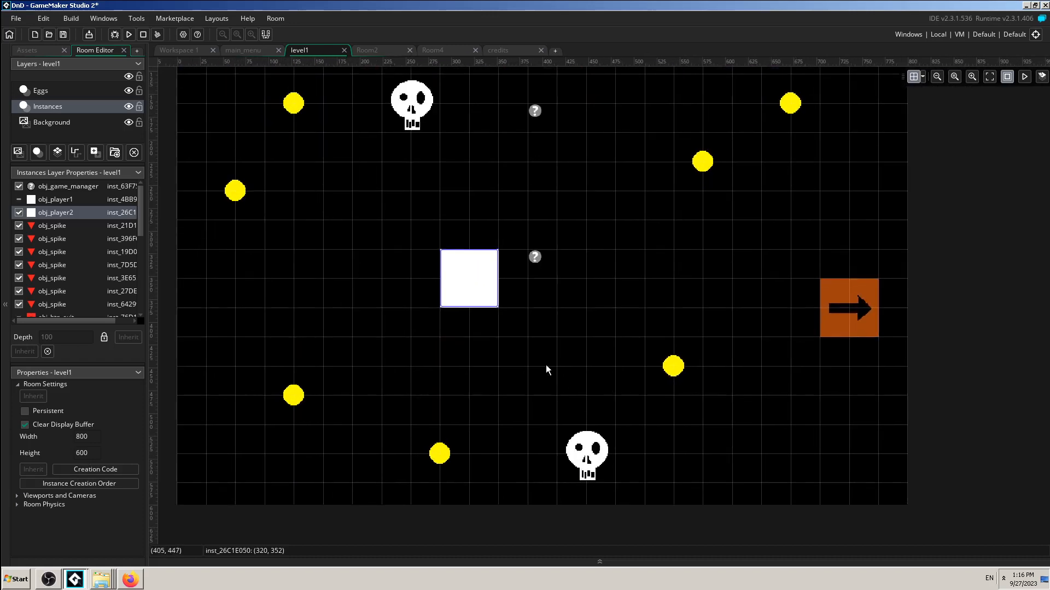
{"action": "left_click_drag", "start_coordinate": [469, 271], "coordinate": [473, 215]}
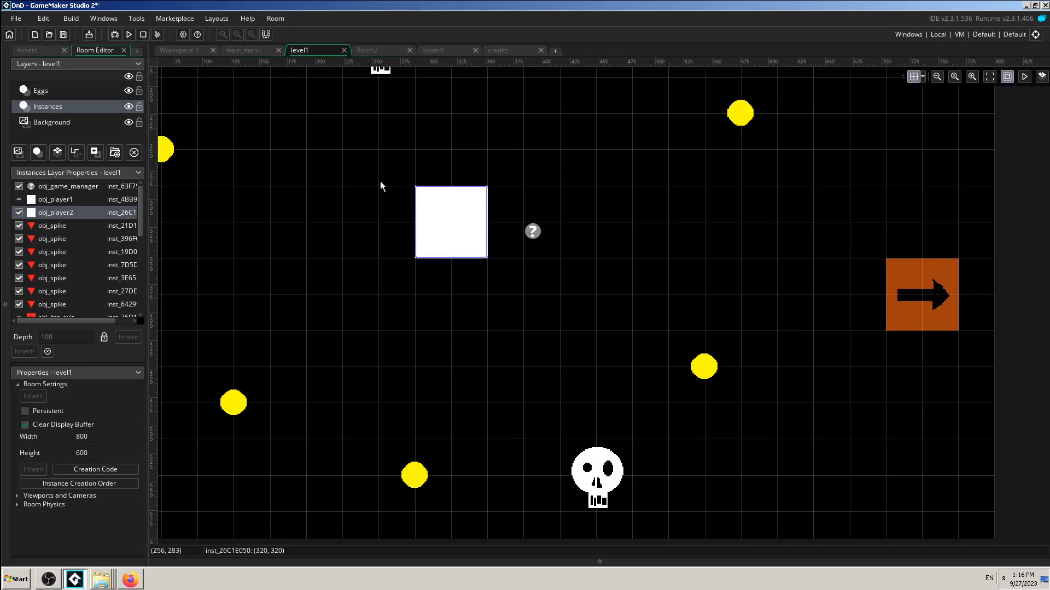
- Switch obj_player2's Persistent setting off and on again, and move its level1 instance onto the lower skull at about (416, 512)
{"action": "left_click", "coordinate": [182, 52]}
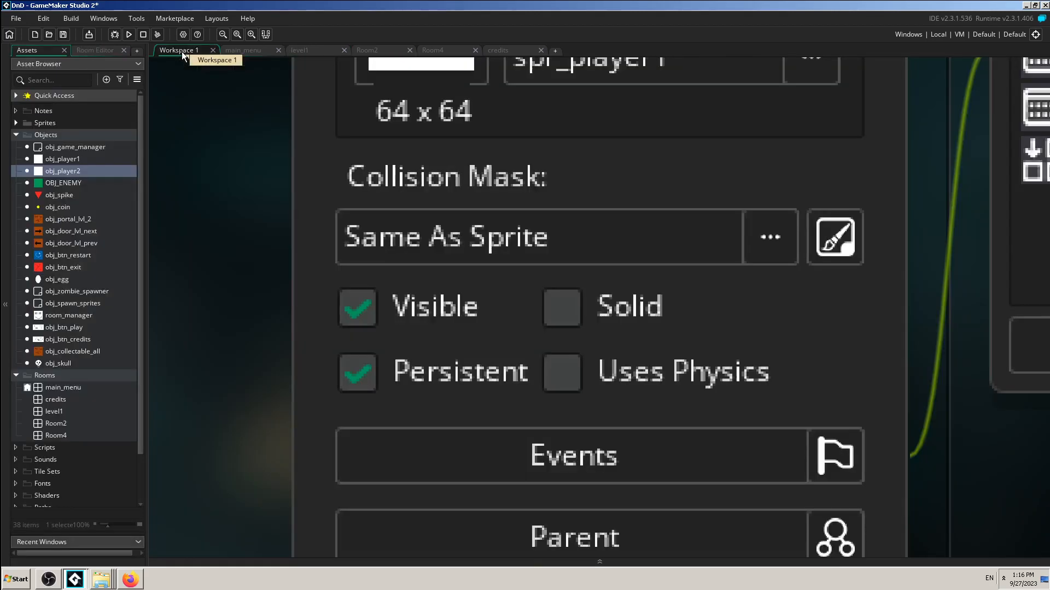
{"action": "left_click", "coordinate": [358, 380]}
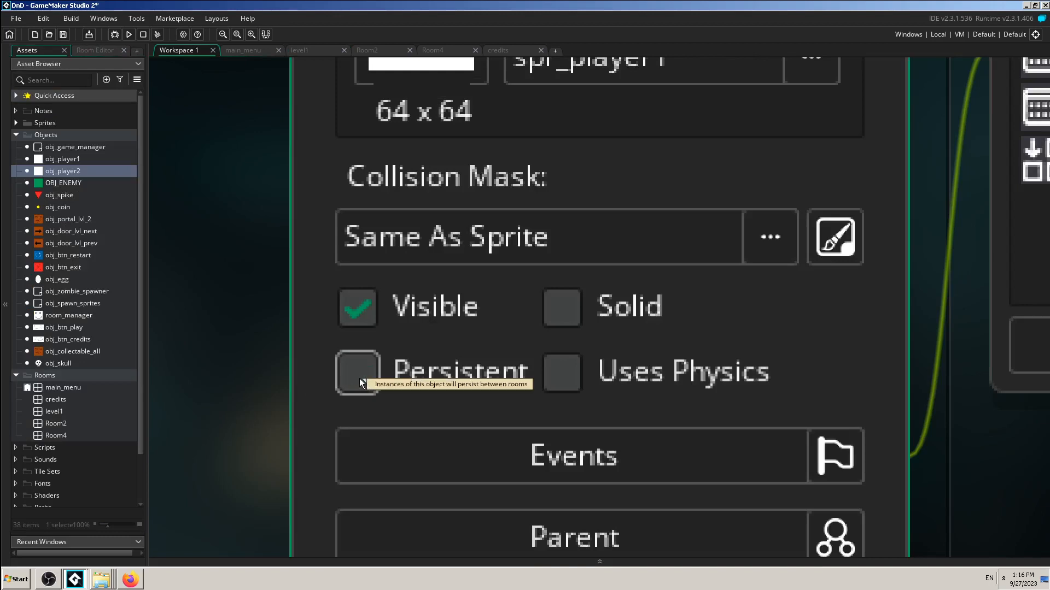
{"action": "left_click", "coordinate": [355, 376]}
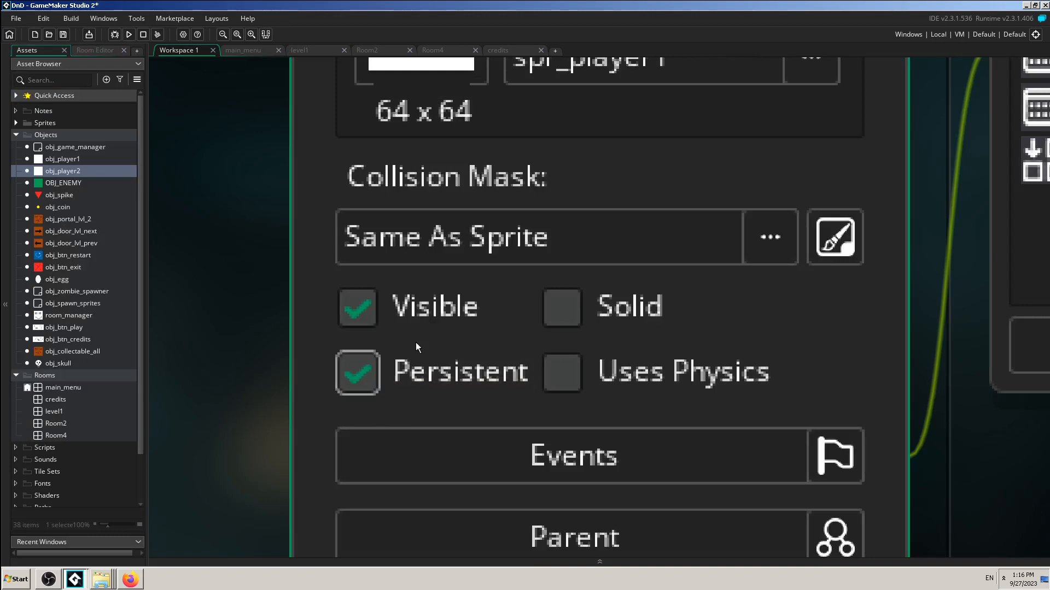
{"action": "left_click", "coordinate": [359, 377]}
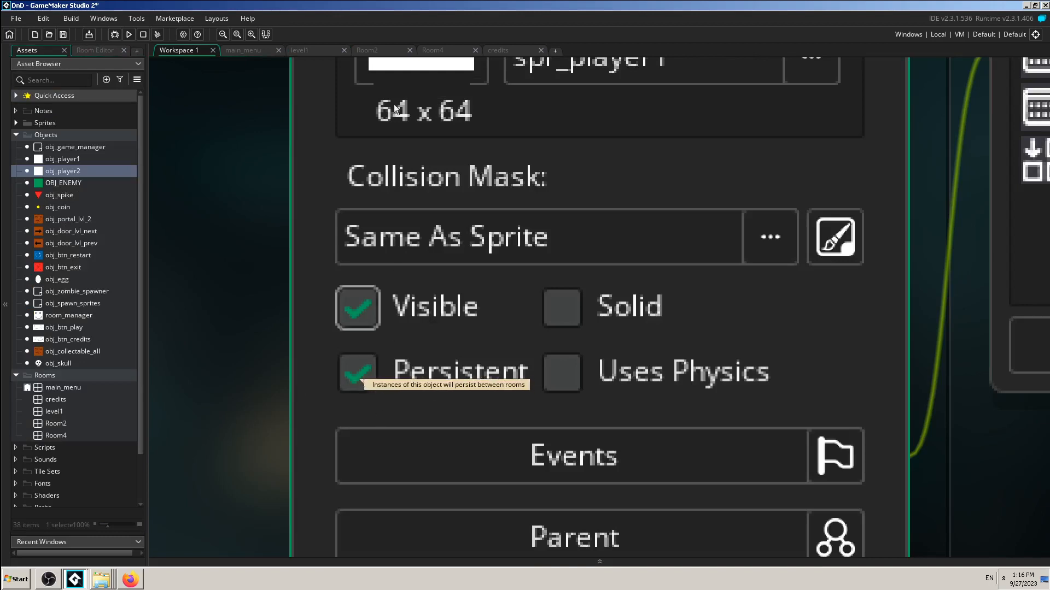
{"action": "left_click", "coordinate": [326, 51]}
{"action": "left_click_drag", "start_coordinate": [477, 240], "coordinate": [577, 455]}
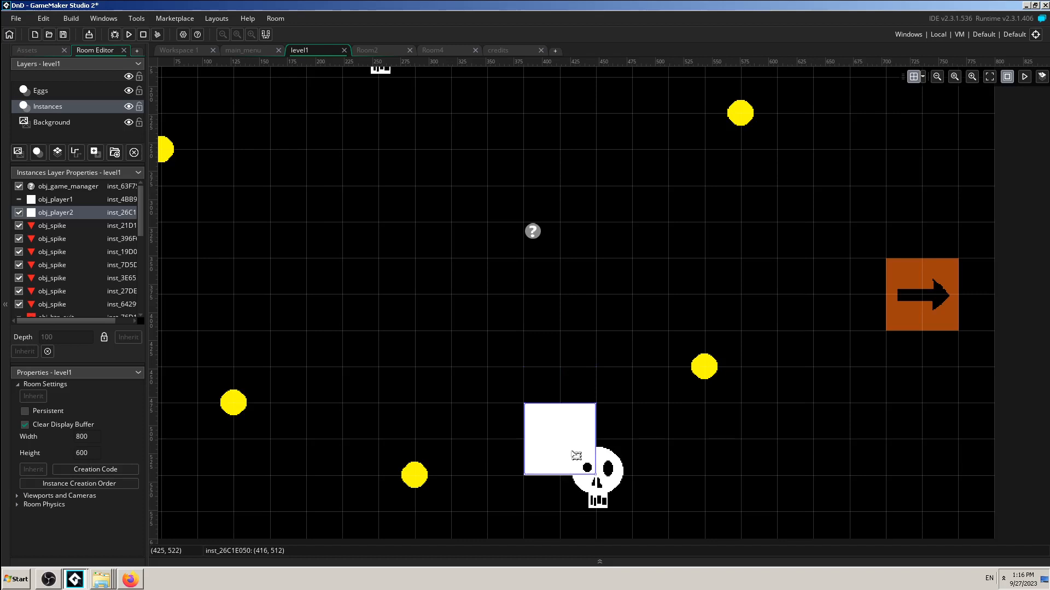
- Examine obj_skull's collision event with obj_player2 and its Restart Room action in the workspace
{"action": "left_click", "coordinate": [189, 49]}
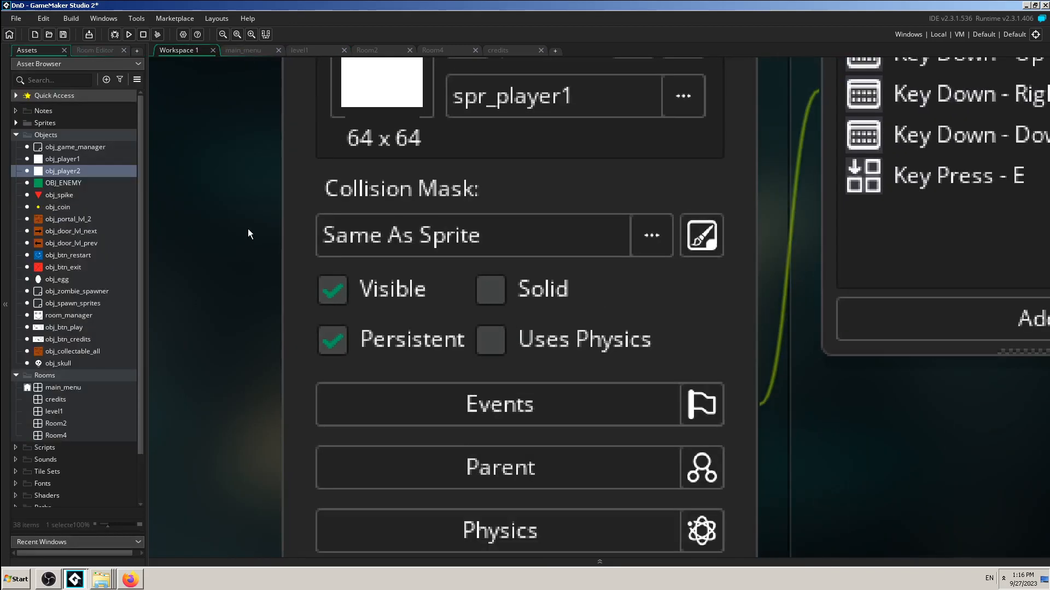
{"action": "scroll", "coordinate": [247, 227], "scroll_direction": "up", "scroll_amount": 10}
{"action": "scroll", "coordinate": [247, 227], "scroll_direction": "down", "scroll_amount": 3, "text": "ctrl"}
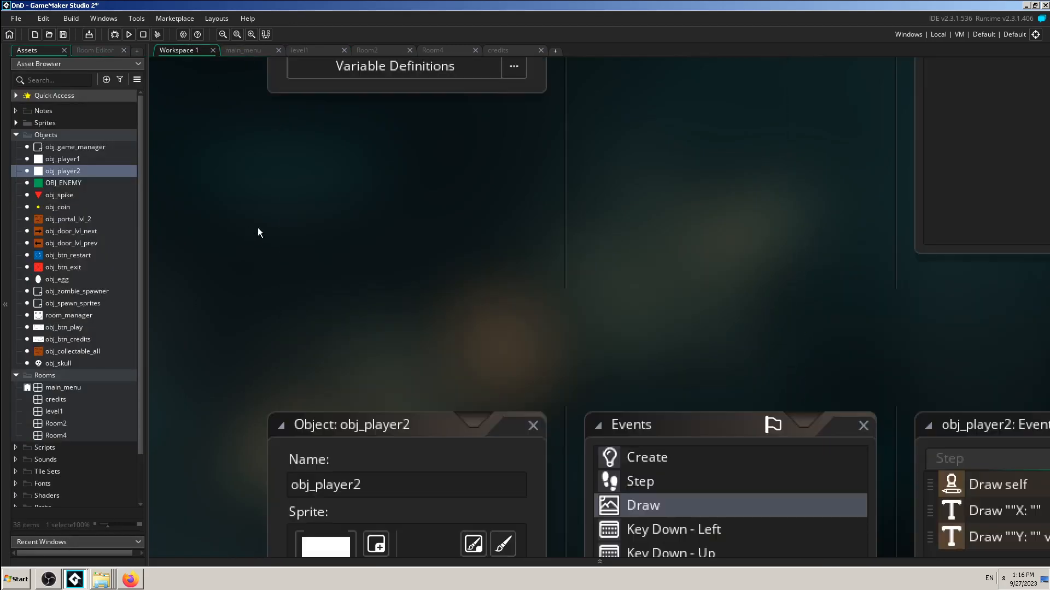
{"action": "scroll", "coordinate": [662, 341], "scroll_direction": "up", "scroll_amount": 10}
{"action": "scroll", "coordinate": [678, 402], "scroll_direction": "down", "scroll_amount": 1, "text": "ctrl"}
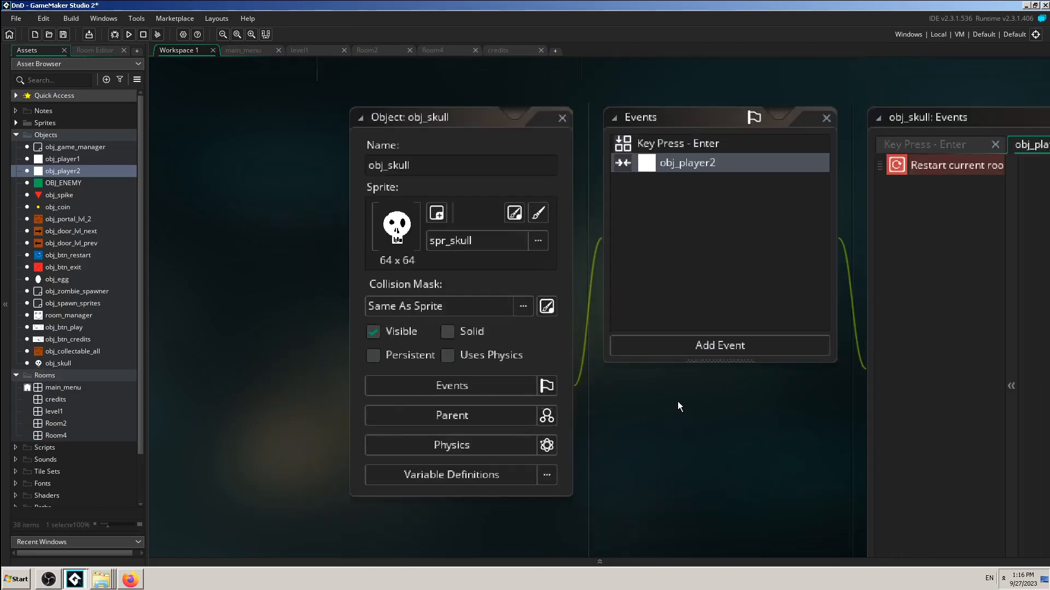
{"action": "middle_click_drag", "start_coordinate": [716, 432], "coordinate": [336, 356]}
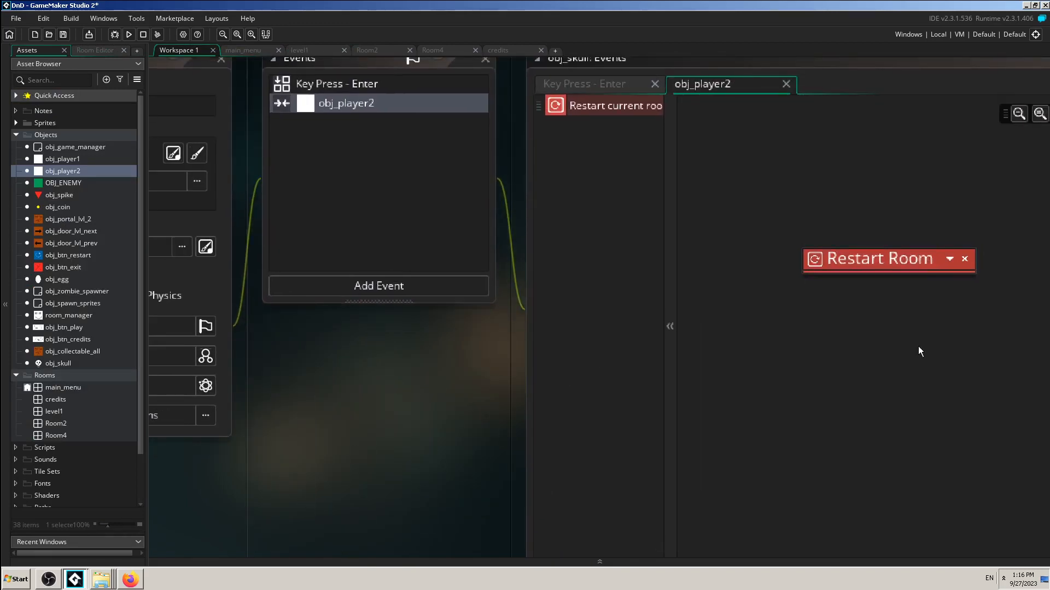
- Move the obj_player2 instance in level1 off the lower skull to about (288, 320)
{"action": "left_click", "coordinate": [305, 50]}
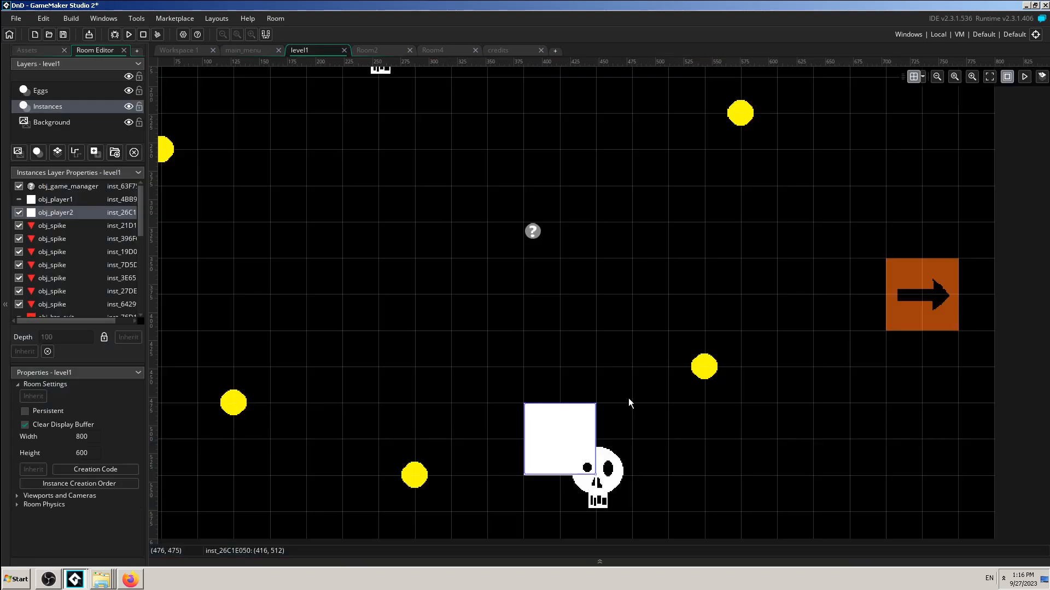
{"action": "left_click_drag", "start_coordinate": [552, 438], "coordinate": [413, 215]}
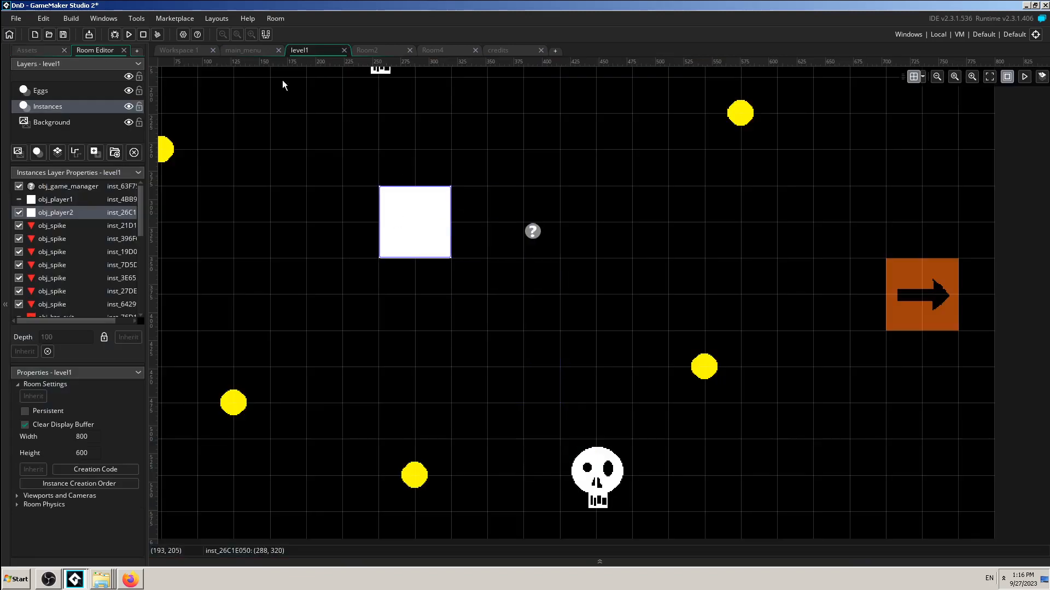
- Examine obj_player2's object properties again, focusing on the enabled Persistent option
{"action": "left_click", "coordinate": [178, 50]}
{"action": "scroll", "coordinate": [484, 409], "scroll_direction": "down", "scroll_amount": 5}
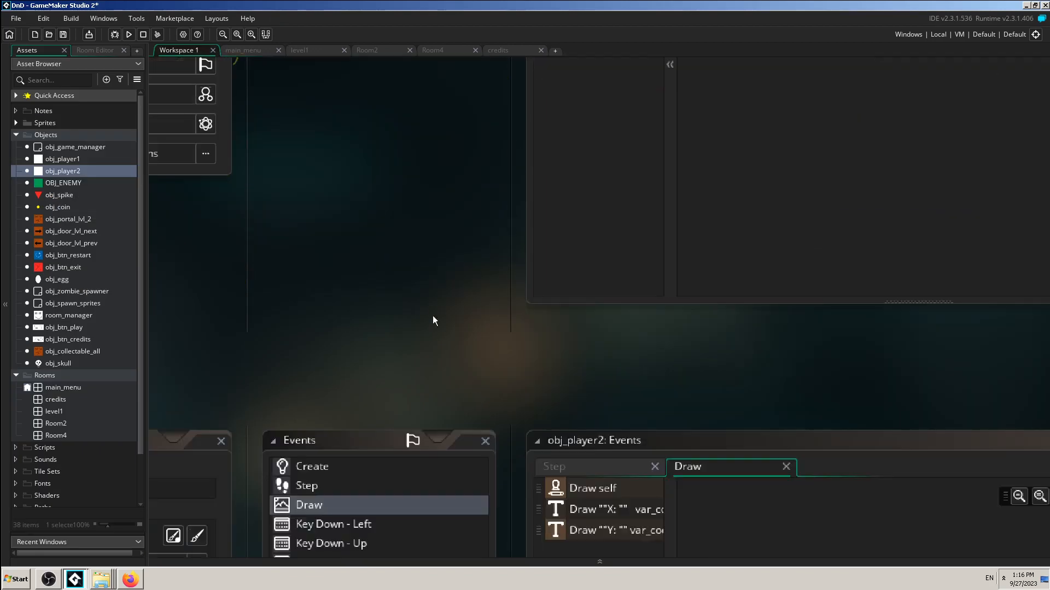
{"action": "middle_click_drag", "start_coordinate": [314, 474], "coordinate": [638, 489]}
{"action": "scroll", "coordinate": [293, 385], "scroll_direction": "up", "scroll_amount": 2, "text": "ctrl"}
{"action": "scroll", "coordinate": [311, 391], "scroll_direction": "up", "scroll_amount": 1, "text": "ctrl"}
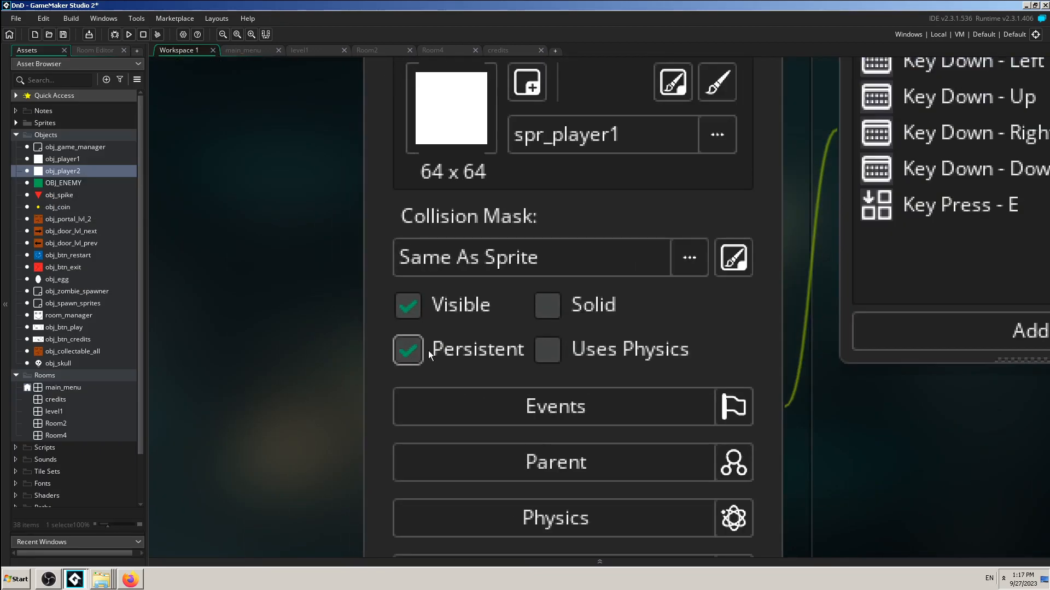
- Place the obj_player2 instance in level1 so it overlaps the lower skull, at about (416, 512), and inspect the overlap
{"action": "left_click", "coordinate": [313, 52]}
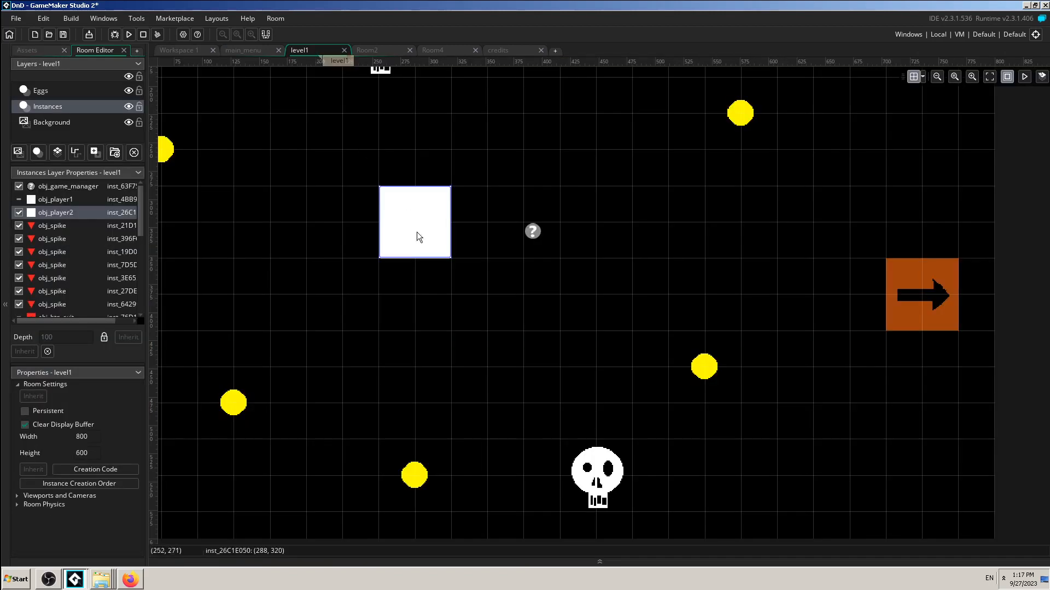
{"action": "left_click_drag", "start_coordinate": [417, 234], "coordinate": [575, 454]}
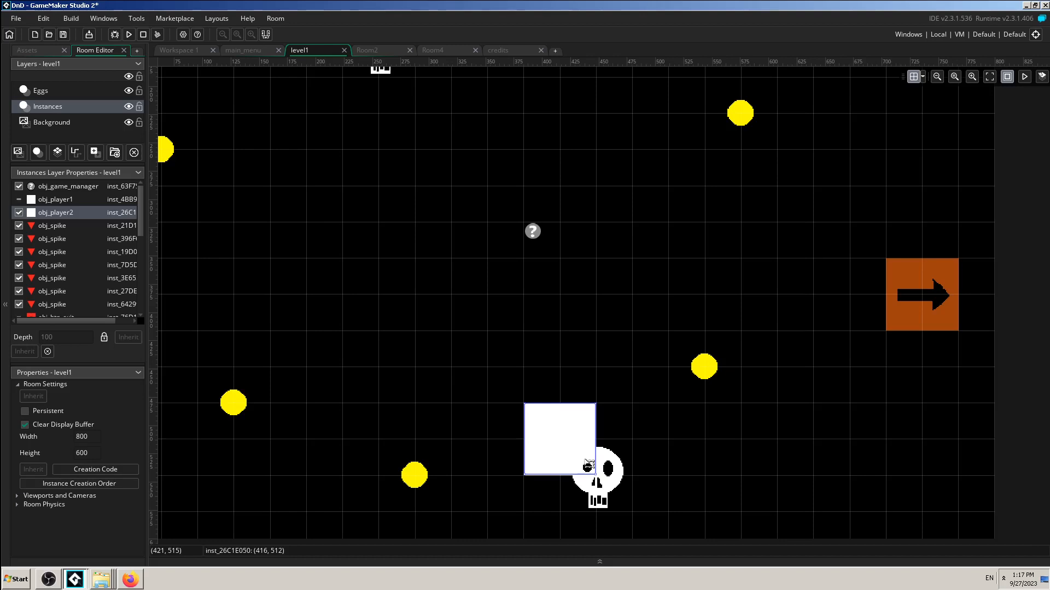
{"action": "scroll", "coordinate": [579, 469], "scroll_direction": "up", "scroll_amount": 4, "text": "ctrl"}
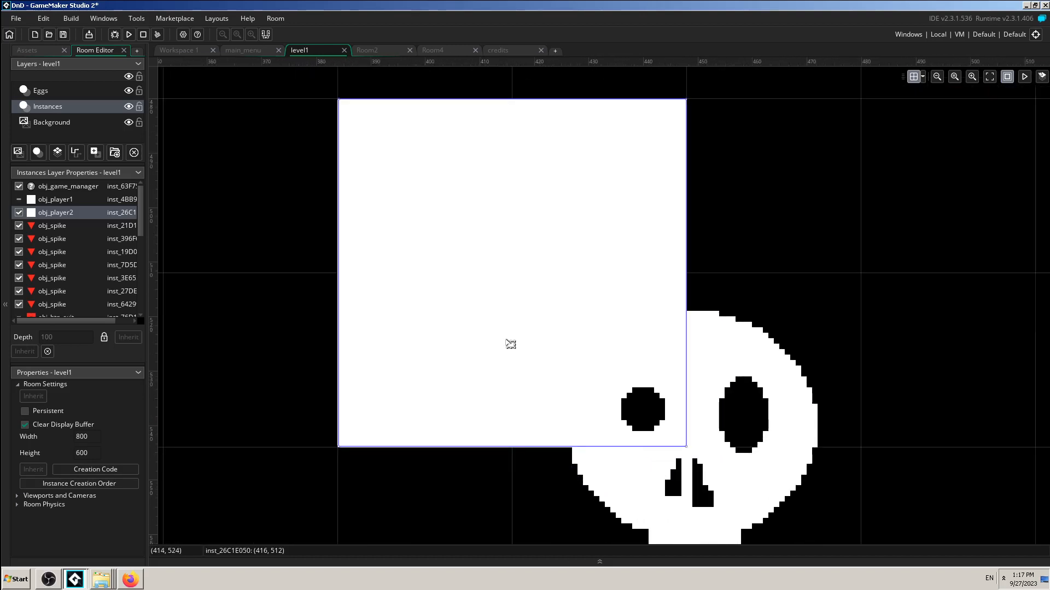
{"action": "scroll", "coordinate": [510, 343], "scroll_direction": "down", "scroll_amount": 6, "text": "ctrl"}
{"action": "scroll", "coordinate": [450, 323], "scroll_direction": "up", "scroll_amount": 3}
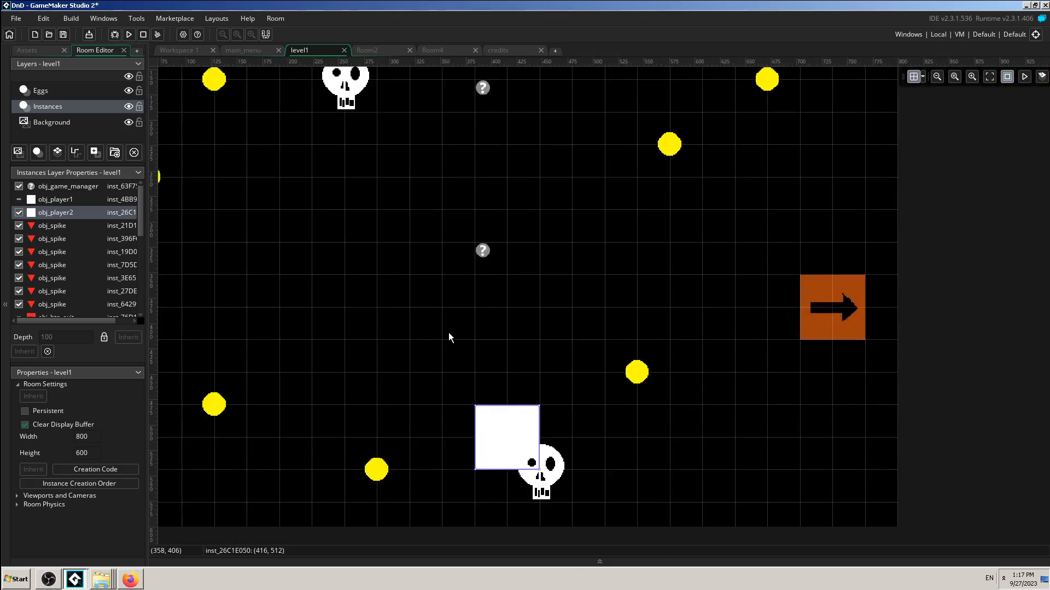
{"action": "middle_click_drag", "start_coordinate": [447, 338], "coordinate": [533, 340]}
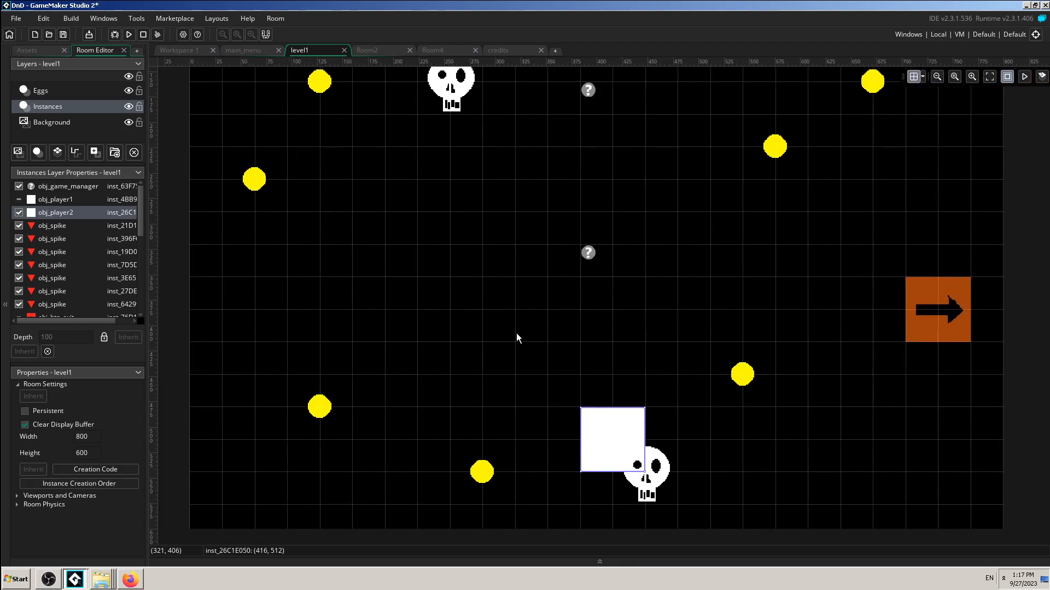
- Move the obj_player2 instance off the lower skull and back to about (416, 512), and review obj_skull's Restart Room collision event
{"action": "left_click_drag", "start_coordinate": [612, 435], "coordinate": [462, 272]}
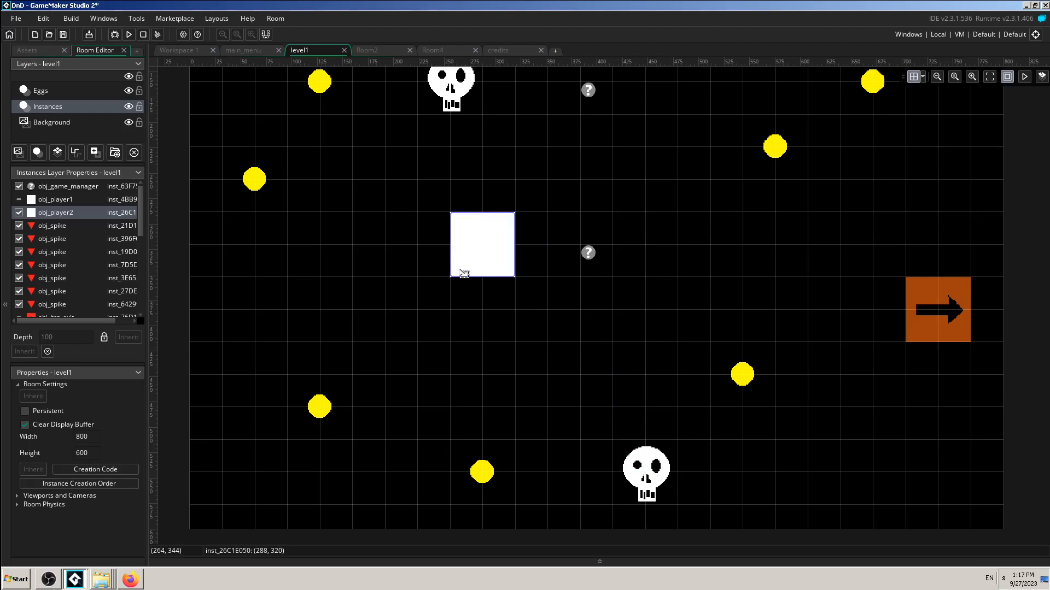
{"action": "left_click_drag", "start_coordinate": [464, 273], "coordinate": [605, 452]}
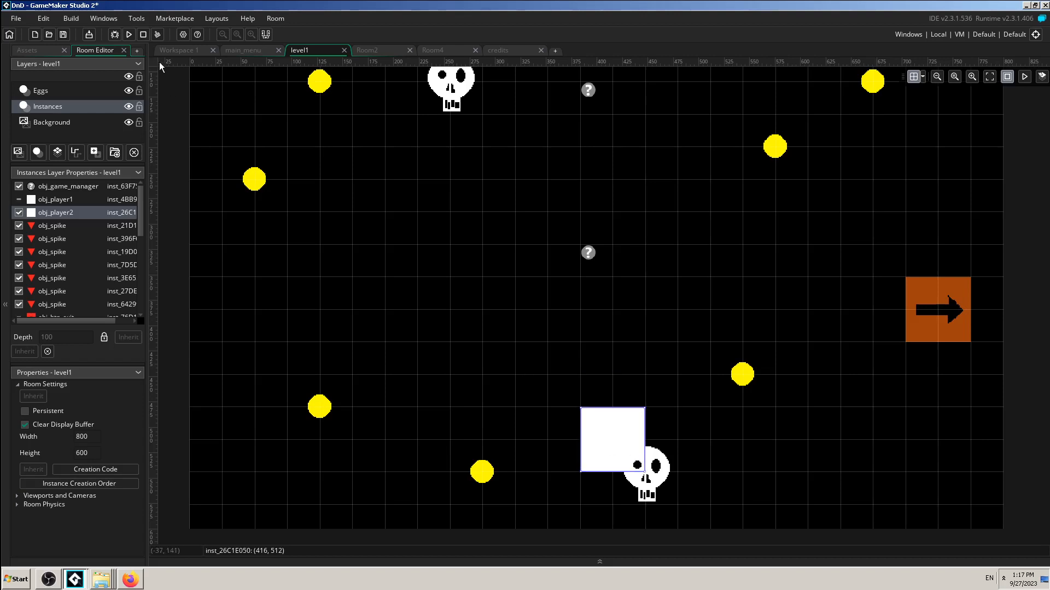
{"action": "left_click", "coordinate": [179, 51]}
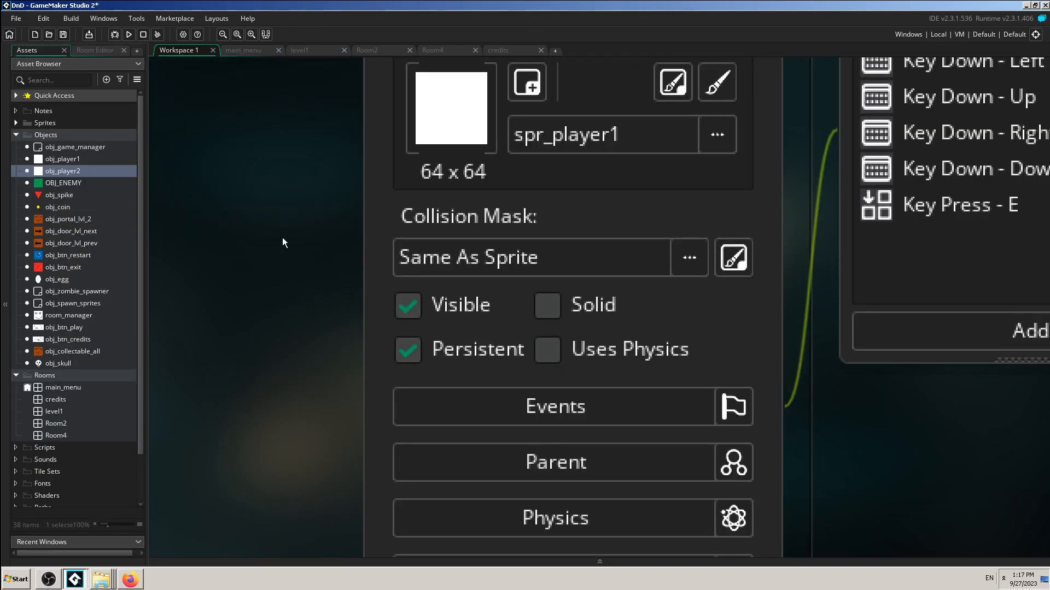
{"action": "scroll", "coordinate": [282, 237], "scroll_direction": "down", "scroll_amount": 2, "text": "ctrl"}
{"action": "scroll", "coordinate": [283, 239], "scroll_direction": "down", "scroll_amount": 2, "text": "ctrl"}
{"action": "scroll", "coordinate": [284, 238], "scroll_direction": "up", "scroll_amount": 3}
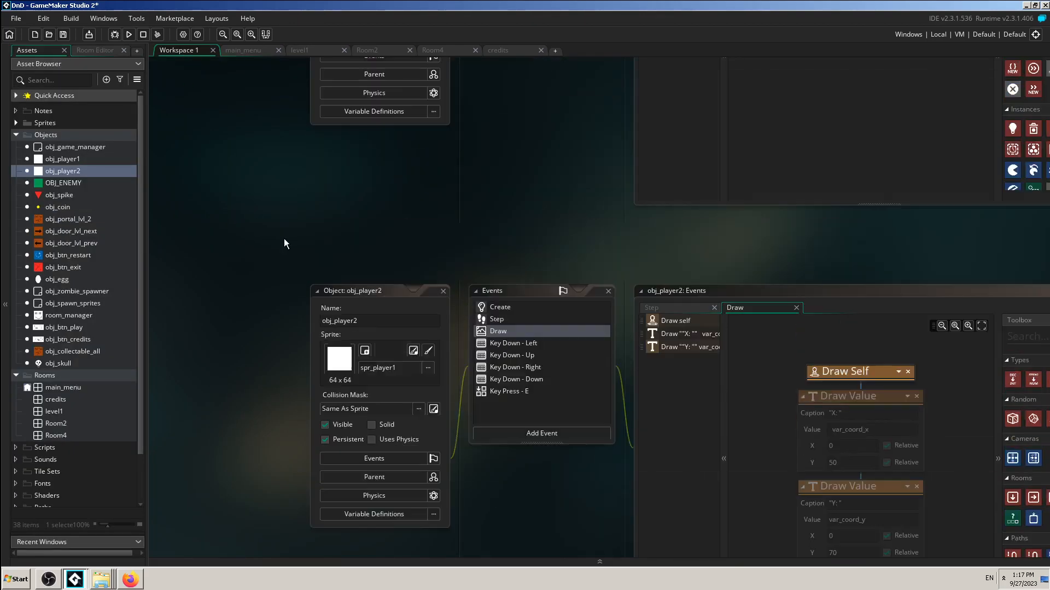
{"action": "scroll", "coordinate": [284, 240], "scroll_direction": "up", "scroll_amount": 3}
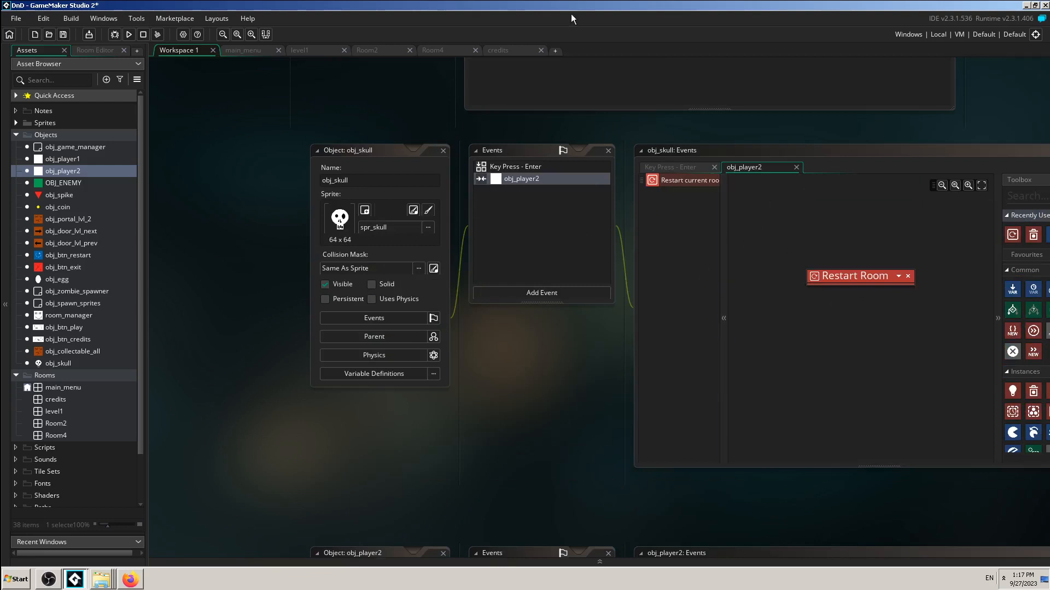
- Move the obj_player2 instance in level1 clear of both skulls to about (288, 320)
{"action": "left_click", "coordinate": [326, 49]}
{"action": "left_click_drag", "start_coordinate": [611, 430], "coordinate": [473, 238]}
{"action": "scroll", "coordinate": [547, 281], "scroll_direction": "down", "scroll_amount": 3}
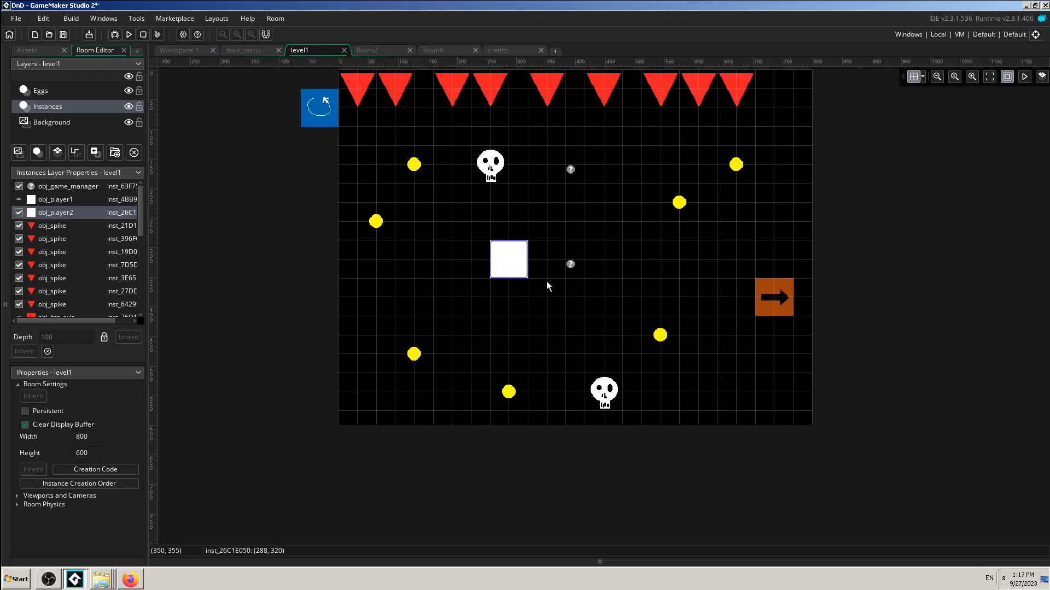
- Disable the Persistent option in obj_player2's object properties
{"action": "left_click", "coordinate": [179, 49]}
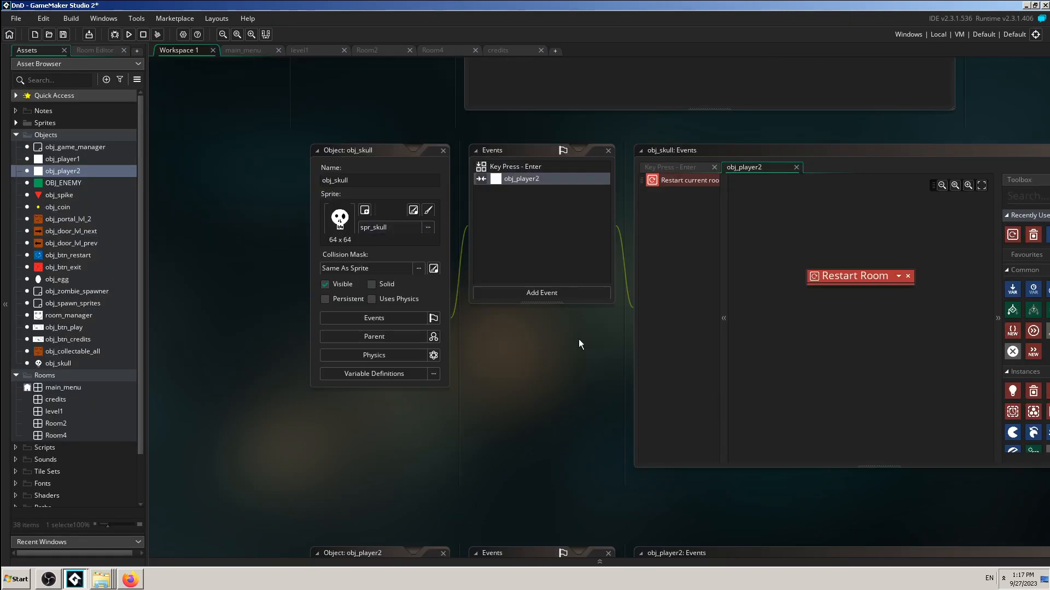
{"action": "scroll", "coordinate": [579, 339], "scroll_direction": "down", "scroll_amount": 5}
{"action": "scroll", "coordinate": [285, 316], "scroll_direction": "up", "scroll_amount": 4, "text": "ctrl"}
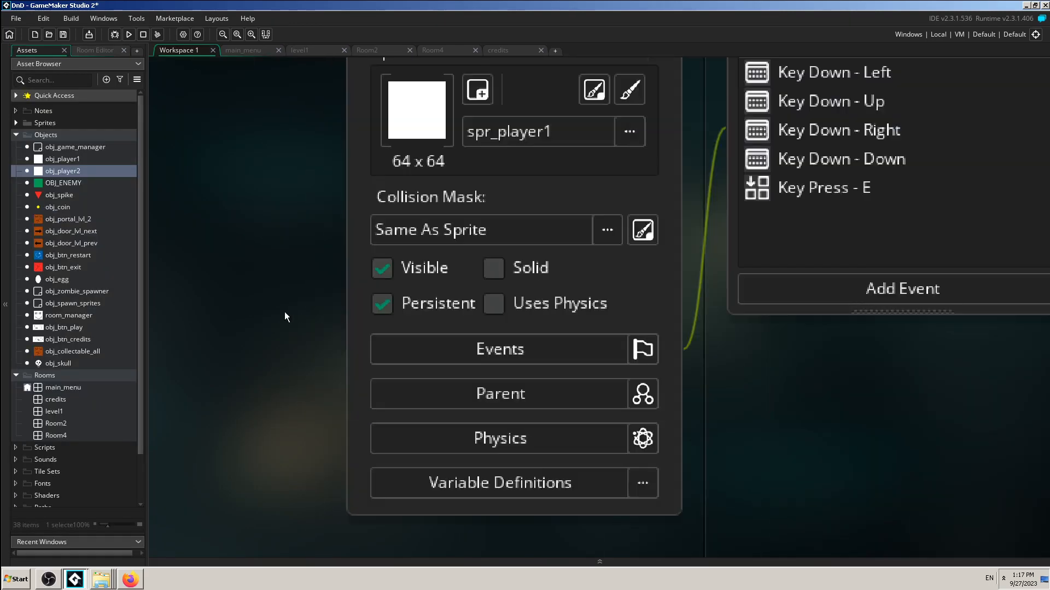
{"action": "scroll", "coordinate": [290, 319], "scroll_direction": "down", "scroll_amount": 4, "text": "ctrl"}
{"action": "middle_click_drag", "start_coordinate": [796, 429], "coordinate": [431, 372]}
{"action": "scroll", "coordinate": [356, 360], "scroll_direction": "down", "scroll_amount": 5}
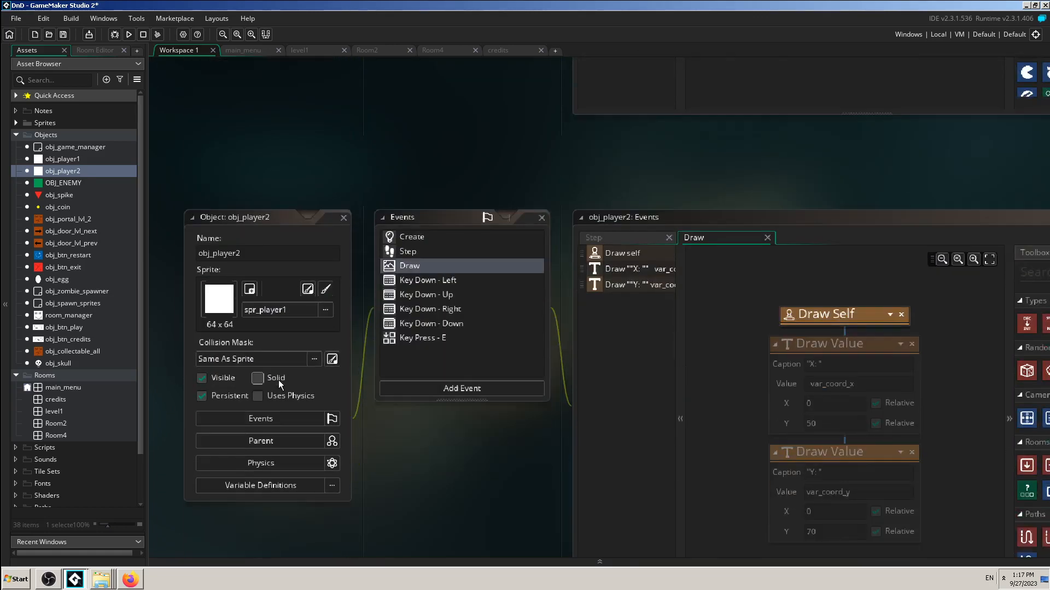
{"action": "left_click", "coordinate": [202, 396]}
{"action": "left_click", "coordinate": [201, 397]}
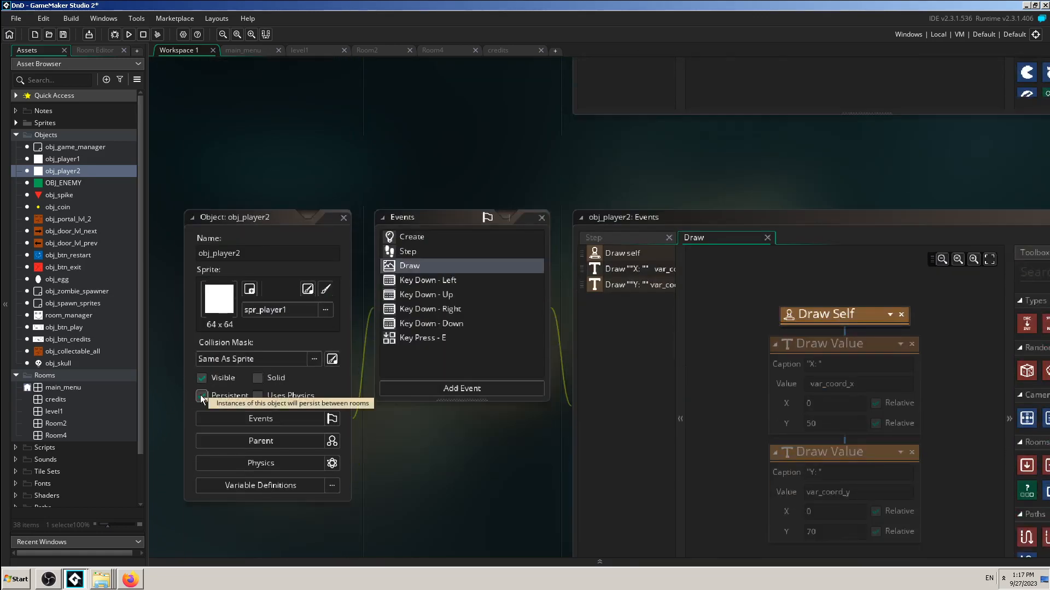
{"action": "left_click", "coordinate": [202, 397]}
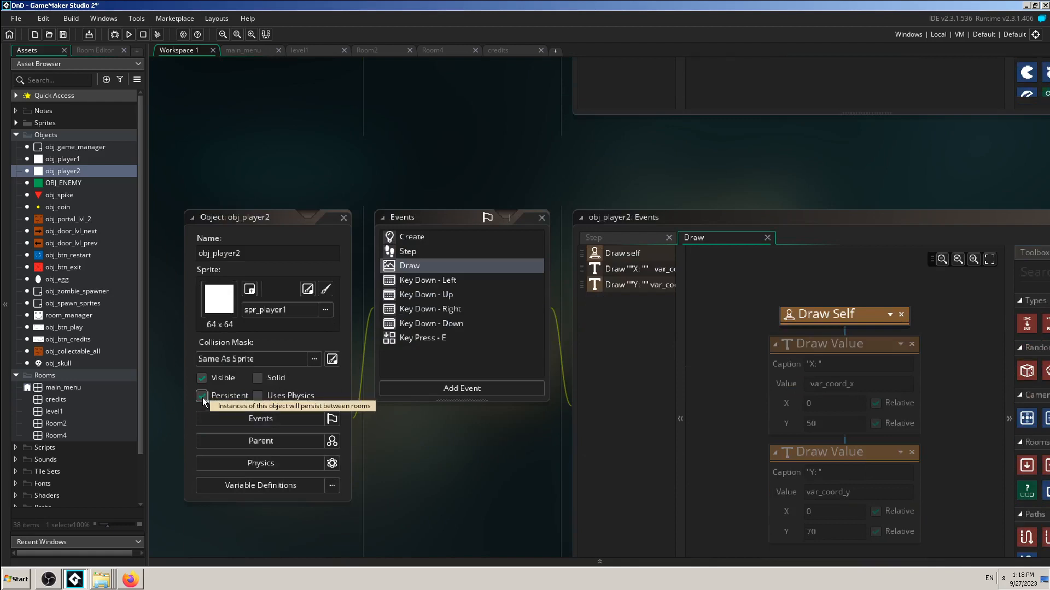
{"action": "scroll", "coordinate": [365, 202], "scroll_direction": "up", "scroll_amount": 10}
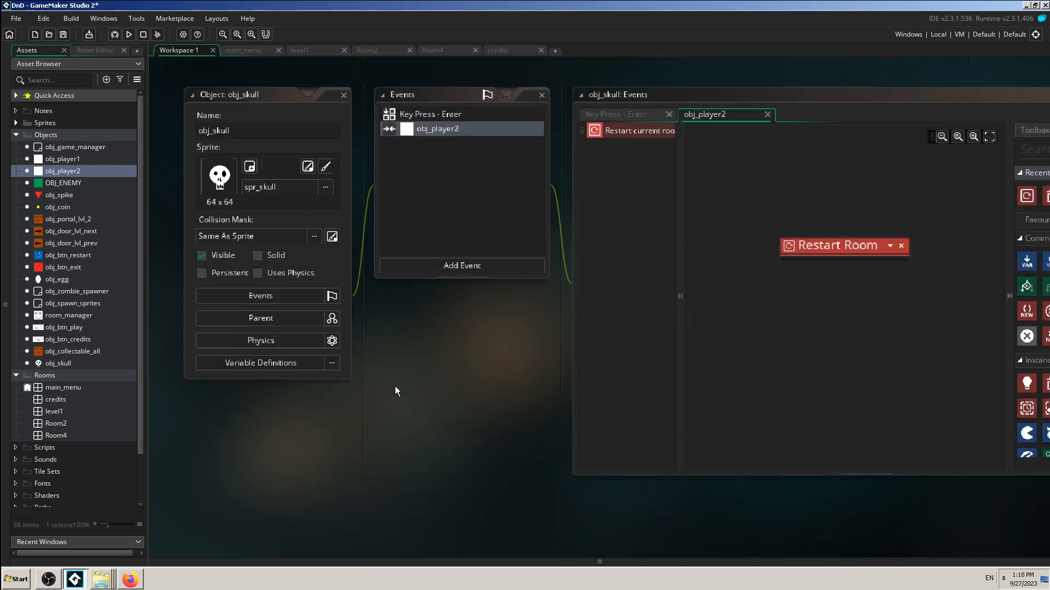
- Run the game, start playing from the main menu and collect coins with the player square in level1
{"action": "left_click", "coordinate": [130, 35]}
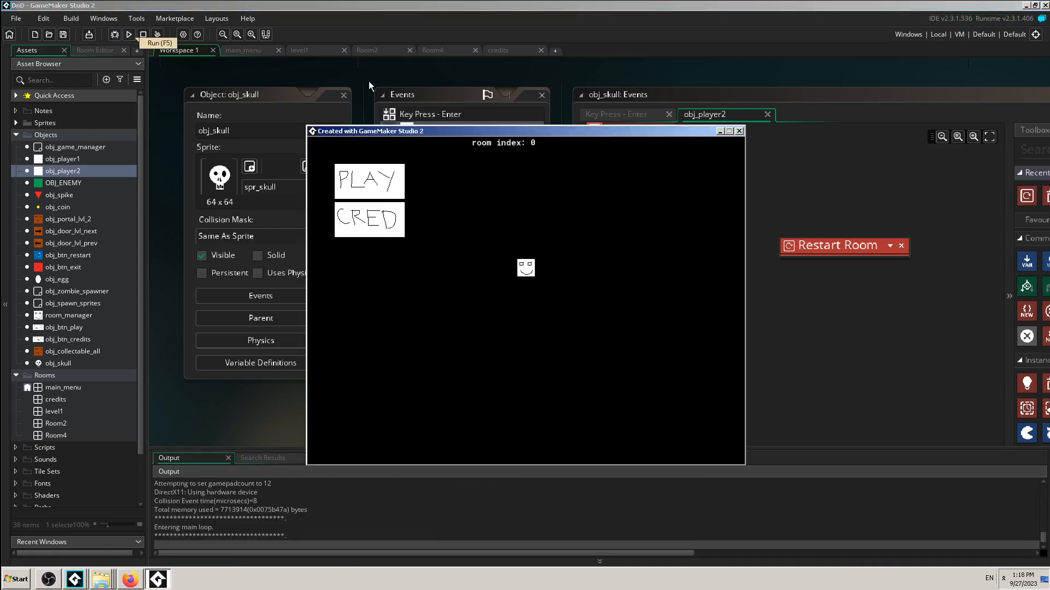
{"action": "left_click", "coordinate": [361, 186]}
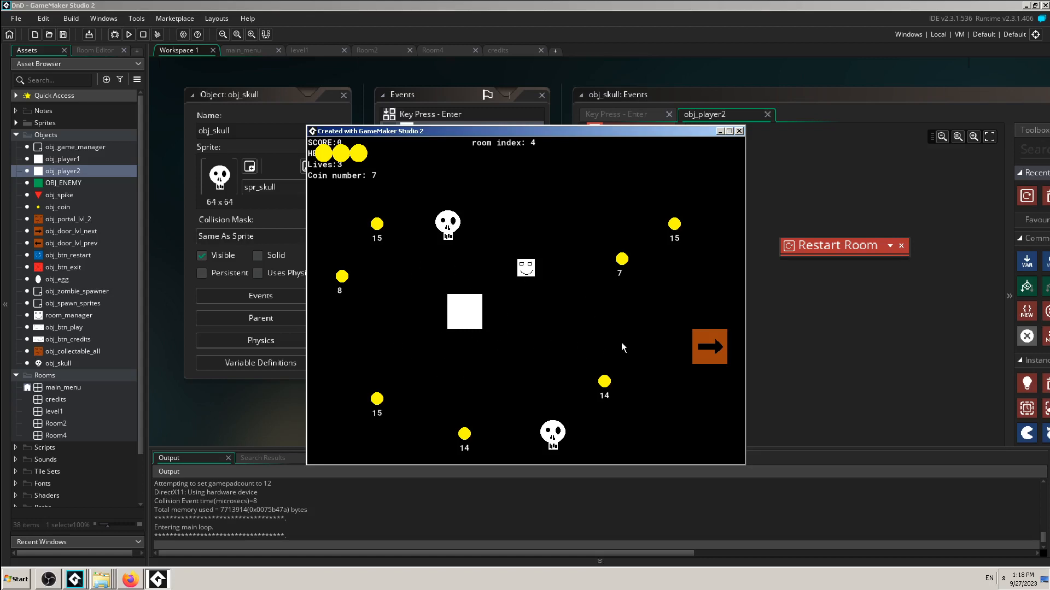
{"action": "key", "text": "Down"}
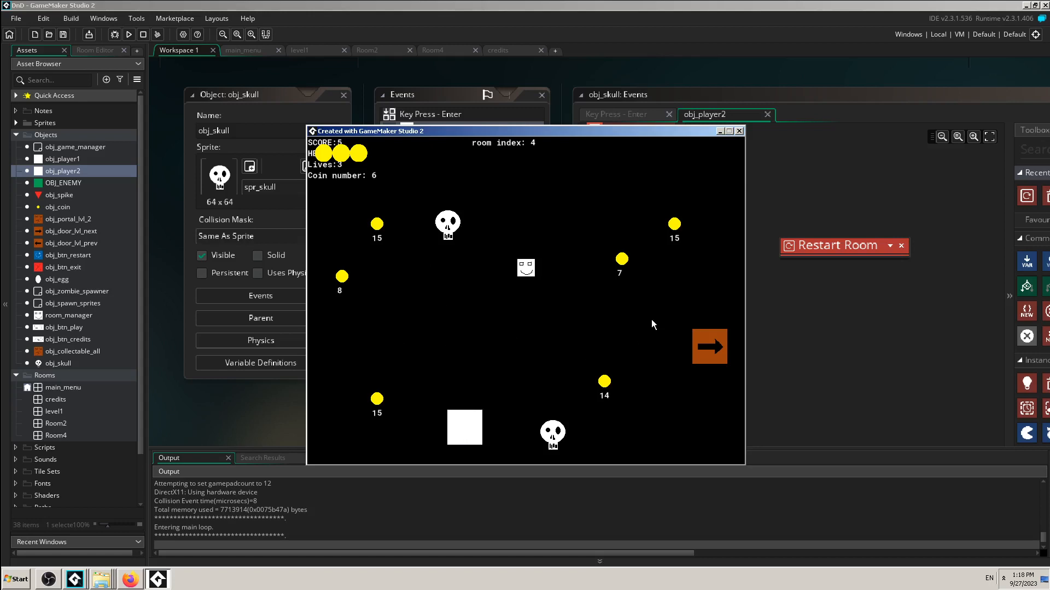
{"action": "key", "text": "Left"}
{"action": "key", "text": "Up"}
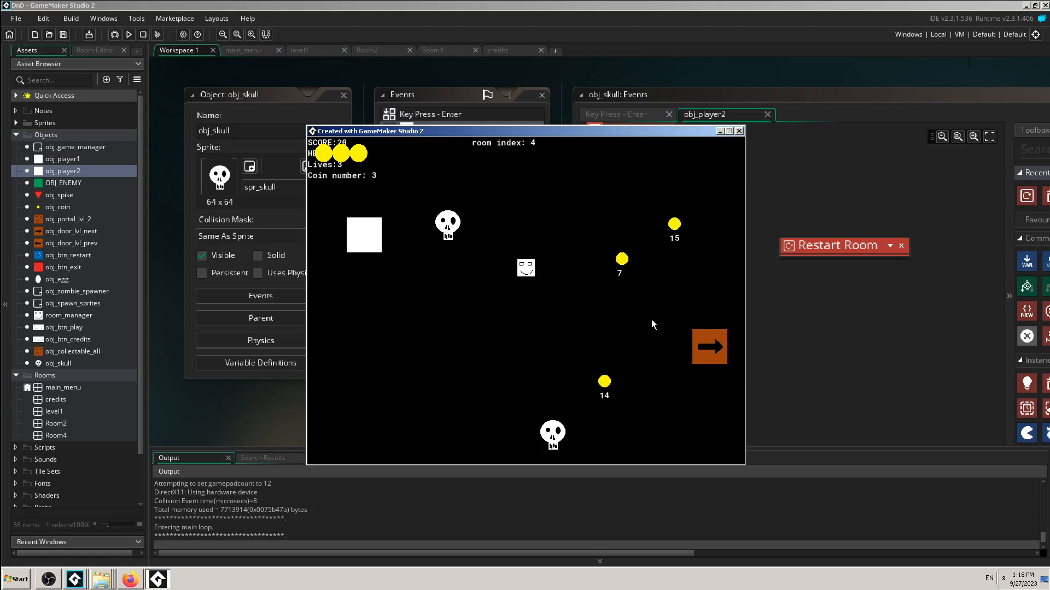
{"action": "key", "text": "Down"}
{"action": "key", "text": "Right"}
{"action": "key", "text": "Right"}
{"action": "key", "text": "Down"}
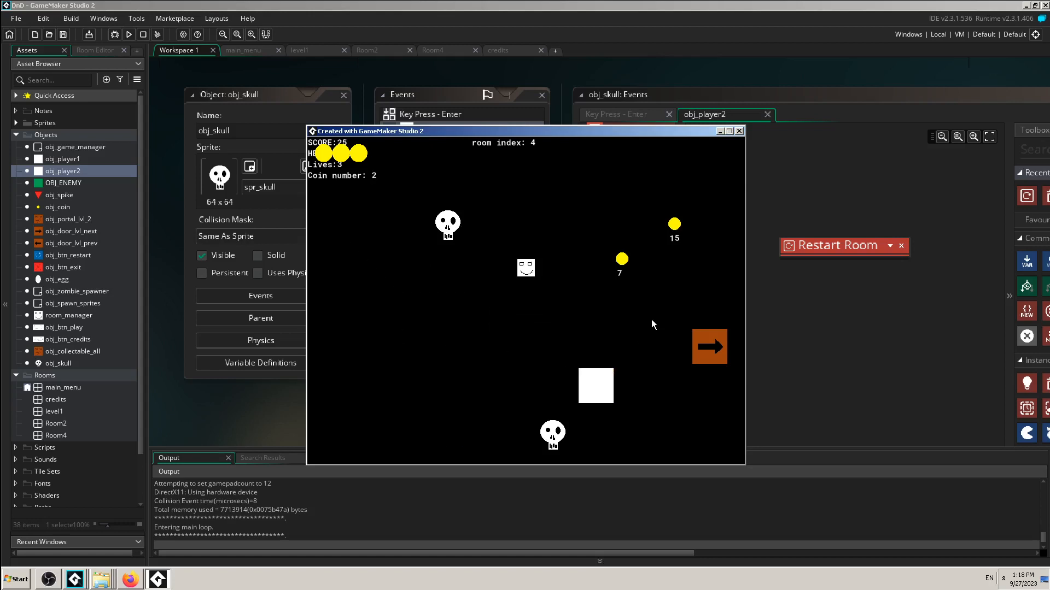
- Steer the player toward the remaining coins and into a skull to test the room restart
{"action": "key", "text": "Up"}
{"action": "key", "text": "Right"}
{"action": "key", "text": "Up"}
{"action": "key", "text": "Right"}
{"action": "key", "text": "Left"}
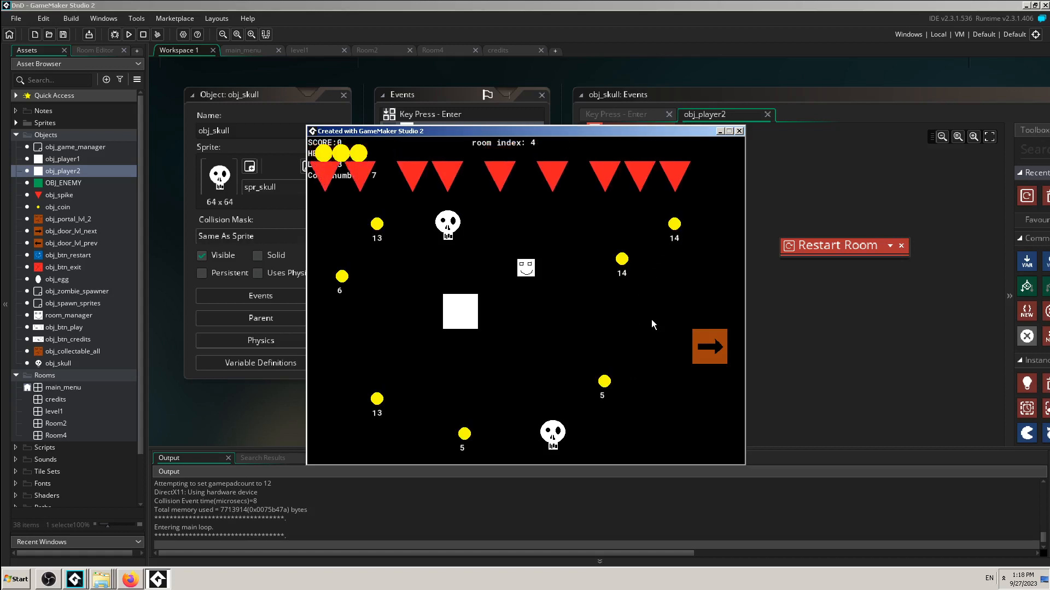
- Repeatedly steer the player up into the upper skull to check its position after each room restart
{"action": "key", "text": "Left"}
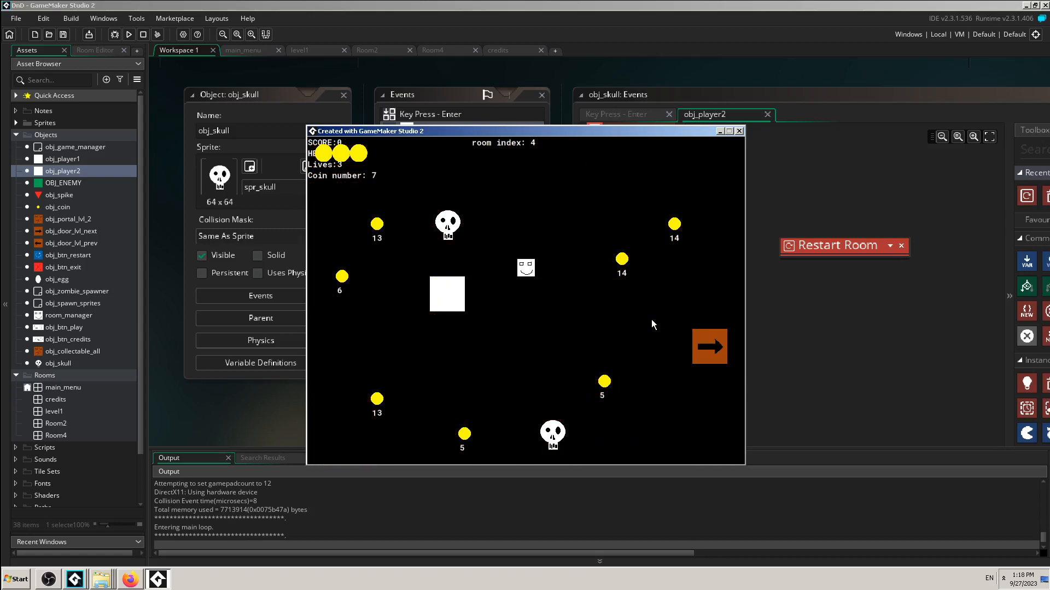
{"action": "key", "text": "Up"}
{"action": "key", "text": "Right"}
{"action": "key", "text": "Up"}
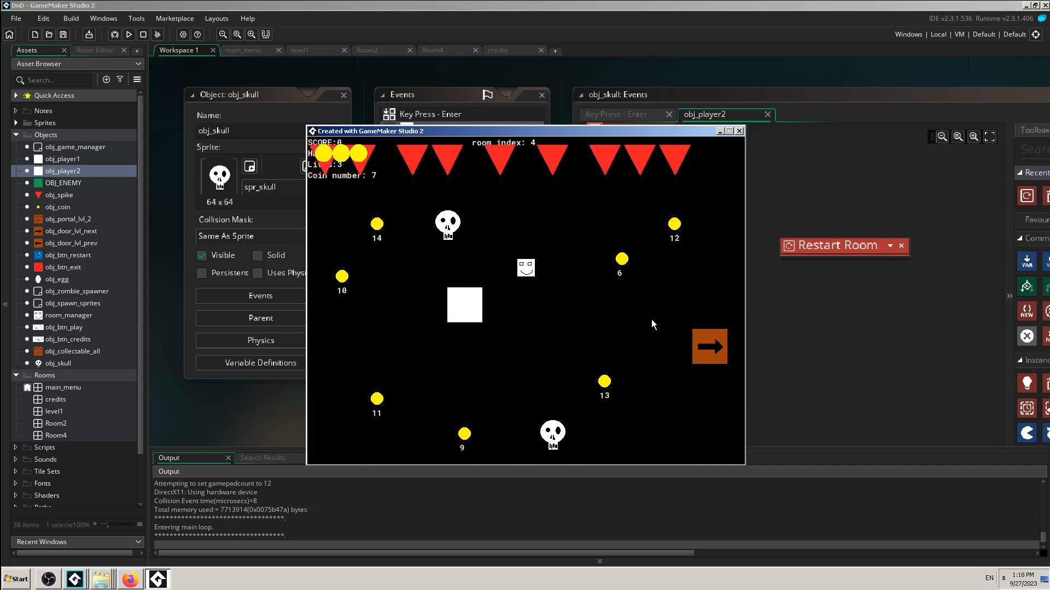
{"action": "key", "text": "Up"}
{"action": "key", "text": "Down"}
{"action": "key", "text": "Up"}
{"action": "key", "text": "Down"}
{"action": "key", "text": "Up"}
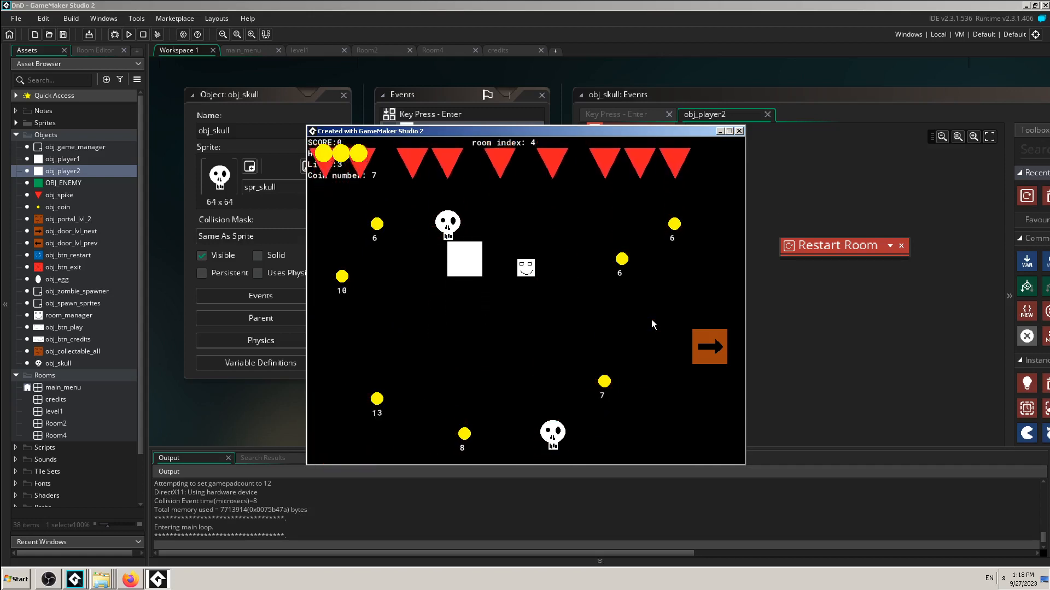
{"action": "key", "text": "Down"}
{"action": "key", "text": "Down"}
{"action": "key", "text": "Down"}
{"action": "key", "text": "Up"}
{"action": "key", "text": "Down"}
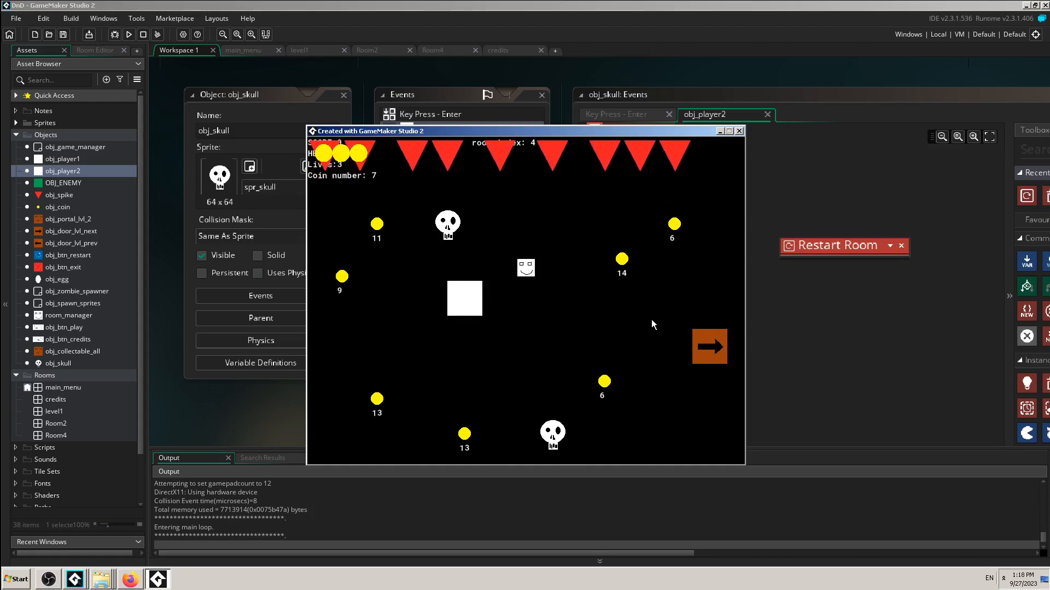
{"action": "key", "text": "Up"}
{"action": "key", "text": "Down"}
{"action": "key", "text": "Up"}
- Collect all the coins in level1 with the player while avoiding both skulls
{"action": "key", "text": "Left"}
{"action": "key", "text": "Left"}
{"action": "key", "text": "Up"}
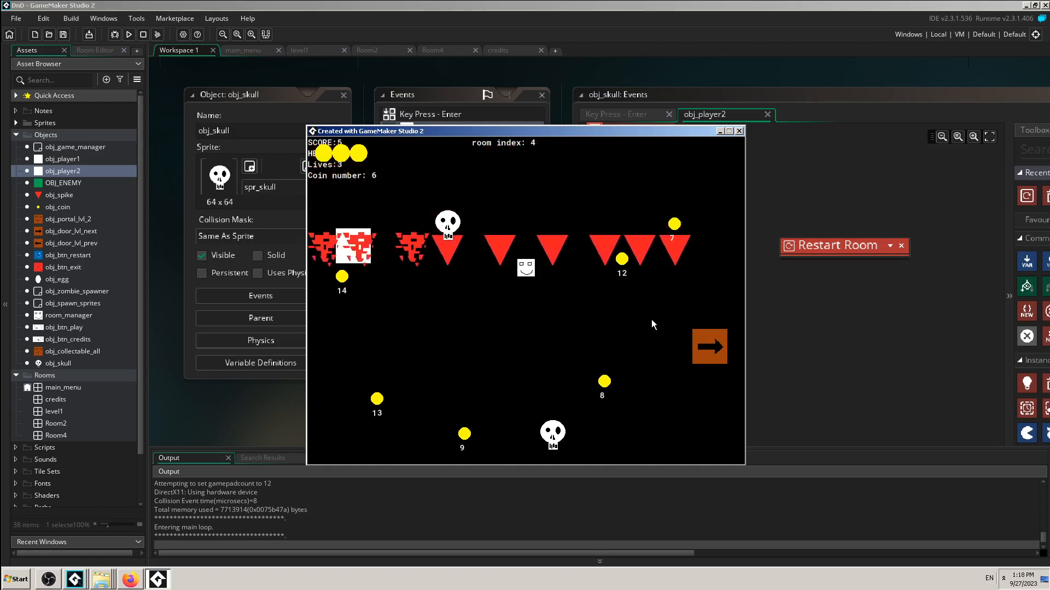
{"action": "key", "text": "Down"}
{"action": "key", "text": "Right"}
{"action": "key", "text": "Down"}
{"action": "key", "text": "Right"}
{"action": "key", "text": "Down"}
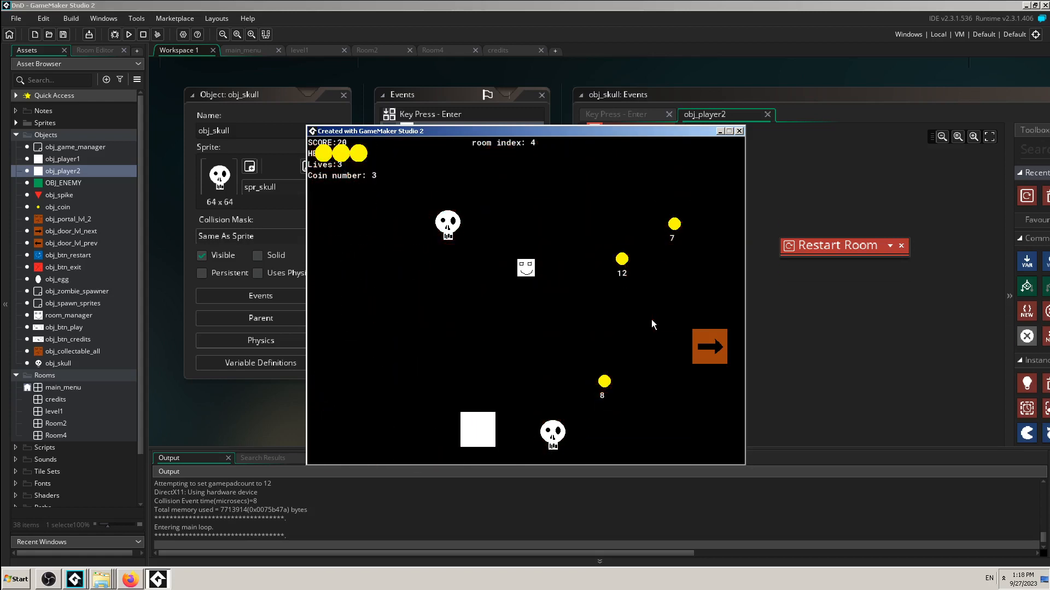
{"action": "key", "text": "Up"}
{"action": "key", "text": "Right"}
{"action": "key", "text": "Right"}
{"action": "key", "text": "Up"}
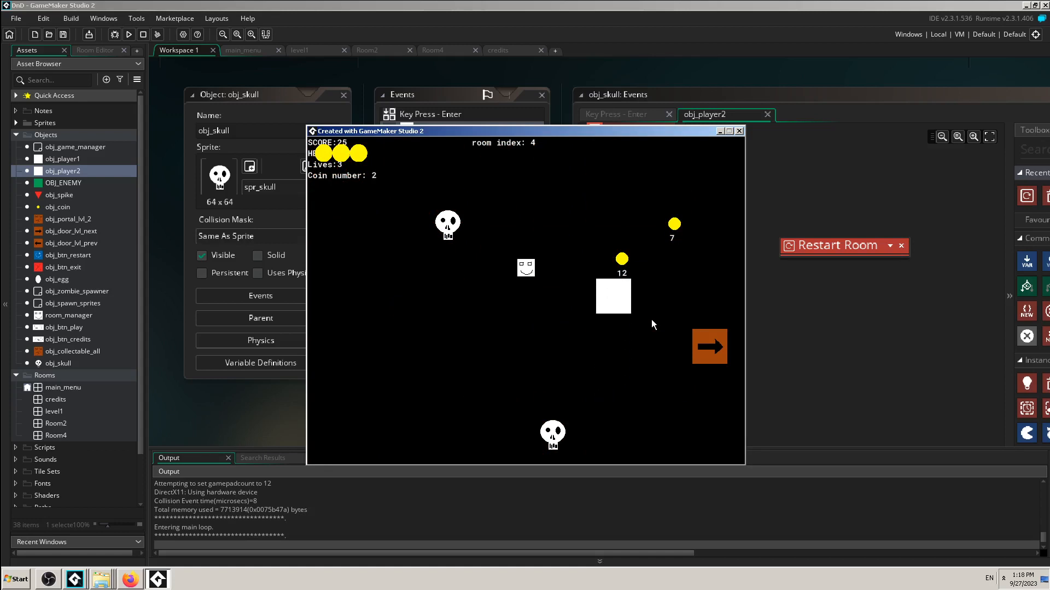
{"action": "key", "text": "Right"}
{"action": "key", "text": "Left"}
{"action": "key", "text": "Left"}
{"action": "key", "text": "Up"}
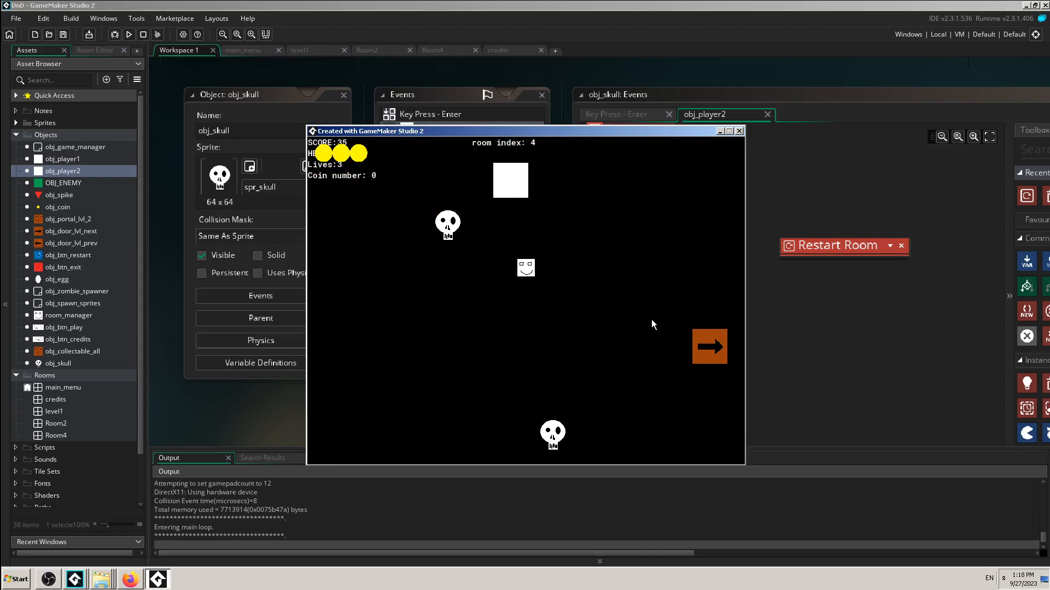
- Move the player freely around the cleared level1 while staying clear of both skulls
{"action": "key", "text": "Left"}
{"action": "key", "text": "Down"}
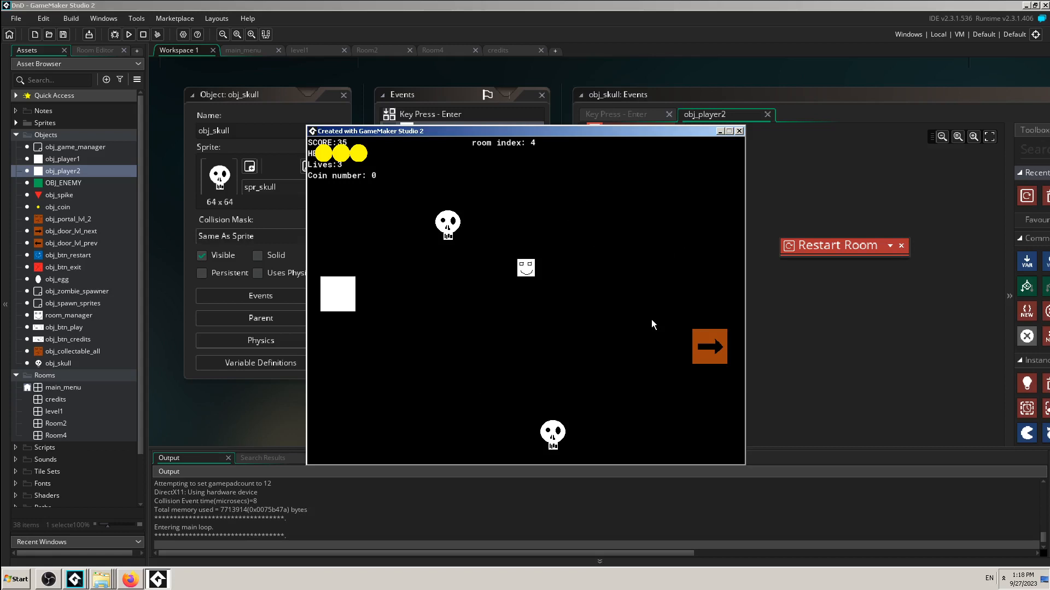
{"action": "key", "text": "Right"}
{"action": "key", "text": "Right"}
{"action": "key", "text": "Up"}
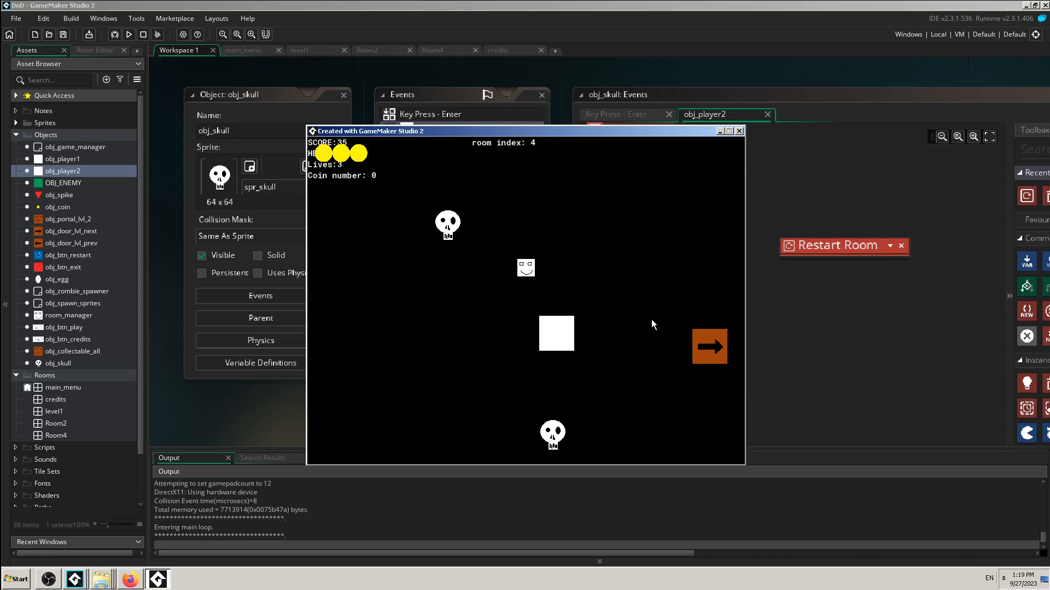
{"action": "key", "text": "Right"}
{"action": "key", "text": "Down"}
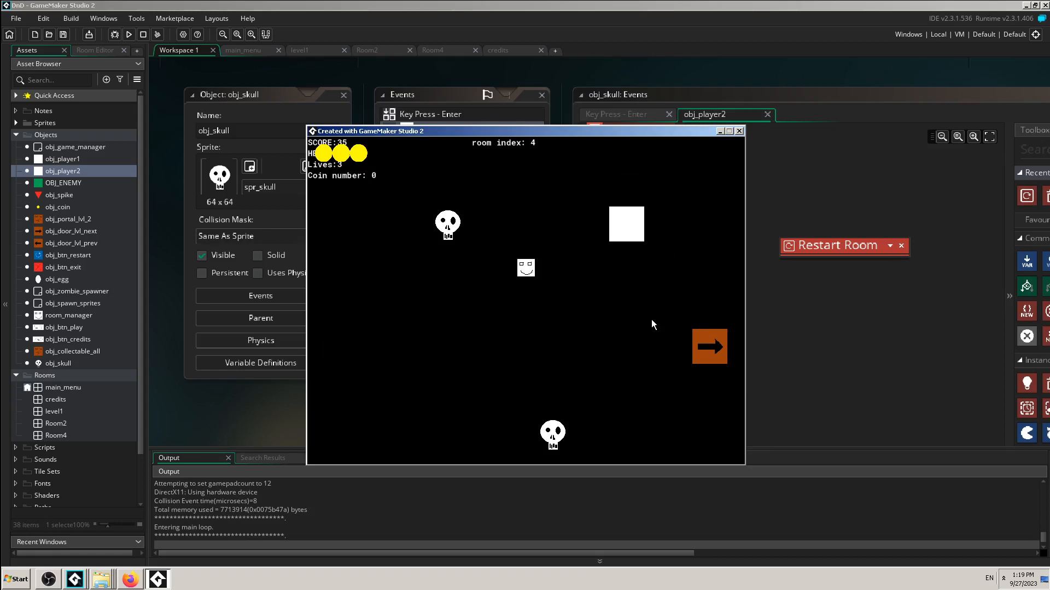
{"action": "key", "text": "Left"}
{"action": "key", "text": "Up"}
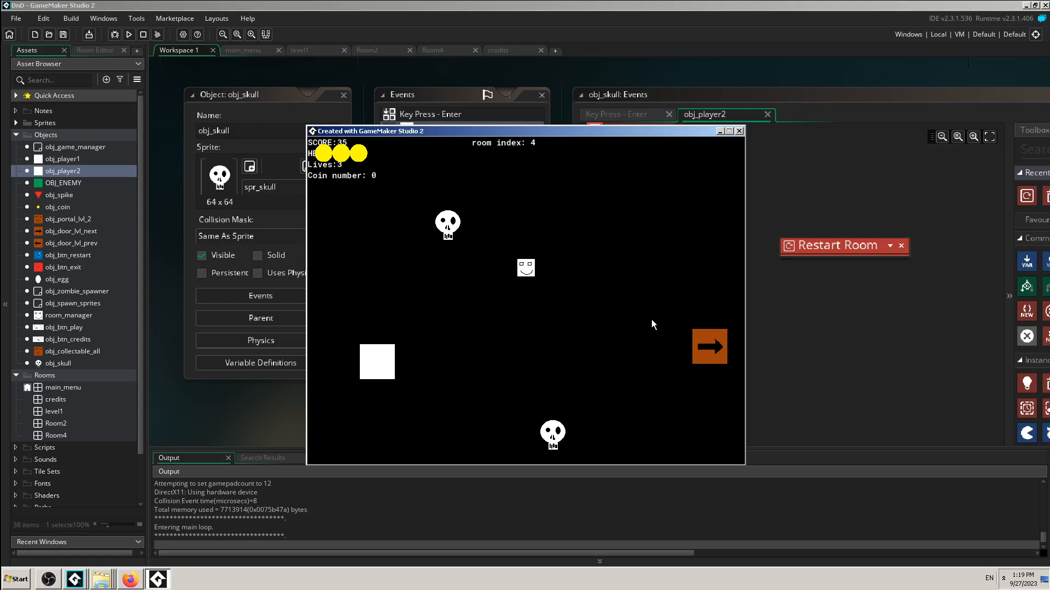
{"action": "key", "text": "Up"}
{"action": "key", "text": "Up"}
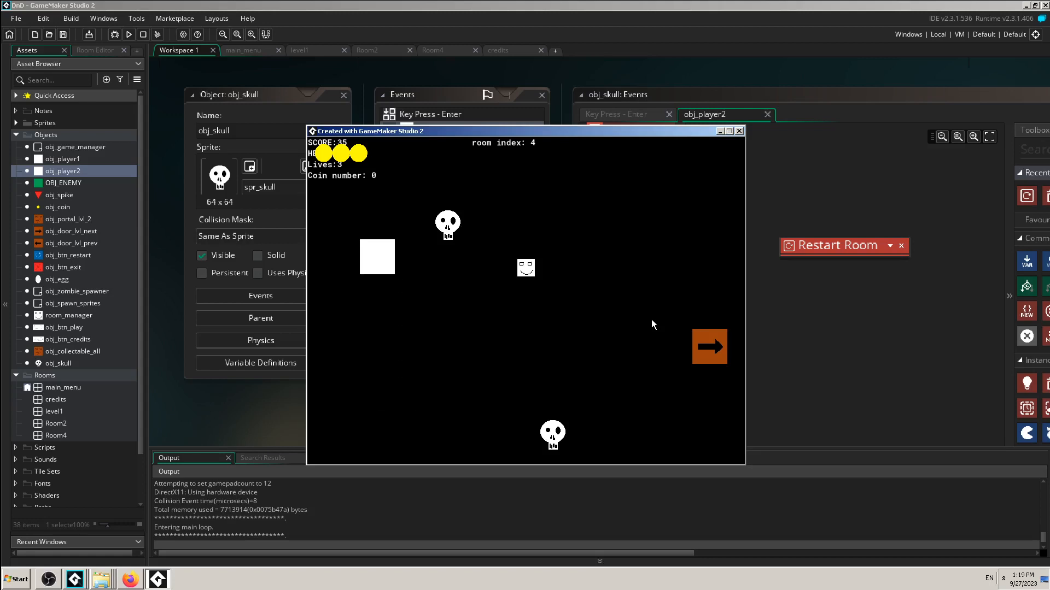
{"action": "key", "text": "Up"}
{"action": "key", "text": "Left"}
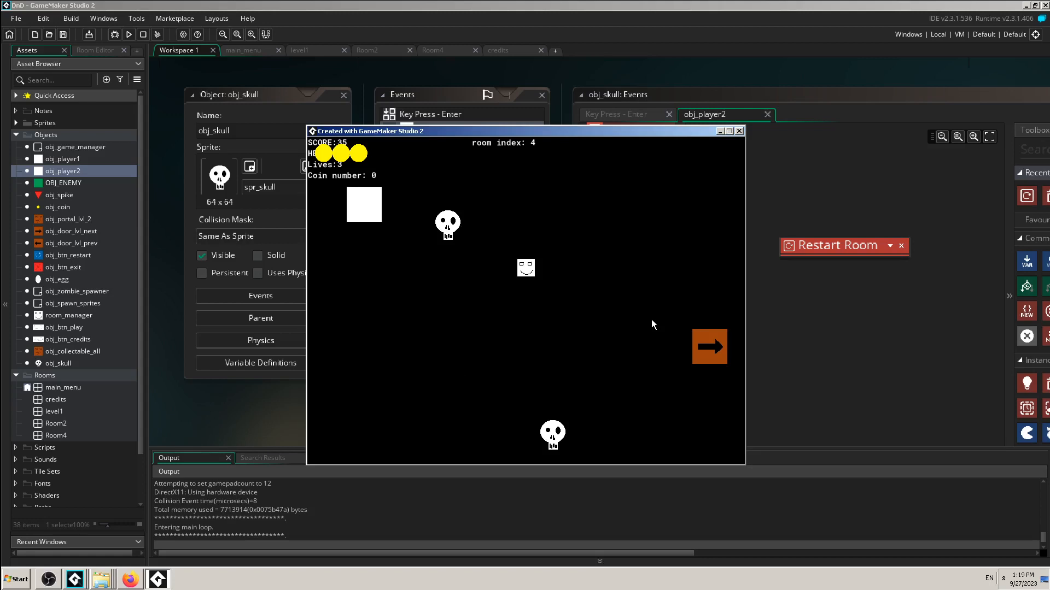
- Steer the player beneath the upper skull and up into it to test the room restart
{"action": "key", "text": "Down"}
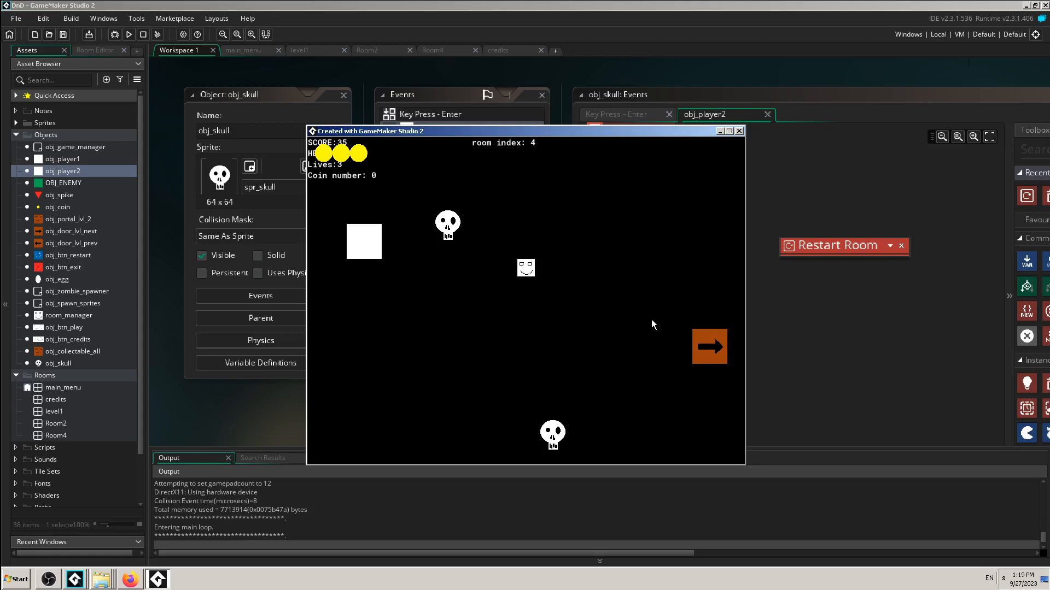
{"action": "key", "text": "Right"}
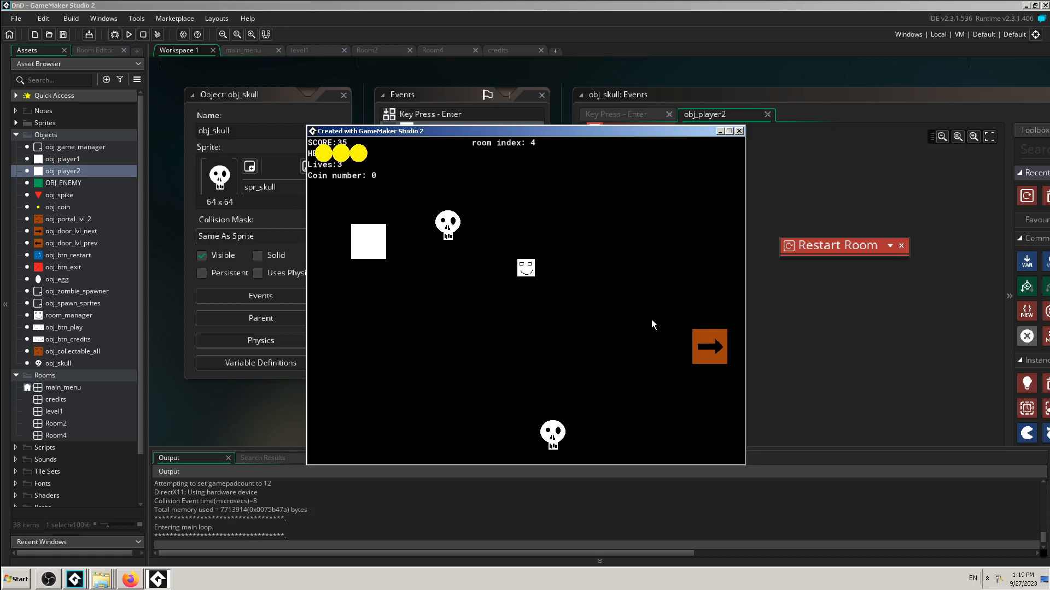
{"action": "key", "text": "Down"}
{"action": "key", "text": "Up"}
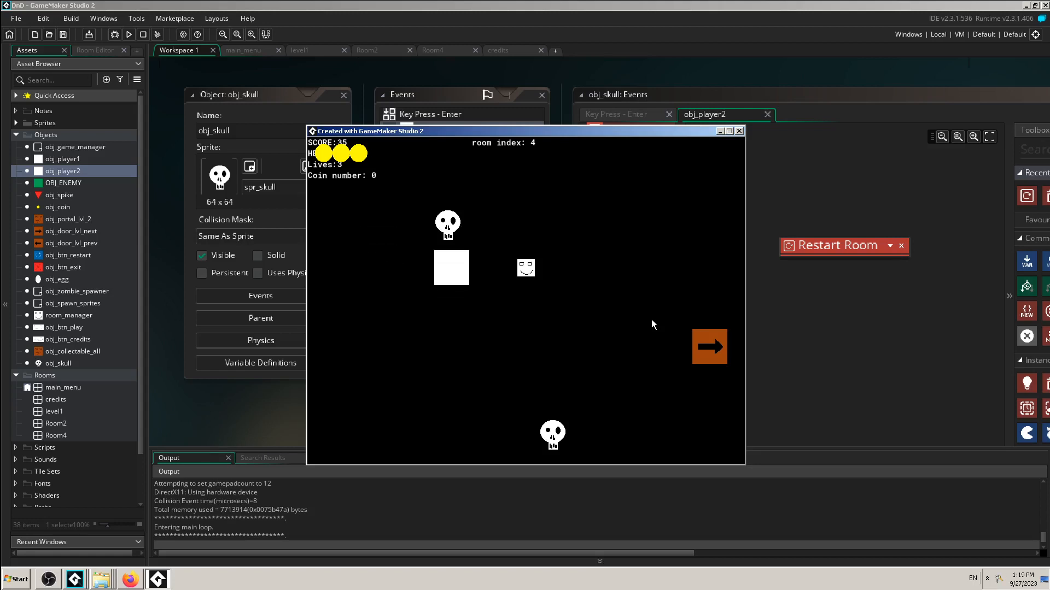
{"action": "key", "text": "Down"}
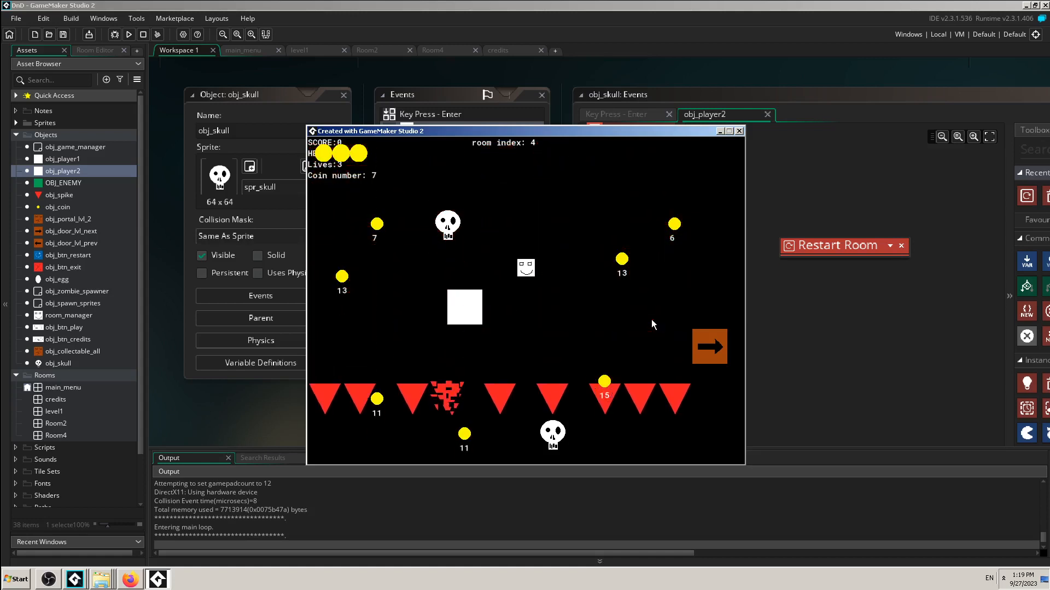
- Collect the coins on the left and lower sides of level1 with the player while avoiding both skulls
{"action": "key", "text": "Left"}
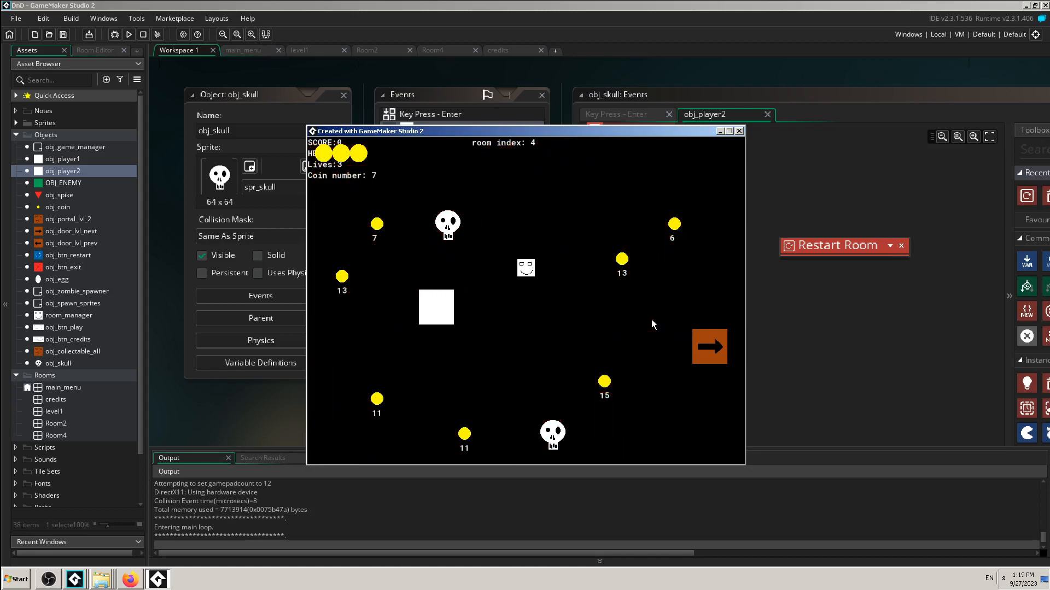
{"action": "key", "text": "Down"}
{"action": "key", "text": "Left"}
{"action": "key", "text": "Up"}
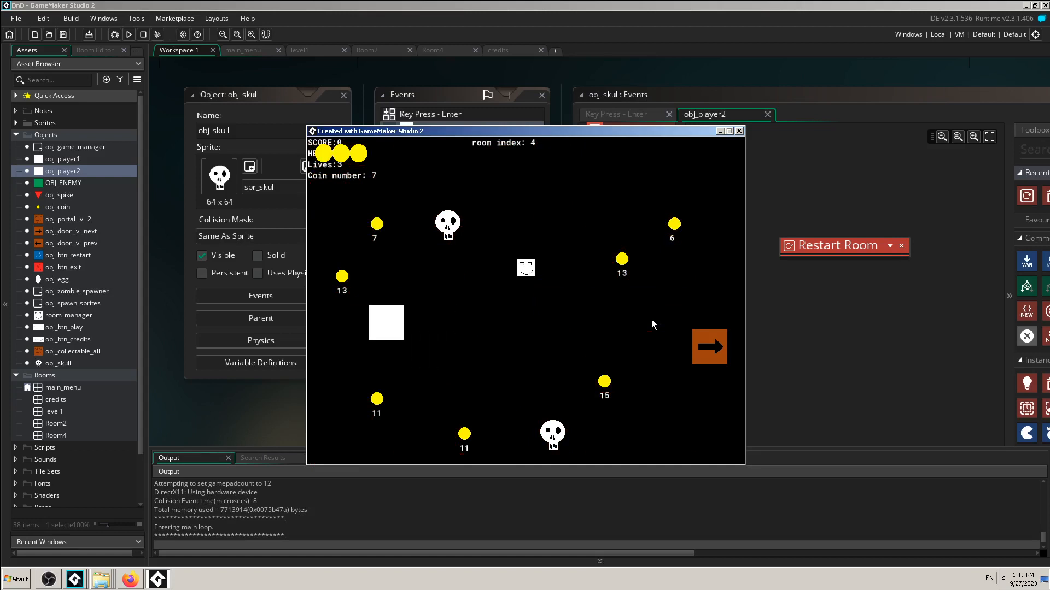
{"action": "key", "text": "Left"}
{"action": "key", "text": "Down"}
{"action": "key", "text": "Right"}
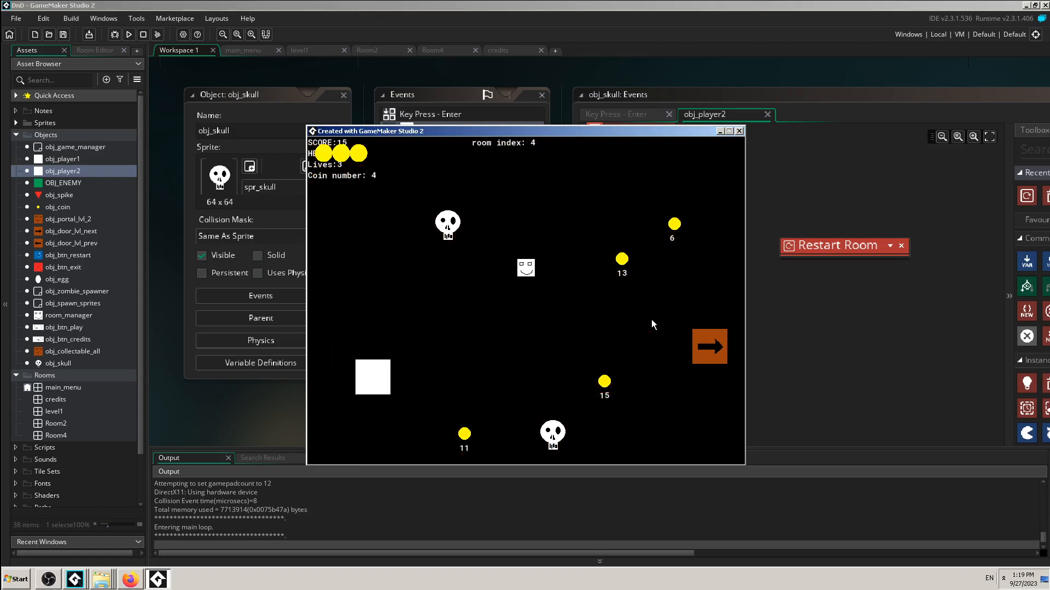
{"action": "key", "text": "Down"}
{"action": "key", "text": "Right"}
{"action": "key", "text": "Down"}
{"action": "key", "text": "Right"}
{"action": "key", "text": "Up"}
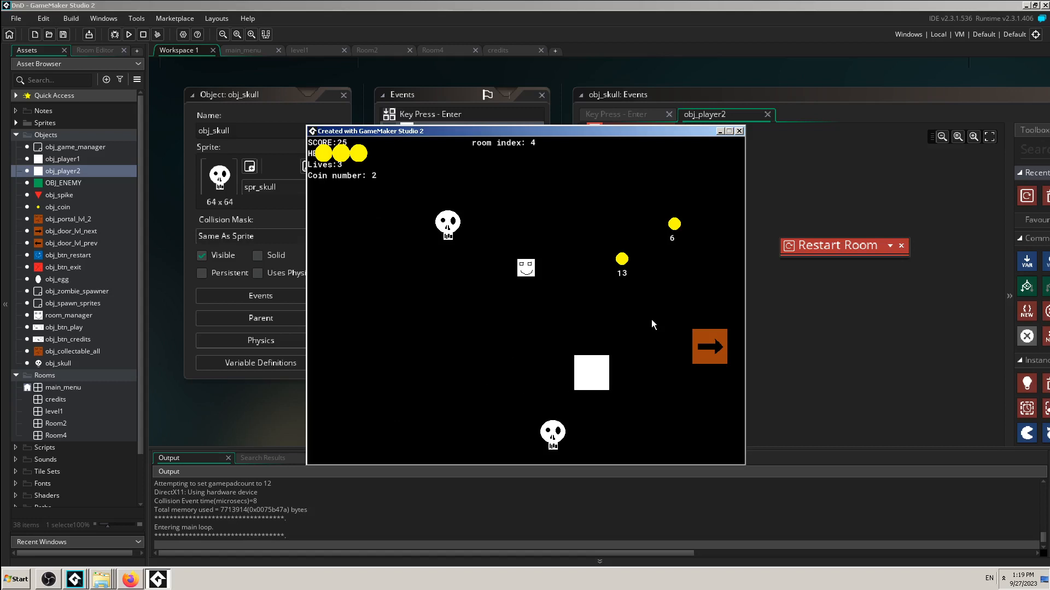
- Collect the two upper-right coins and steer the player into the lower skull to test the restart again
{"action": "key", "text": "Right"}
{"action": "key", "text": "Left"}
{"action": "key", "text": "Down"}
{"action": "key", "text": "Left"}
{"action": "key", "text": "Down"}
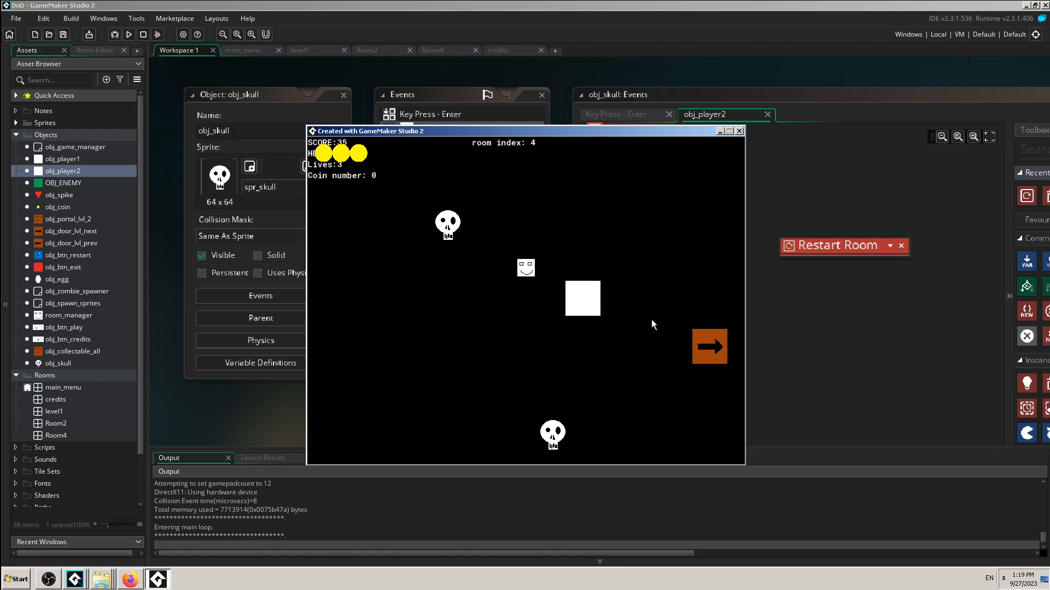
{"action": "key", "text": "Right"}
{"action": "key", "text": "Down"}
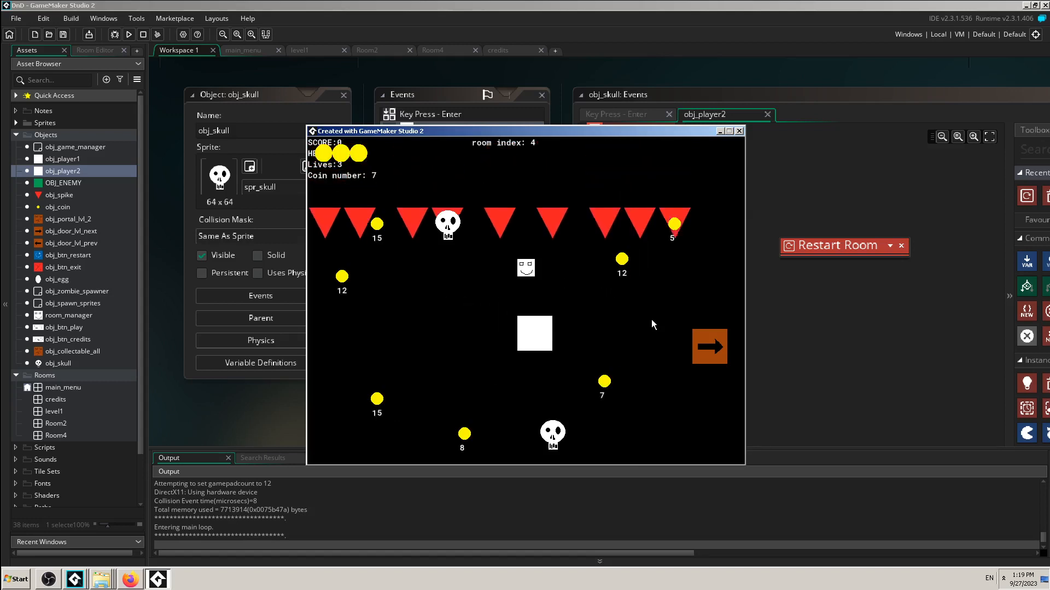
- Collect the coins on the right and lower sides of level1, leaving the two upper-left coins
{"action": "key", "text": "Up"}
{"action": "key", "text": "Right"}
{"action": "key", "text": "Right"}
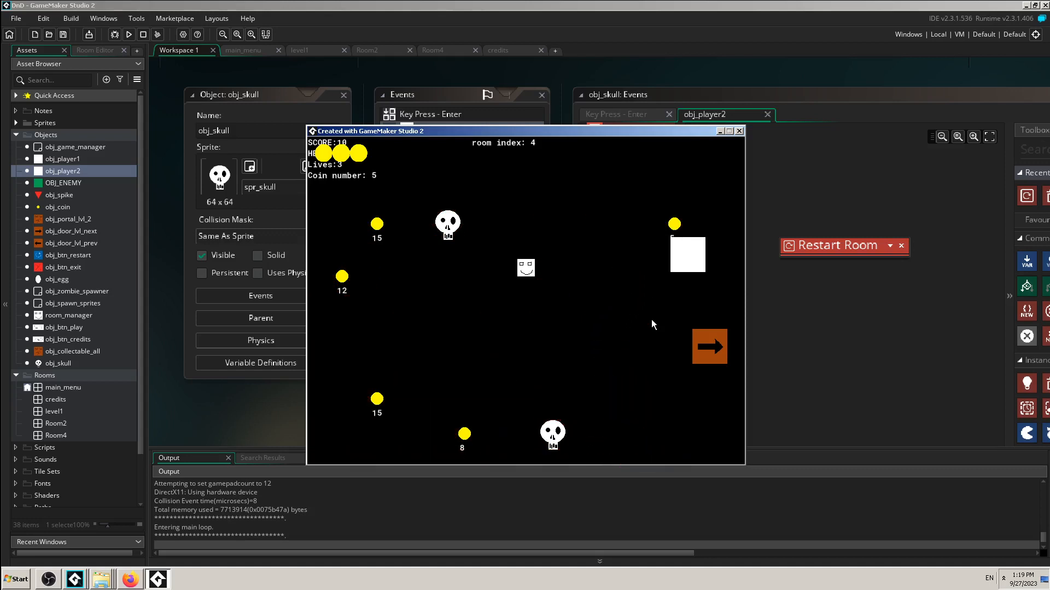
{"action": "key", "text": "Up"}
{"action": "key", "text": "Left"}
{"action": "key", "text": "Down"}
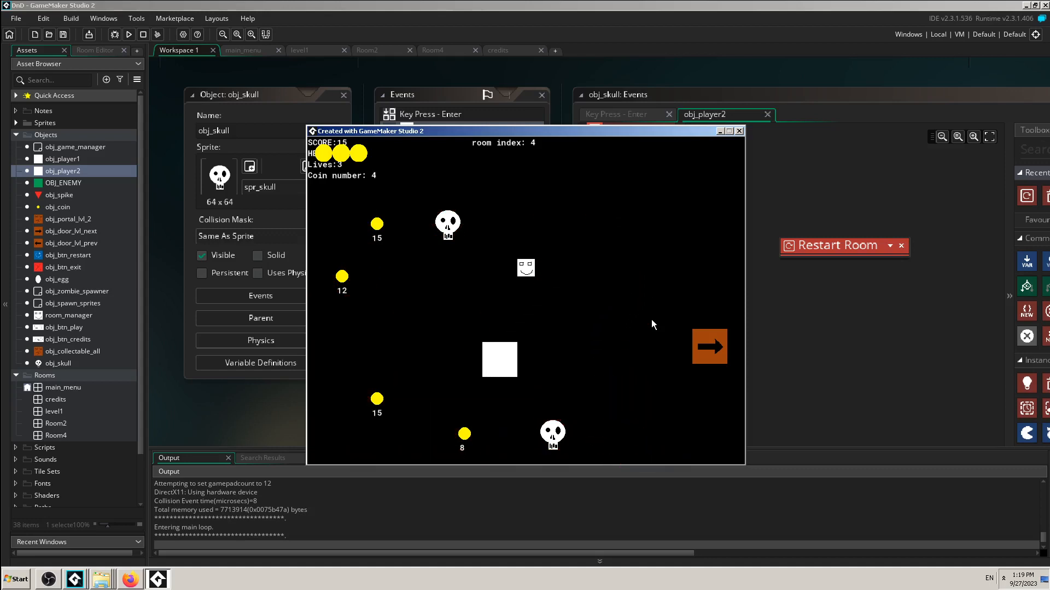
{"action": "key", "text": "Up"}
{"action": "key", "text": "Right"}
{"action": "key", "text": "Up"}
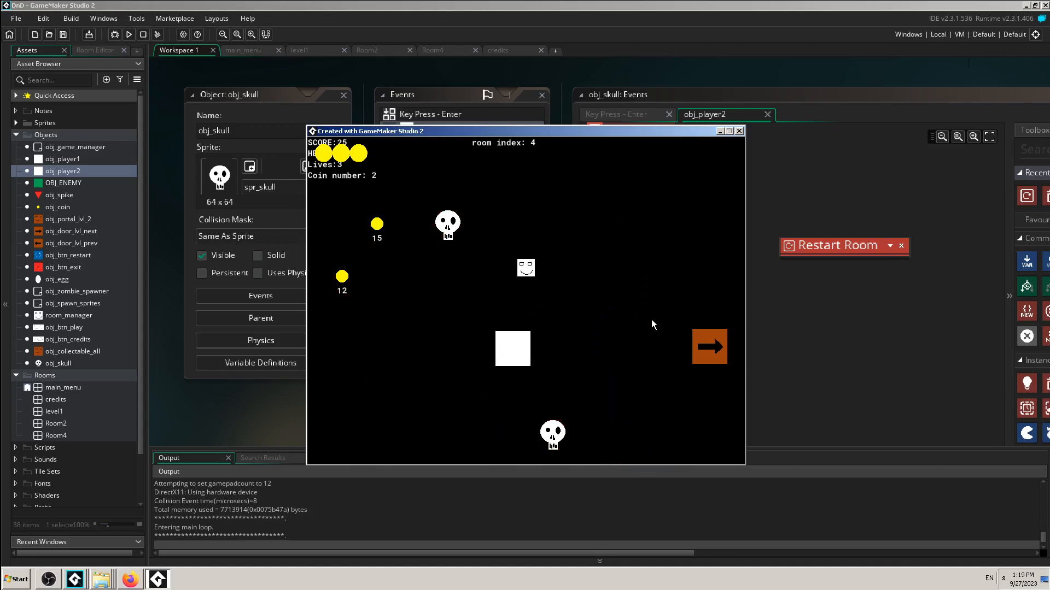
- Move the player through level1's exit door to check whether it carries over to the next room, and close the game
{"action": "key", "text": "Right"}
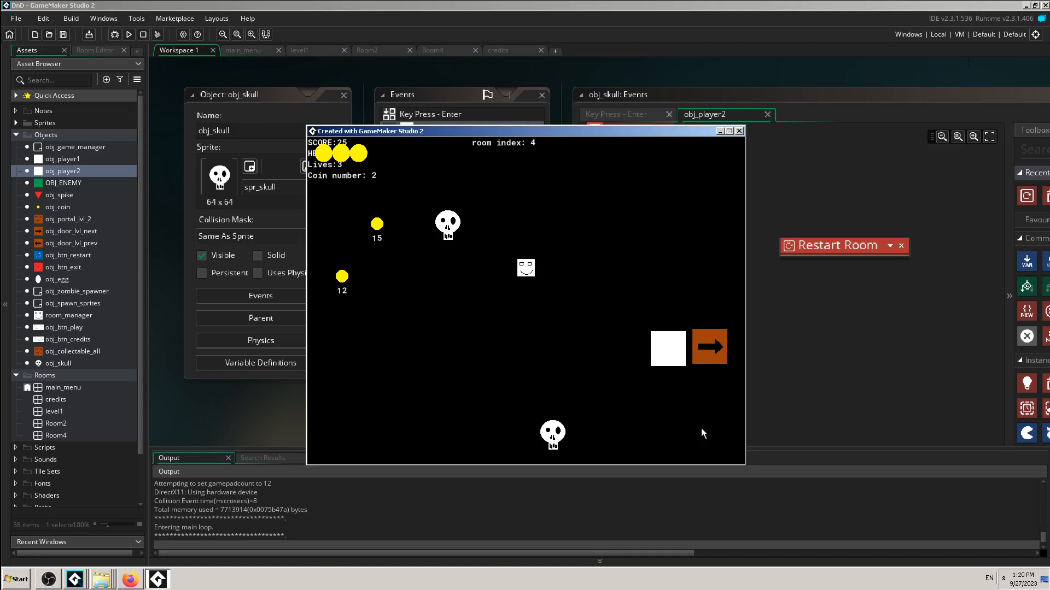
{"action": "key", "text": "Right"}
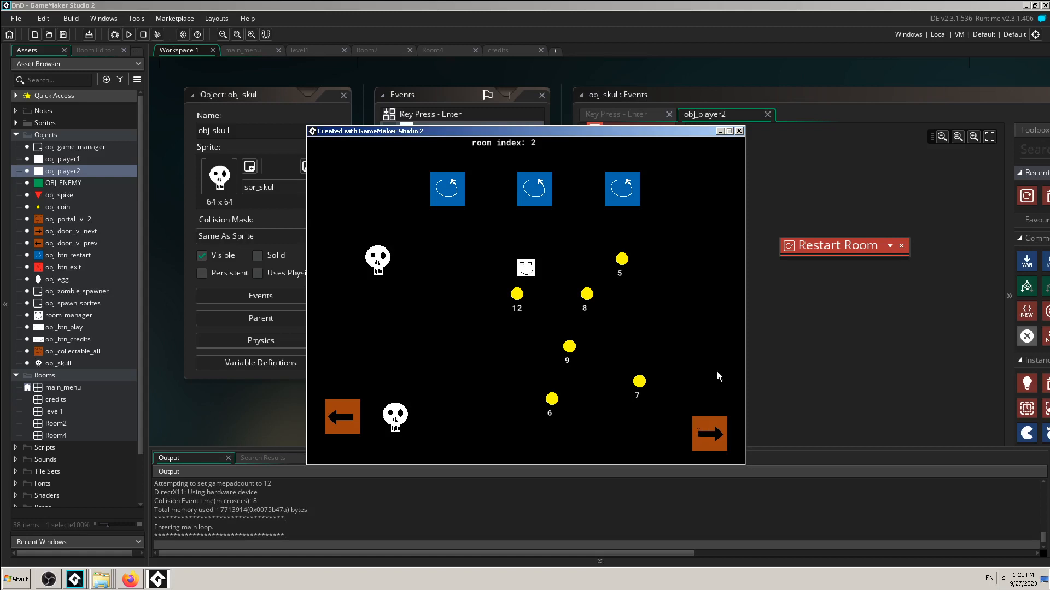
{"action": "left_click", "coordinate": [739, 132]}
- Open obj_player2 to review its Persistent setting and examine the Room2 layout for a player instance
{"action": "scroll", "coordinate": [163, 324], "scroll_direction": "down", "scroll_amount": 3}
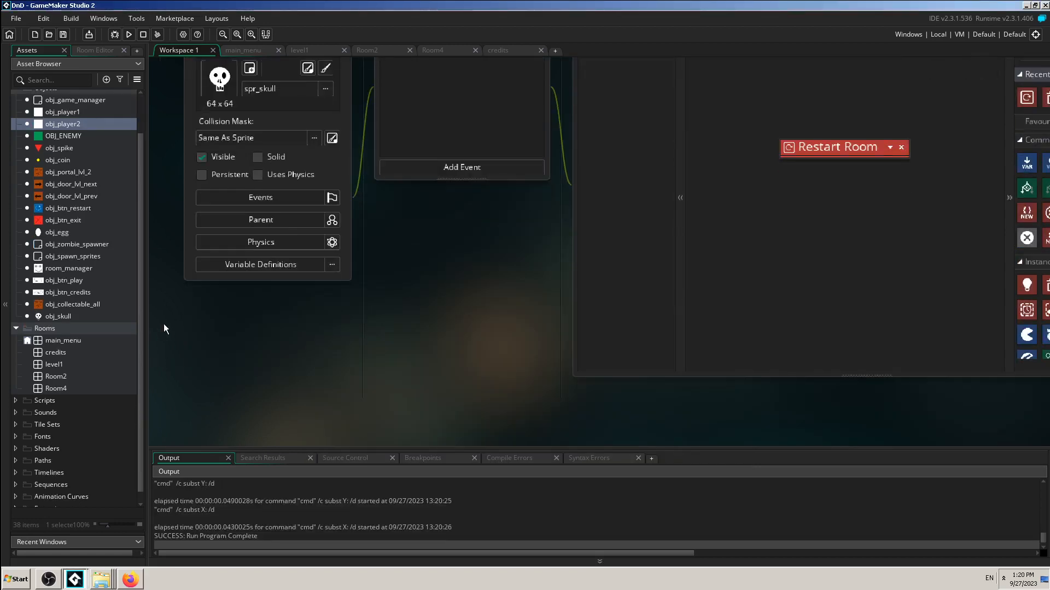
{"action": "scroll", "coordinate": [163, 324], "scroll_direction": "down", "scroll_amount": 5}
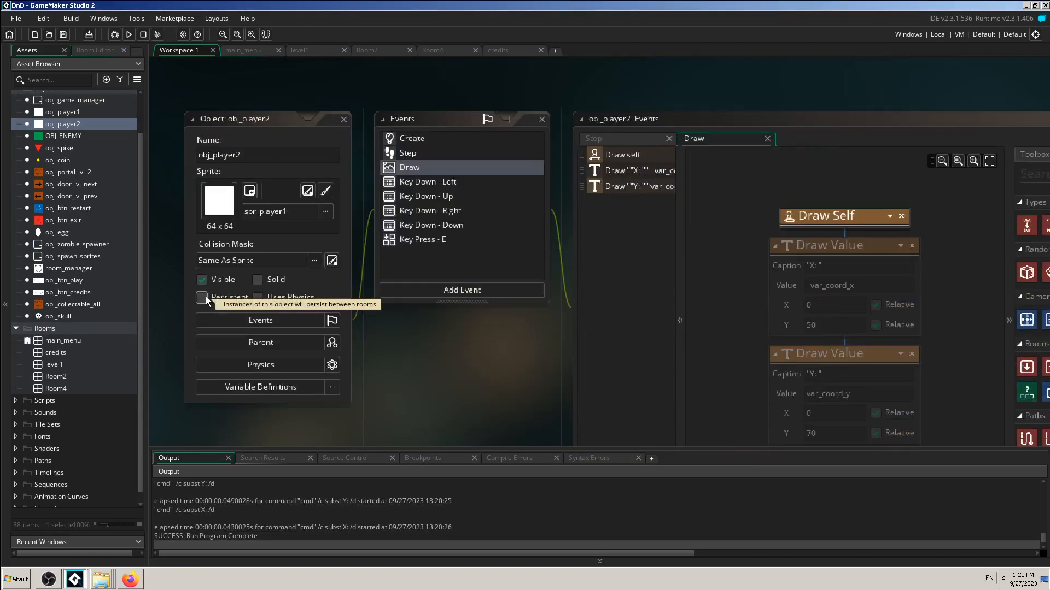
{"action": "left_click", "coordinate": [369, 50]}
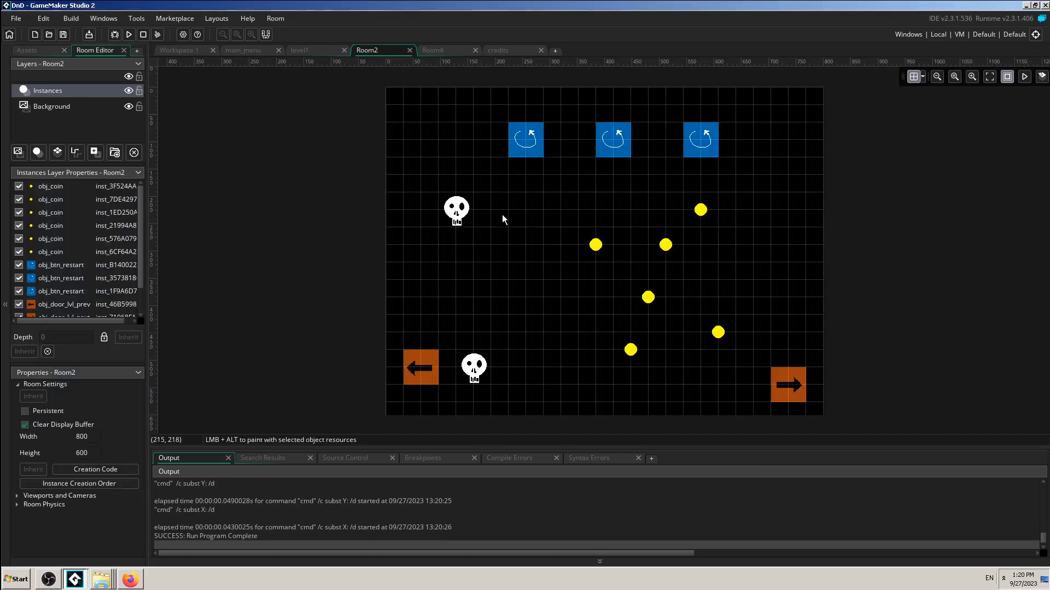
{"action": "scroll", "coordinate": [525, 227], "scroll_direction": "up", "scroll_amount": 2}
{"action": "left_click", "coordinate": [454, 562]}
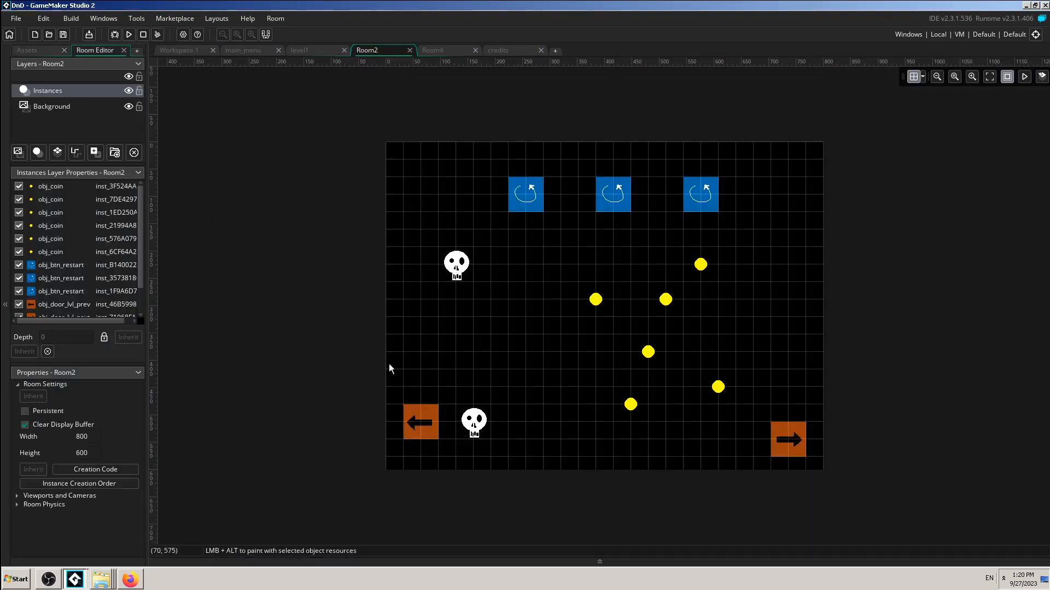
{"action": "scroll", "coordinate": [566, 349], "scroll_direction": "up", "scroll_amount": 3, "text": "ctrl"}
{"action": "scroll", "coordinate": [564, 336], "scroll_direction": "down", "scroll_amount": 1, "text": "ctrl"}
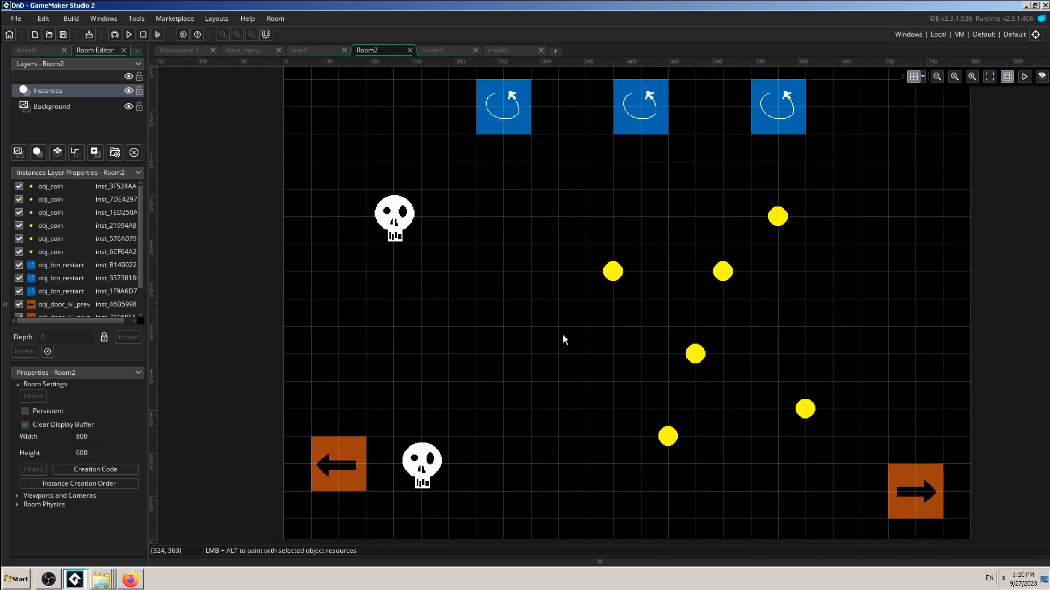
{"action": "scroll", "coordinate": [573, 305], "scroll_direction": "up", "scroll_amount": 3}
{"action": "scroll", "coordinate": [573, 305], "scroll_direction": "down", "scroll_amount": 3}
{"action": "scroll", "coordinate": [573, 305], "scroll_direction": "up", "scroll_amount": 1}
{"action": "scroll", "coordinate": [573, 305], "scroll_direction": "down", "scroll_amount": 2, "text": "ctrl"}
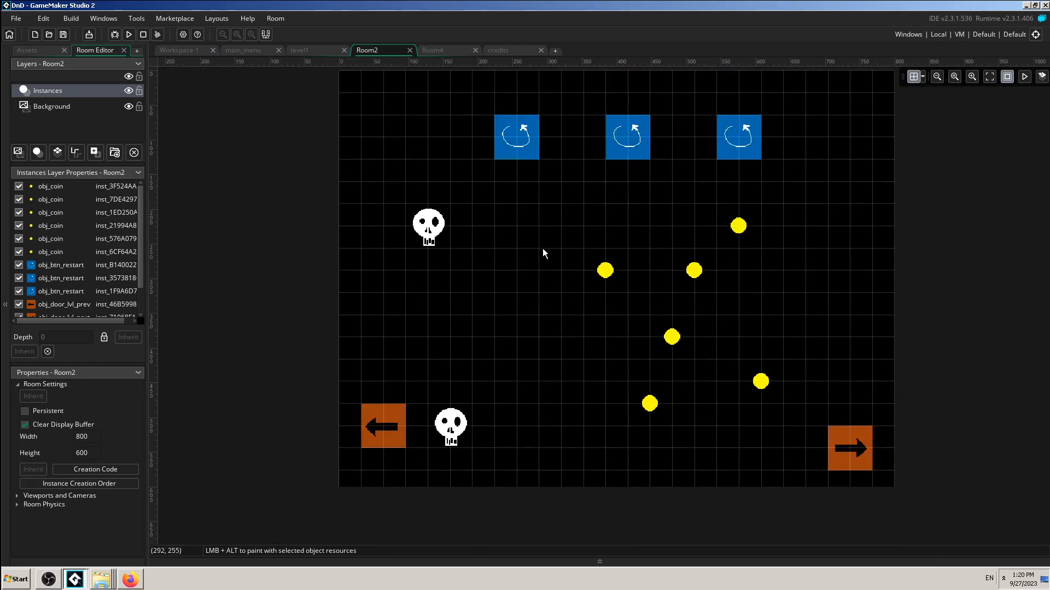
{"action": "scroll", "coordinate": [543, 253], "scroll_direction": "up", "scroll_amount": 1}
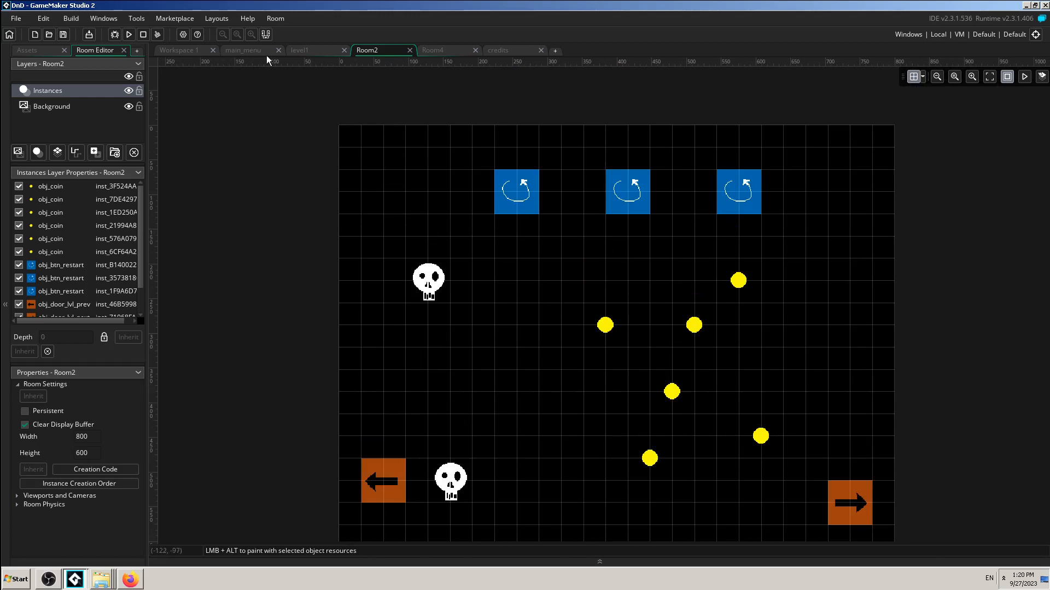
- Enable the Persistent option of obj_player2
{"action": "left_click", "coordinate": [297, 54]}
{"action": "left_click", "coordinate": [237, 50]}
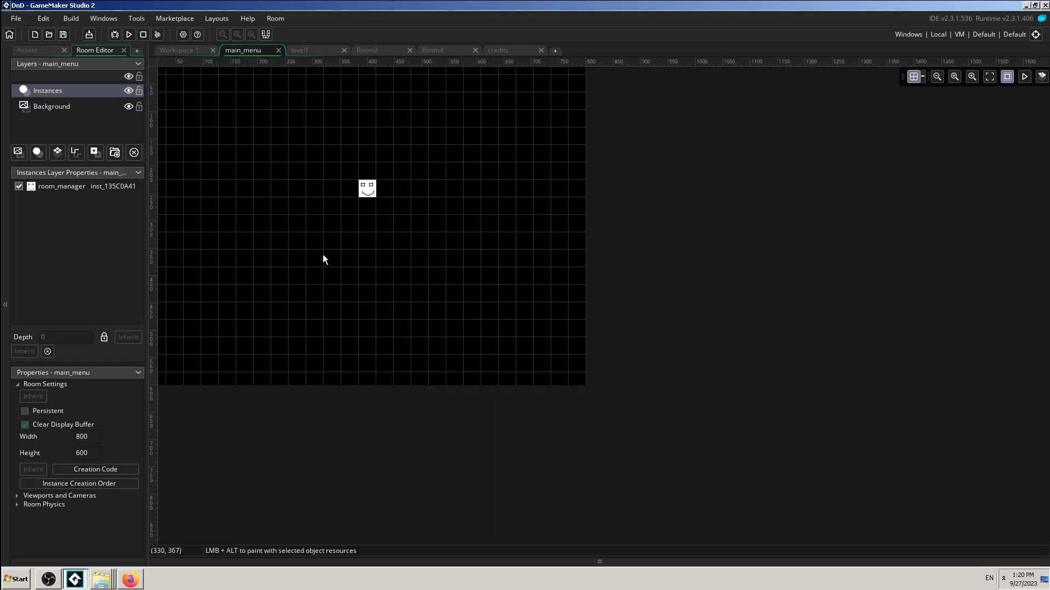
{"action": "left_click", "coordinate": [181, 53]}
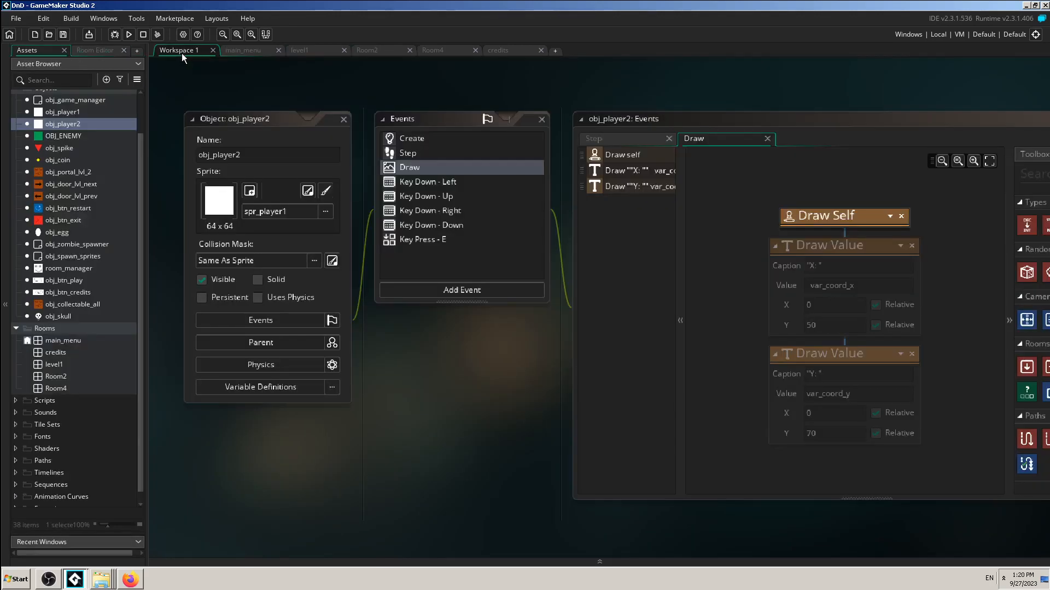
{"action": "left_click", "coordinate": [202, 297]}
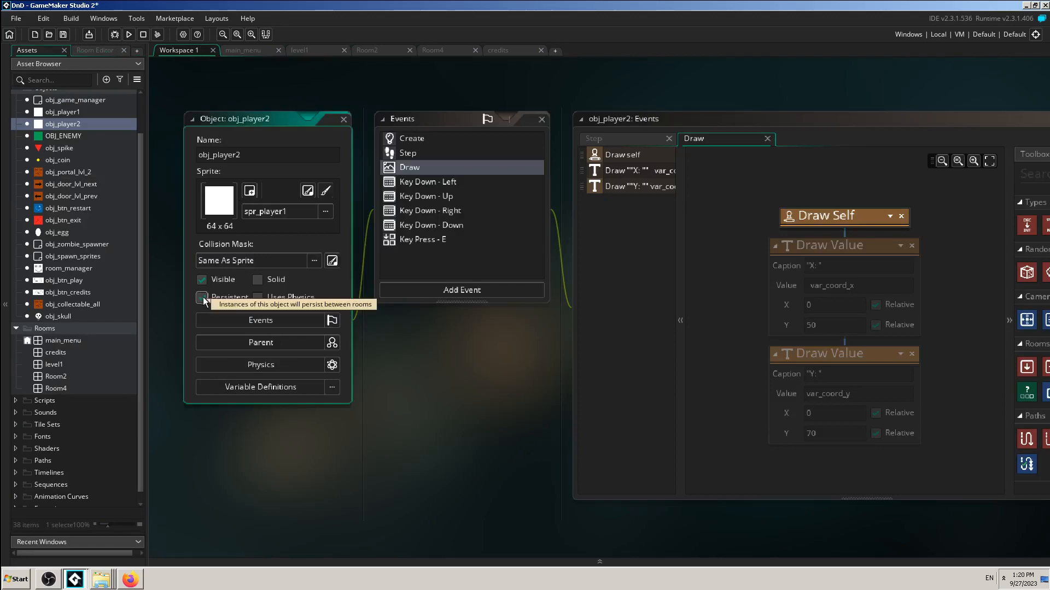
- Run the game from the level1 room and start play from the main menu
{"action": "left_click", "coordinate": [301, 50]}
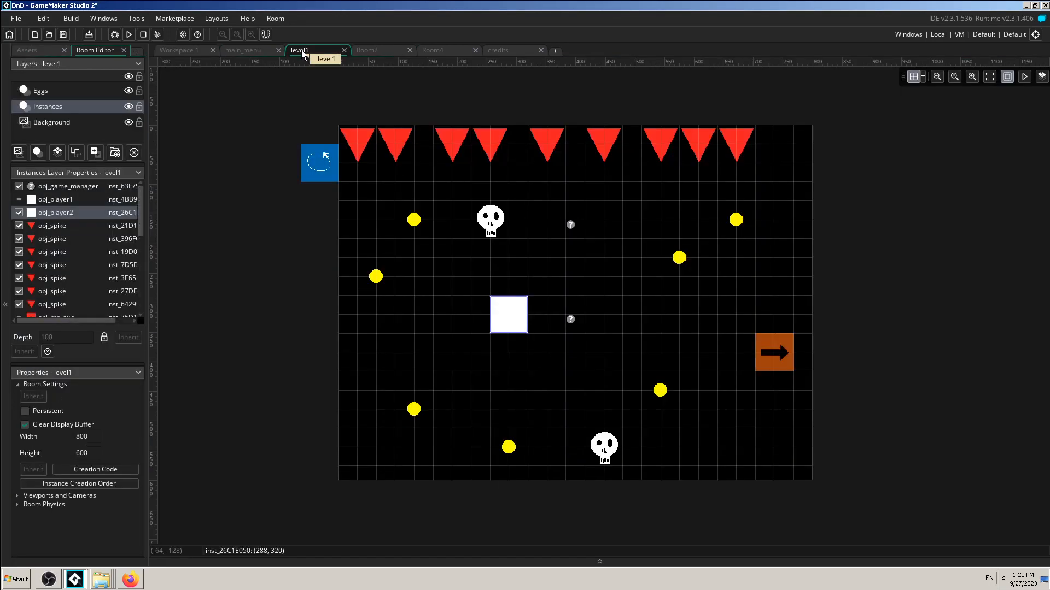
{"action": "left_click", "coordinate": [128, 35]}
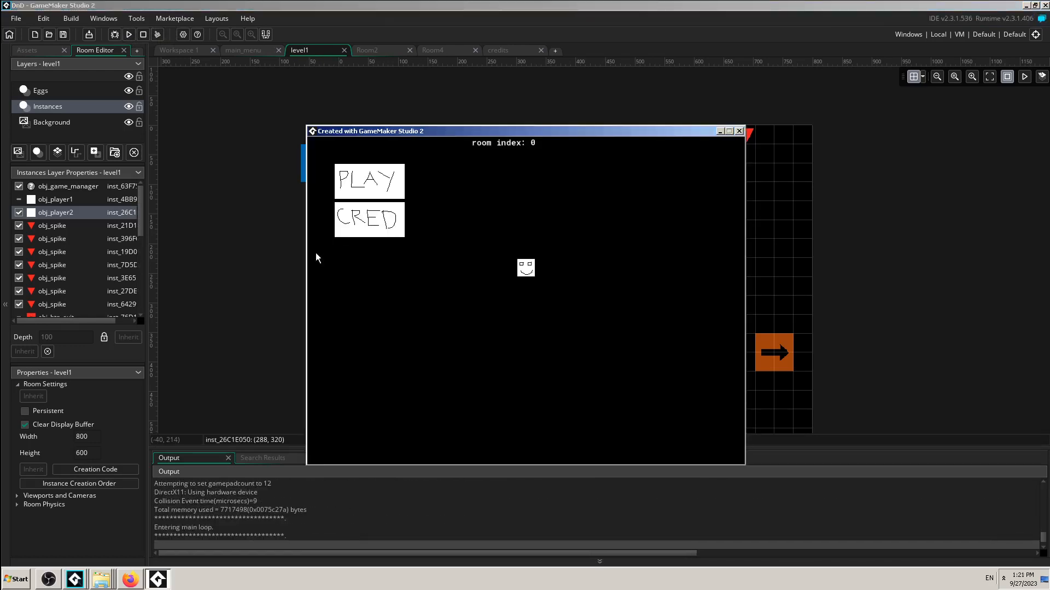
{"action": "left_click", "coordinate": [351, 183]}
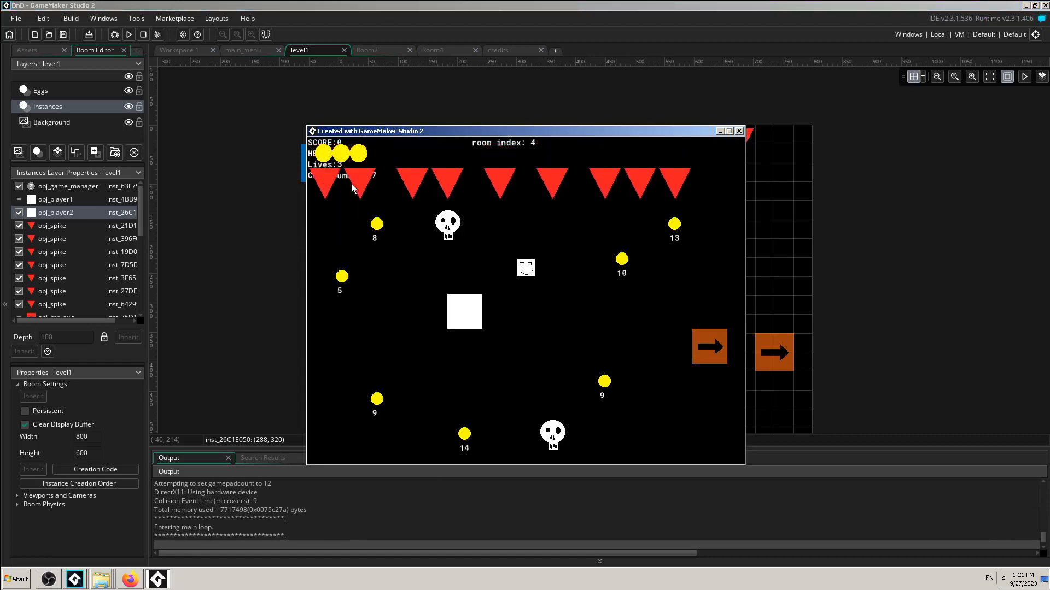
- Move the player past level1's lower-right coin and through the exit door to test whether it carries over to the next room
{"action": "key", "text": "Right"}
{"action": "key", "text": "Down"}
{"action": "key", "text": "Up"}
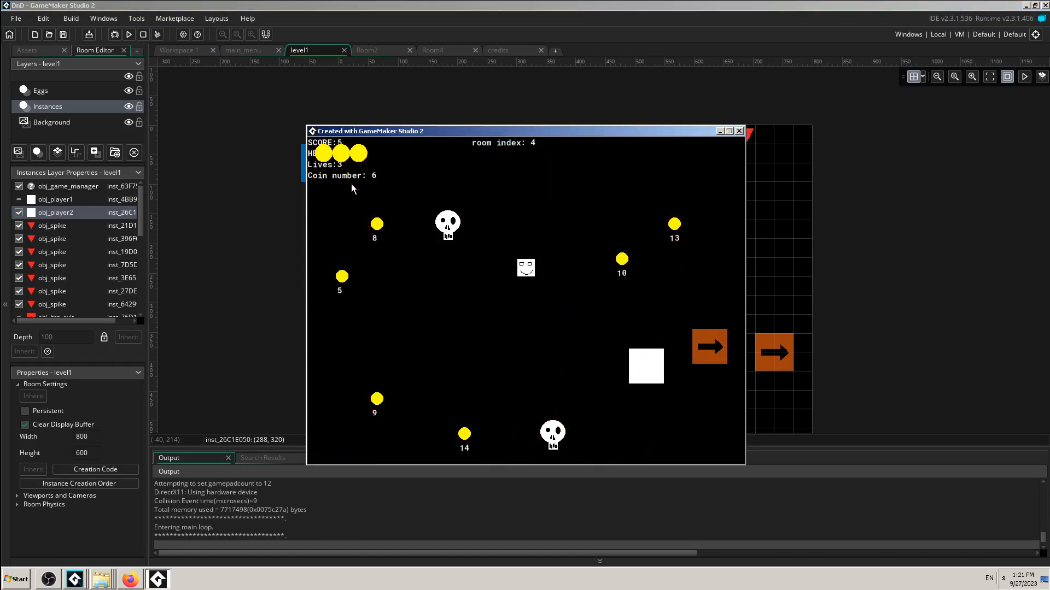
{"action": "key", "text": "Right"}
{"action": "key", "text": "Left"}
{"action": "key", "text": "Up"}
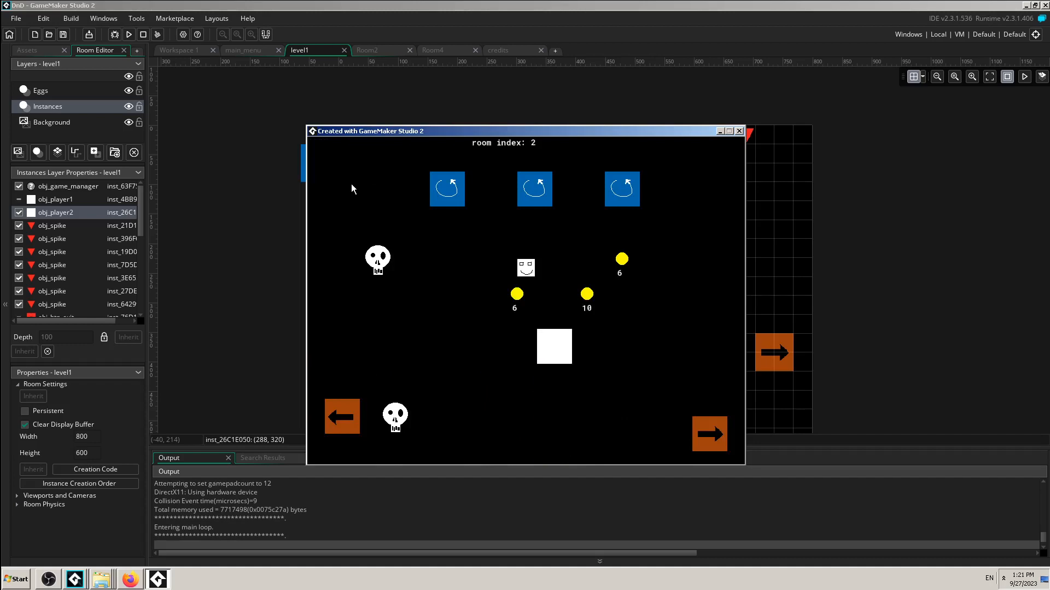
- Collect the remaining coins in the second room with the carried-over player
{"action": "key", "text": "Up"}
{"action": "key", "text": "Left"}
{"action": "key", "text": "Right"}
{"action": "key", "text": "Up"}
{"action": "key", "text": "Right"}
{"action": "key", "text": "Left"}
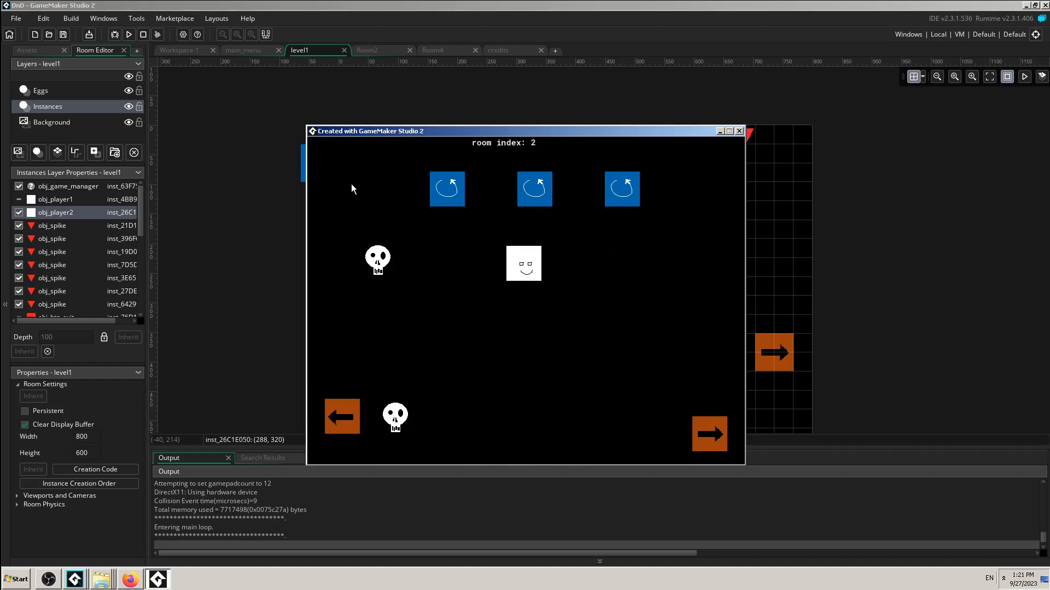
- Move the player into the second room's upper skull repeatedly to test the room restart with a persistent player
{"action": "key", "text": "Left"}
{"action": "key", "text": "Down"}
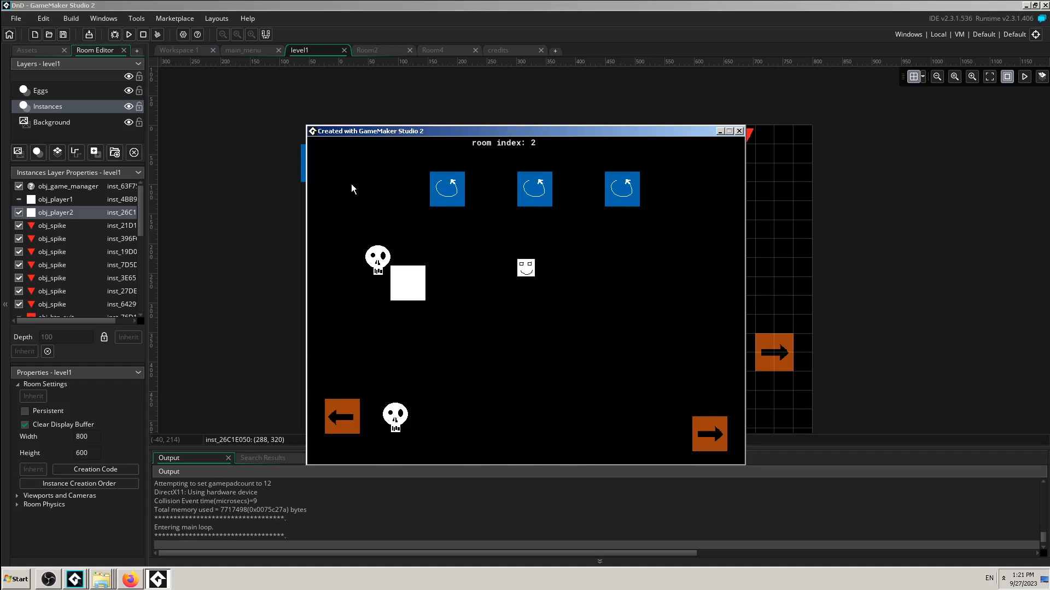
{"action": "key", "text": "Left"}
{"action": "key", "text": "Down"}
{"action": "key", "text": "Right"}
{"action": "key", "text": "Up"}
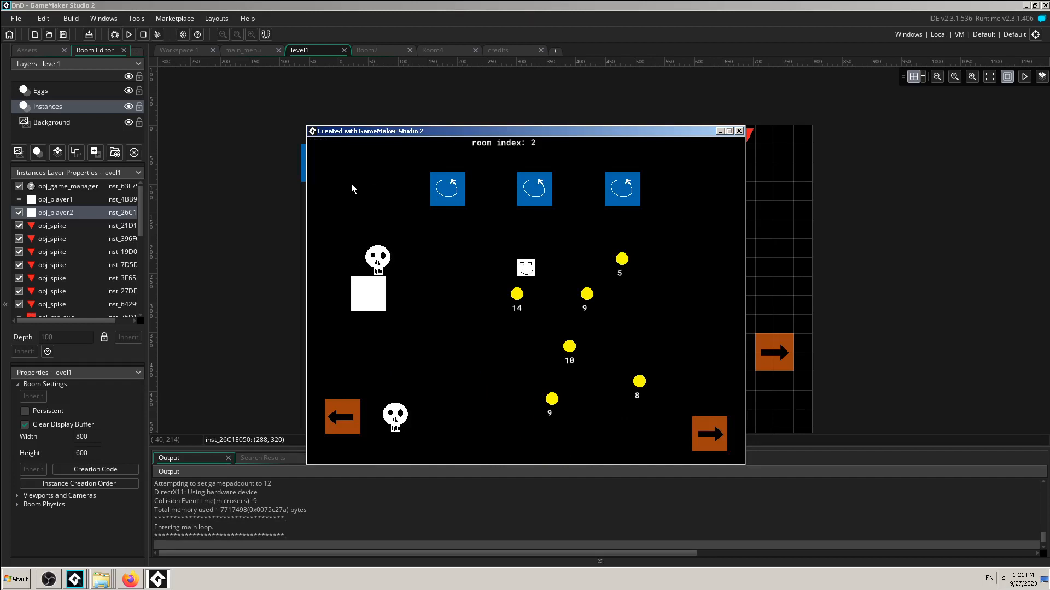
{"action": "key", "text": "Up"}
{"action": "key", "text": "Right"}
{"action": "key", "text": "Down"}
{"action": "key", "text": "Left"}
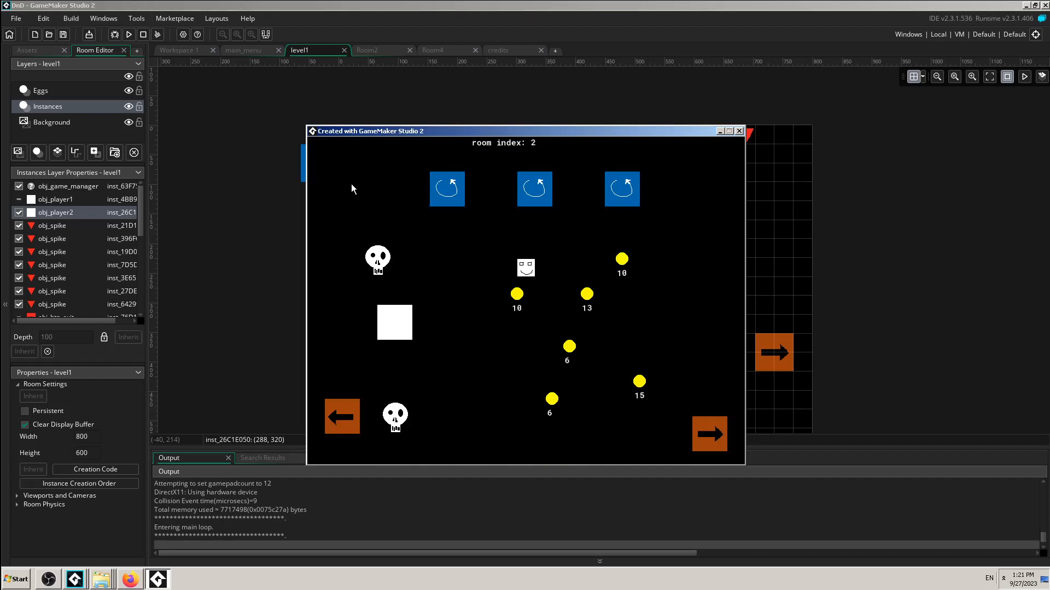
- Return the player to level1 through the previous-level door and collect the two lower-left coins
{"action": "key", "text": "Down"}
{"action": "key", "text": "Left"}
{"action": "key", "text": "Right"}
{"action": "key", "text": "Down"}
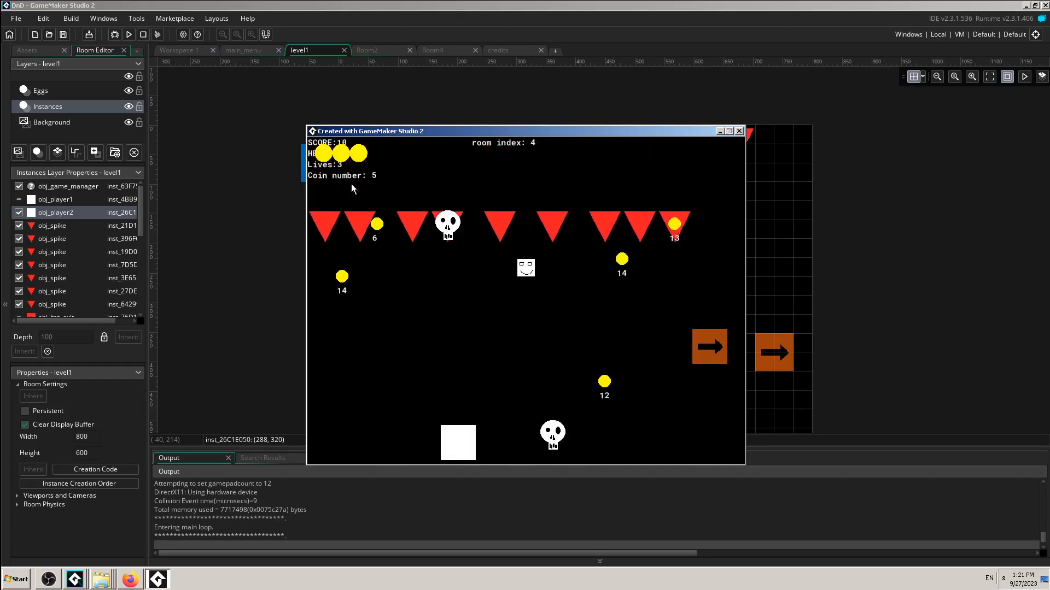
- Collect the three coins on the right side of level1
{"action": "key", "text": "Up"}
{"action": "key", "text": "Right"}
{"action": "key", "text": "Up"}
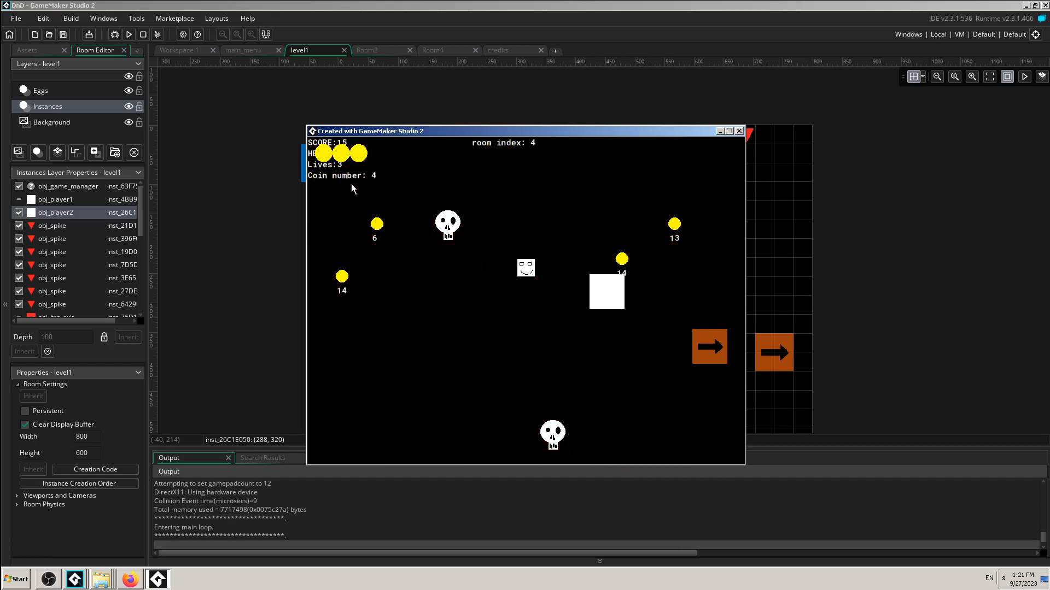
{"action": "key", "text": "Up"}
{"action": "key", "text": "Right"}
{"action": "key", "text": "Up"}
{"action": "key", "text": "Right"}
{"action": "key", "text": "Down"}
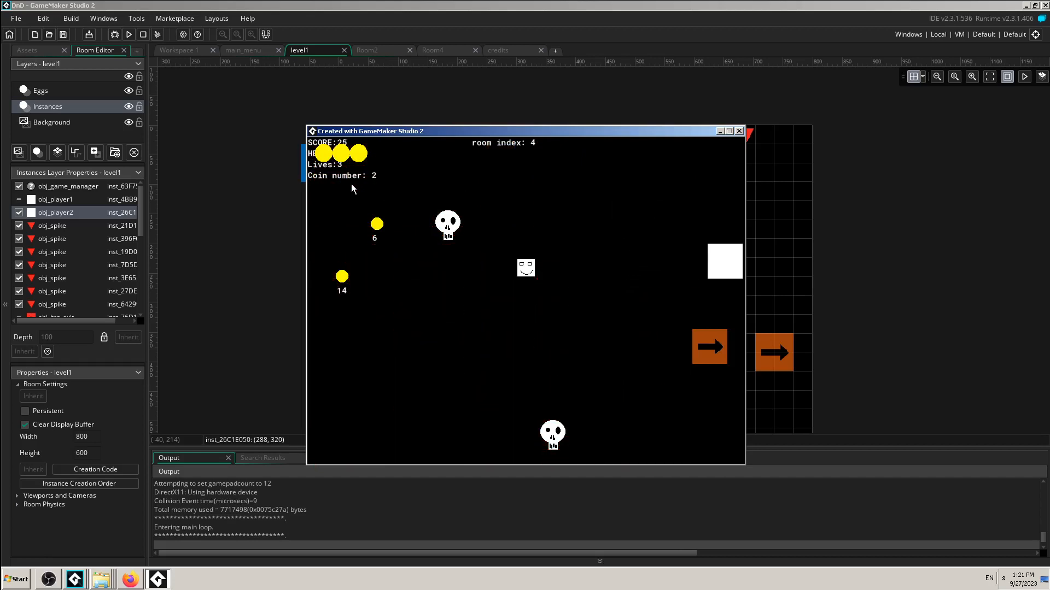
- Bring the player back across level1 and collect the two upper-left coins
{"action": "key", "text": "Right"}
{"action": "key", "text": "Left"}
{"action": "key", "text": "Down"}
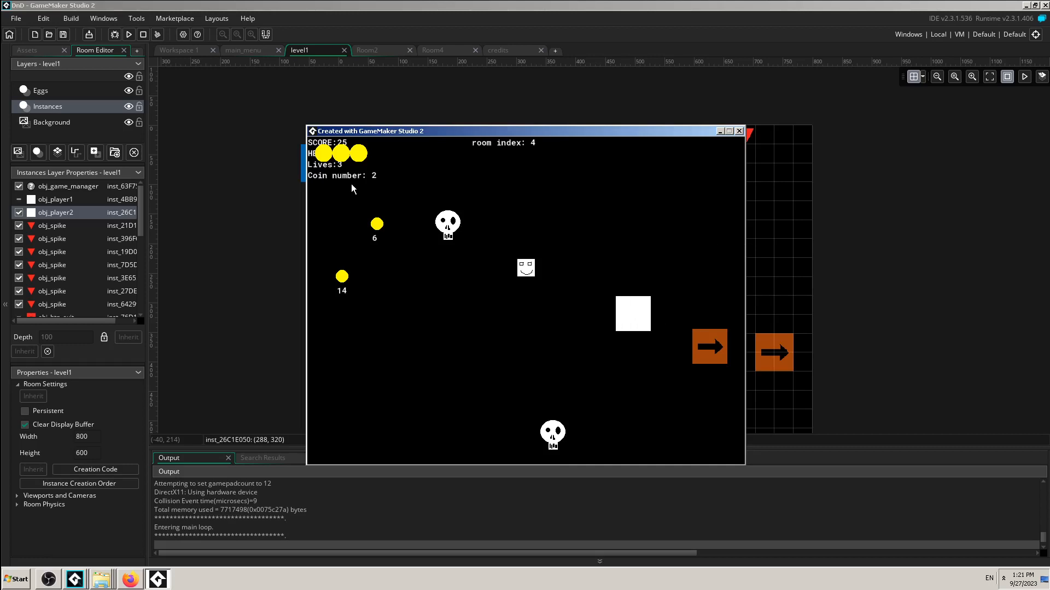
{"action": "key", "text": "Left"}
{"action": "key", "text": "Up"}
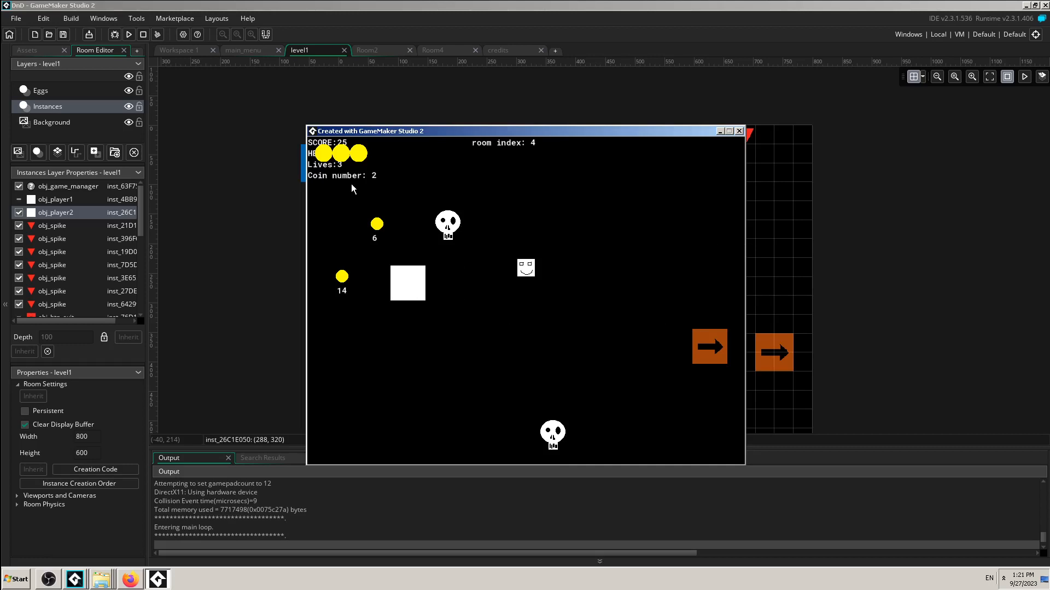
{"action": "key", "text": "Left"}
{"action": "key", "text": "Up"}
{"action": "key", "text": "Down"}
{"action": "key", "text": "Right"}
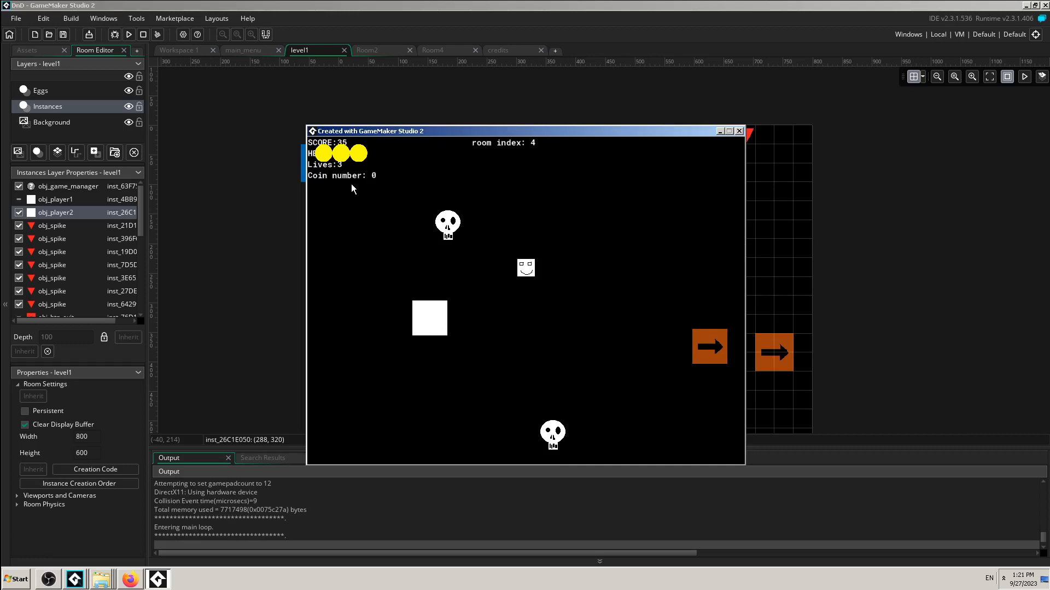
- Move the player onto level1's lower skull to test restarting the room with all coins collected
{"action": "key", "text": "Right"}
{"action": "key", "text": "Down"}
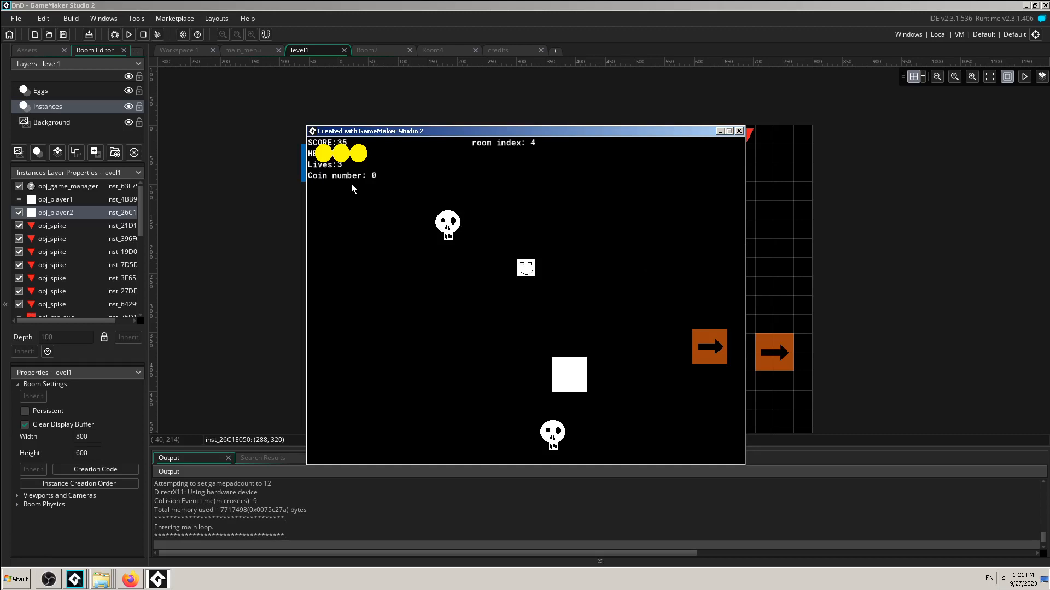
{"action": "key", "text": "Right"}
{"action": "key", "text": "Down"}
{"action": "key", "text": "Left"}
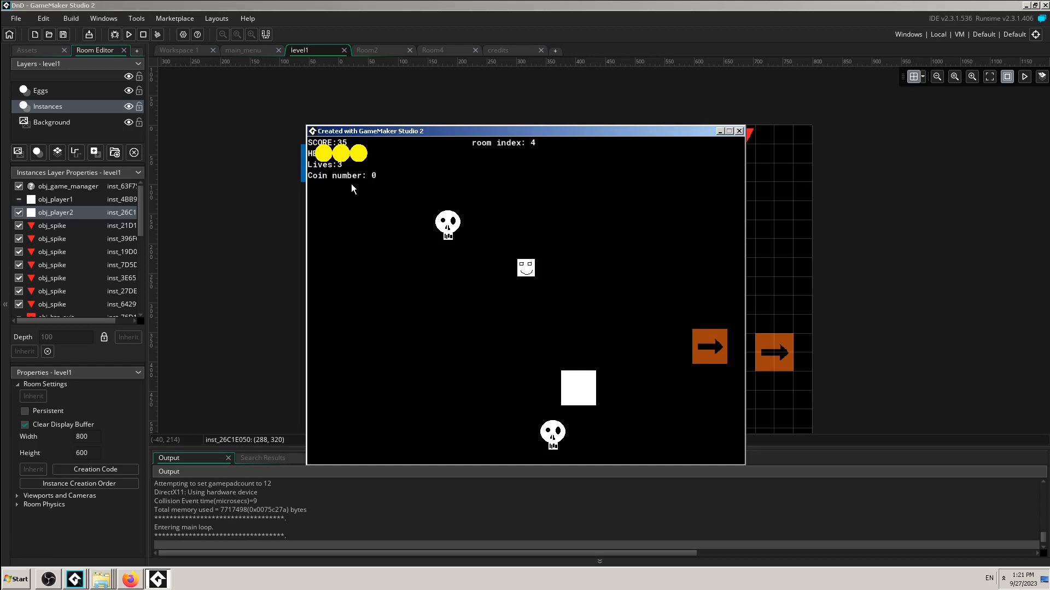
{"action": "key", "text": "Up"}
{"action": "key", "text": "Down"}
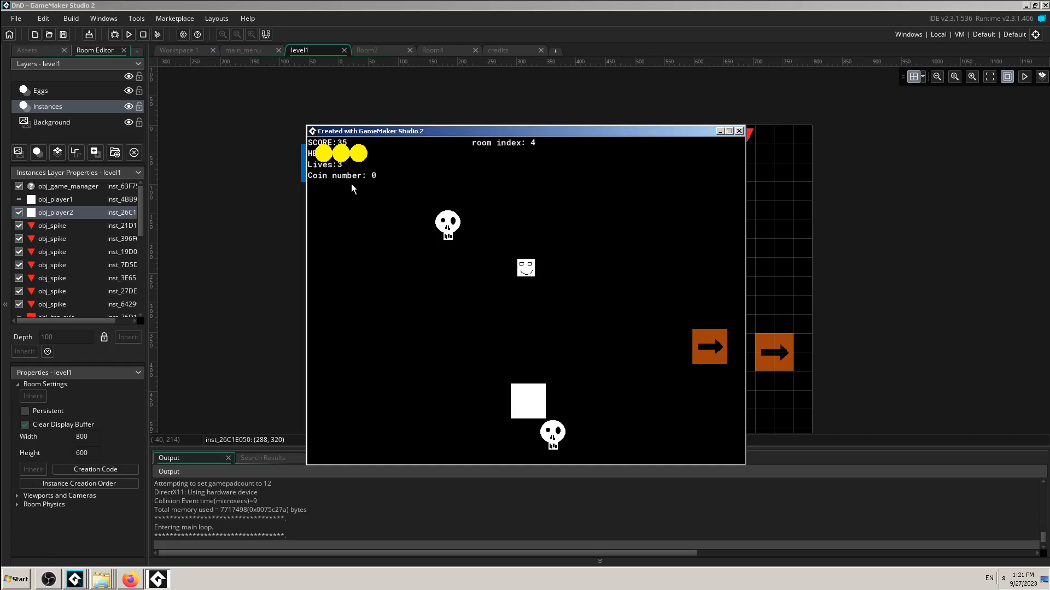
{"action": "key", "text": "Down"}
{"action": "key", "text": "Left"}
{"action": "key", "text": "Up"}
{"action": "key", "text": "Up"}
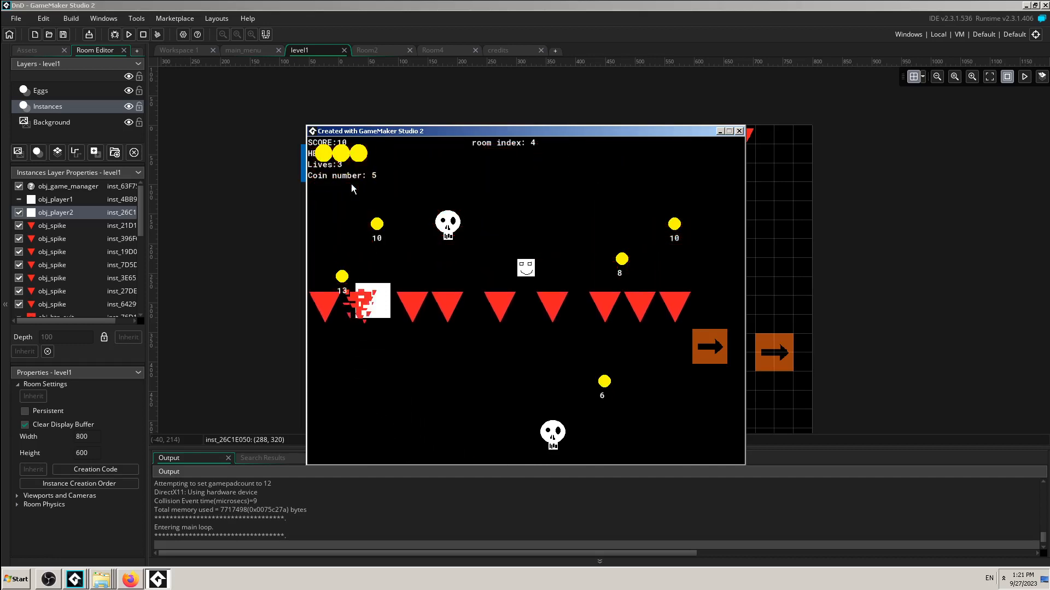
- Collect the two upper-left coins and the lower-right coin again in the restarted level1
{"action": "key", "text": "Left"}
{"action": "key", "text": "Down"}
{"action": "key", "text": "Right"}
{"action": "key", "text": "Down"}
{"action": "key", "text": "Right"}
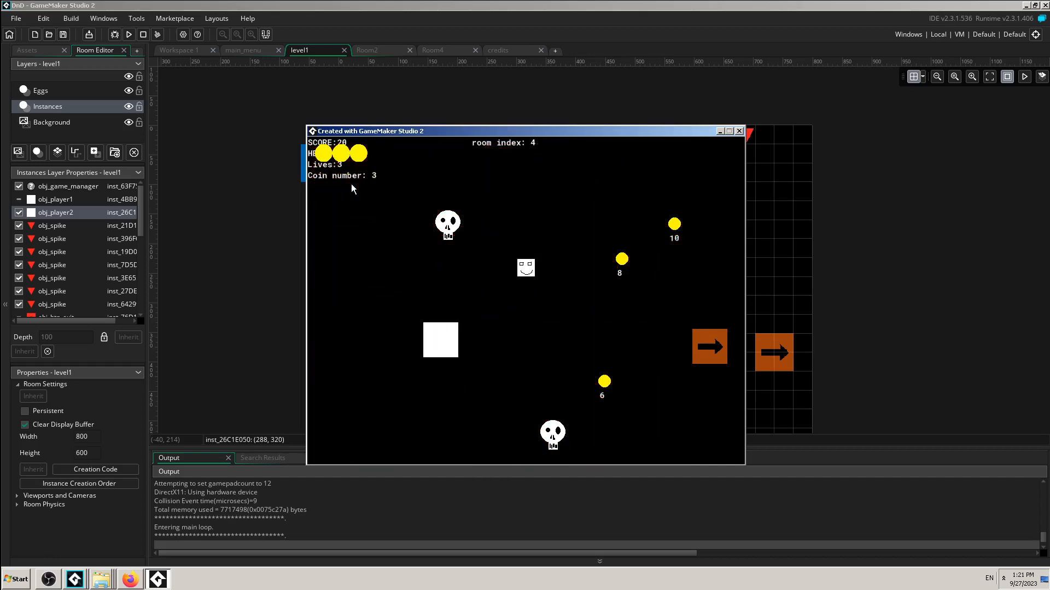
{"action": "key", "text": "Down"}
{"action": "key", "text": "Up"}
{"action": "key", "text": "Up"}
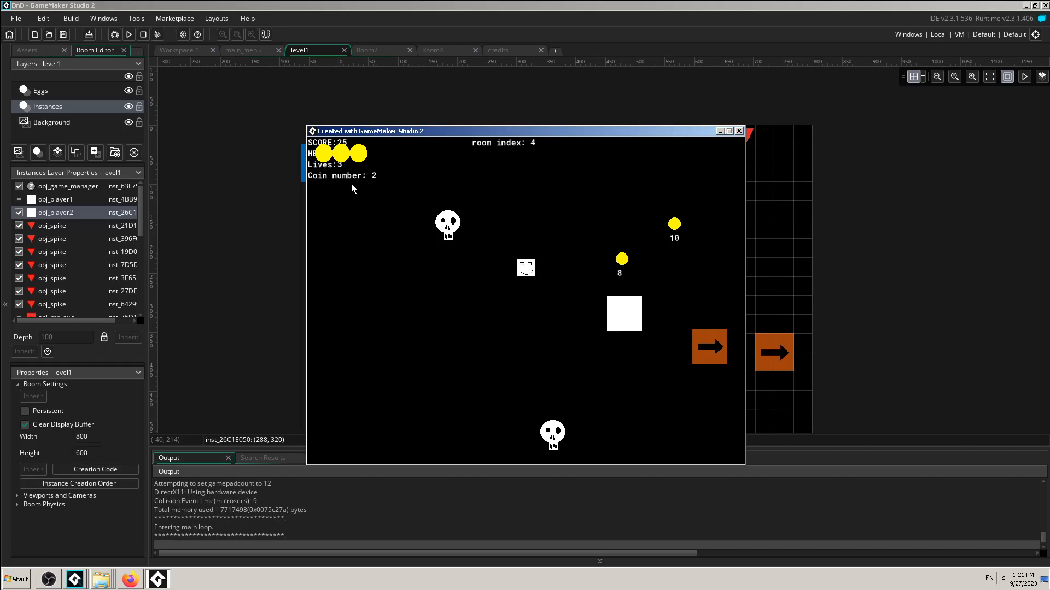
- Collect the last two coins on the right side of level1 and close the game
{"action": "key", "text": "Right"}
{"action": "key", "text": "Down"}
{"action": "key", "text": "Left"}
{"action": "key", "text": "Down"}
{"action": "key", "text": "Left"}
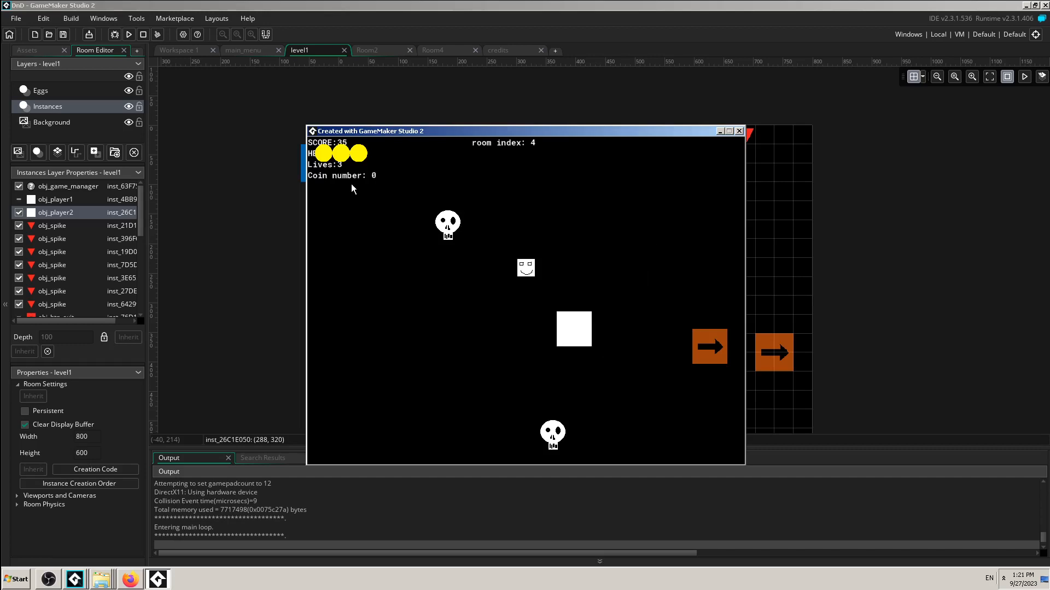
{"action": "key", "text": "Left"}
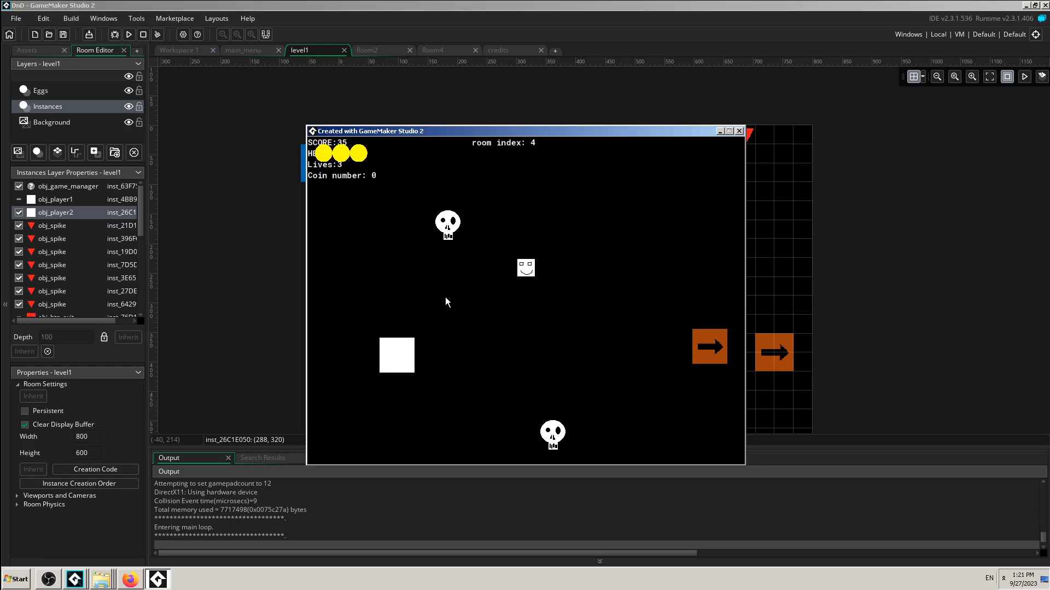
{"action": "left_click", "coordinate": [738, 131]}
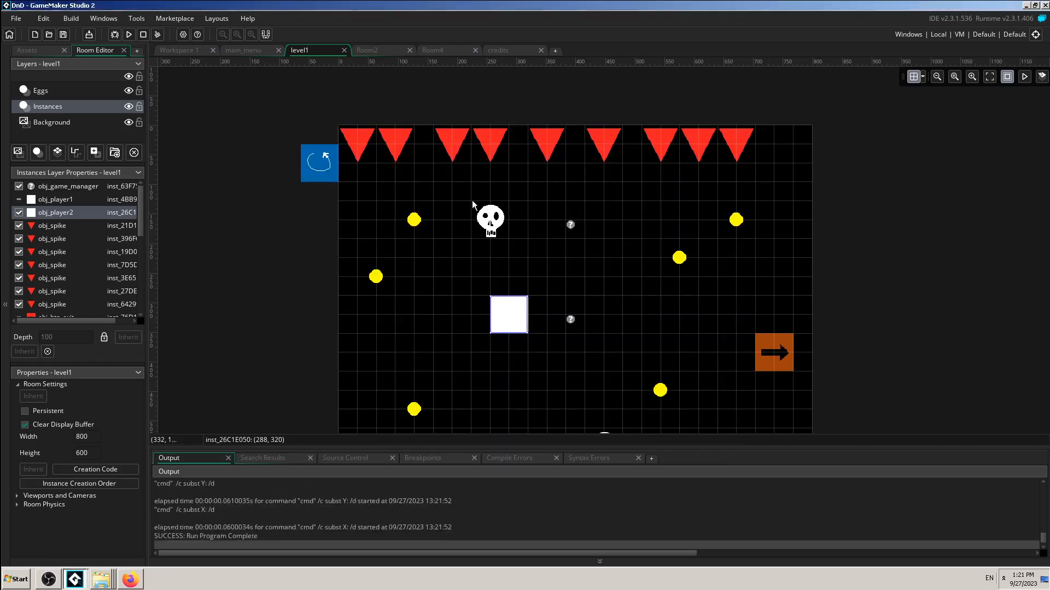
- Go back to the obj_player2 editor in the workspace and hide the output log
{"action": "left_click", "coordinate": [172, 48]}
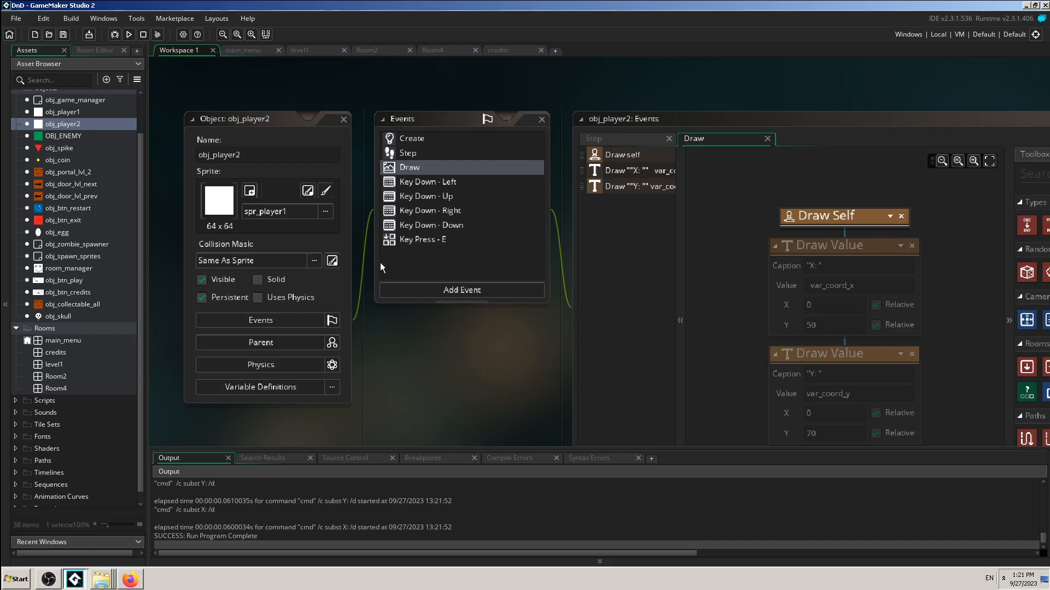
{"action": "scroll", "coordinate": [434, 364], "scroll_direction": "down", "scroll_amount": 2, "text": "ctrl"}
{"action": "scroll", "coordinate": [434, 361], "scroll_direction": "down", "scroll_amount": 1}
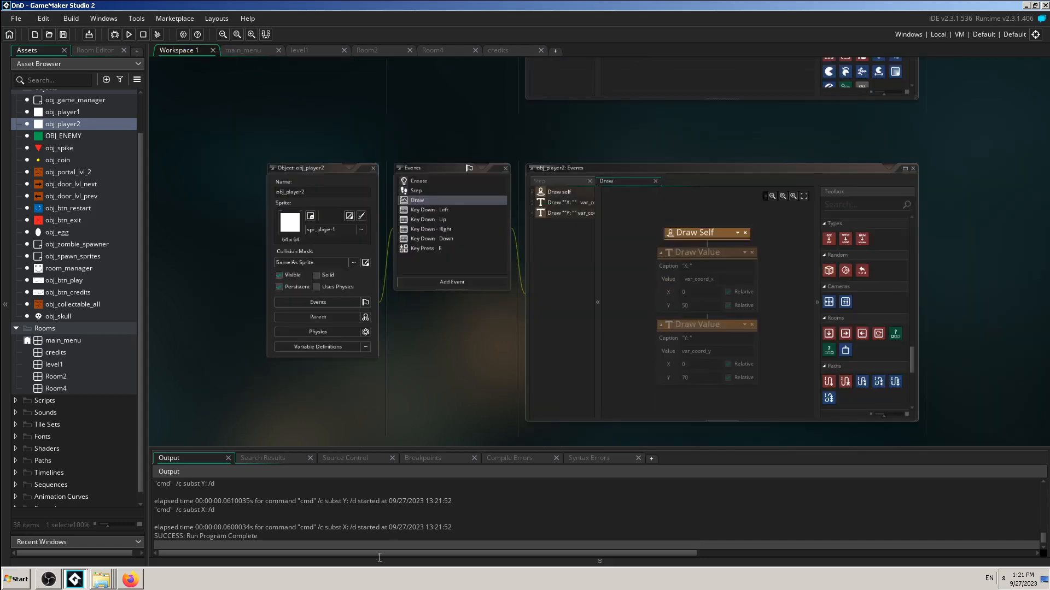
{"action": "left_click", "coordinate": [386, 564]}
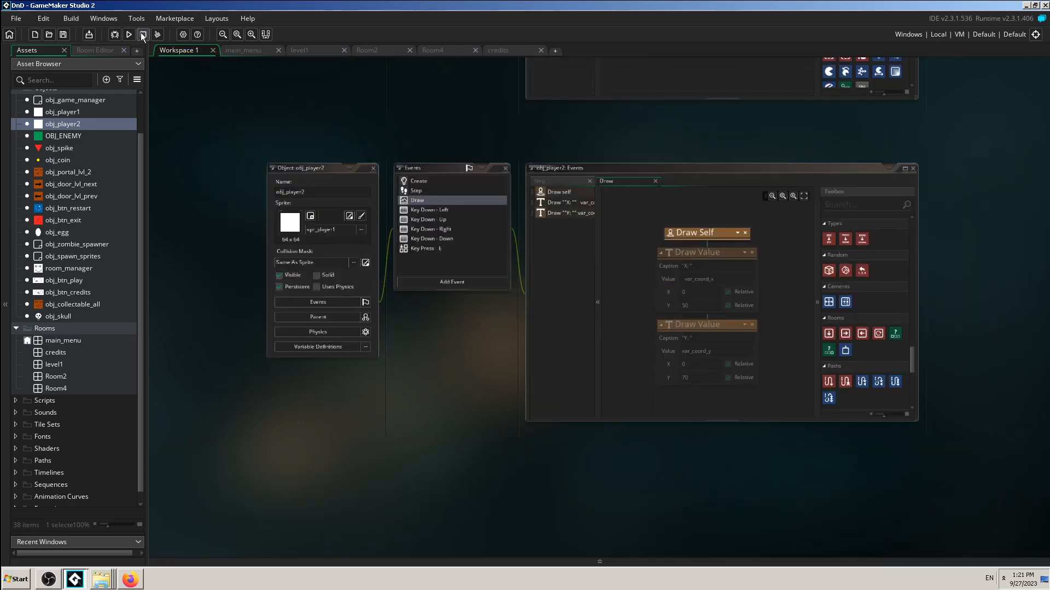
{"action": "scroll", "coordinate": [409, 352], "scroll_direction": "up", "scroll_amount": 2, "text": "ctrl"}
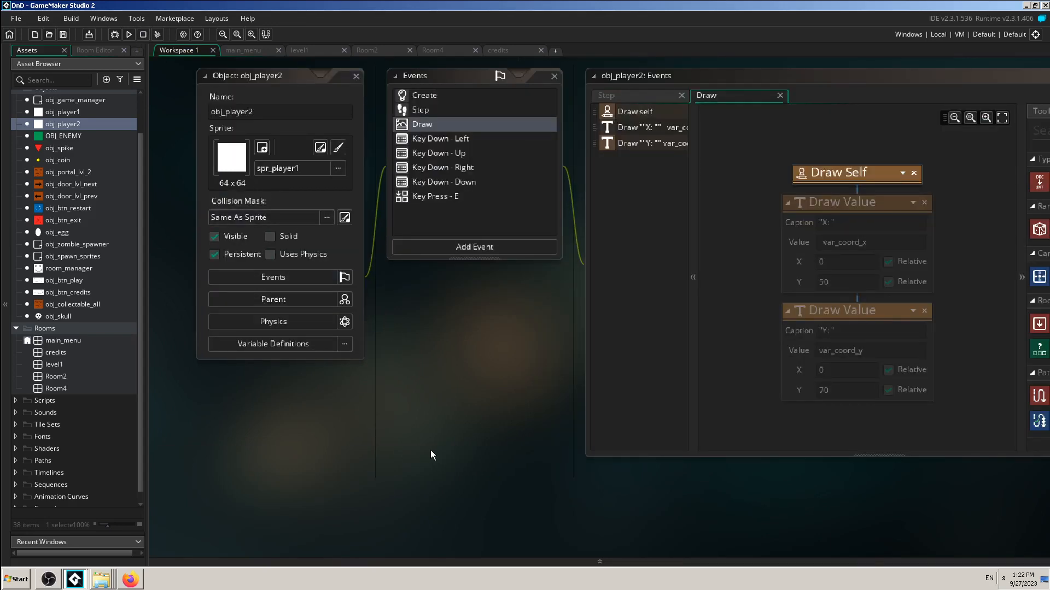
- Compare the Persistent settings of obj_player2 and obj_skull and review obj_skull's Restart Room action for the obj_player2 collision
{"action": "scroll", "coordinate": [395, 389], "scroll_direction": "up", "scroll_amount": 3}
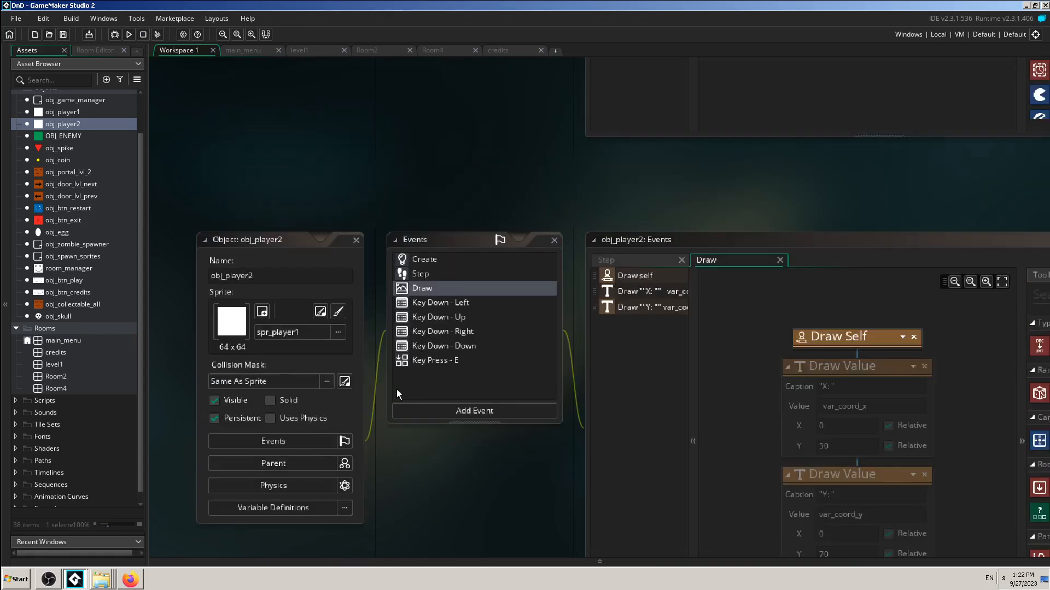
{"action": "scroll", "coordinate": [395, 389], "scroll_direction": "up", "scroll_amount": 8}
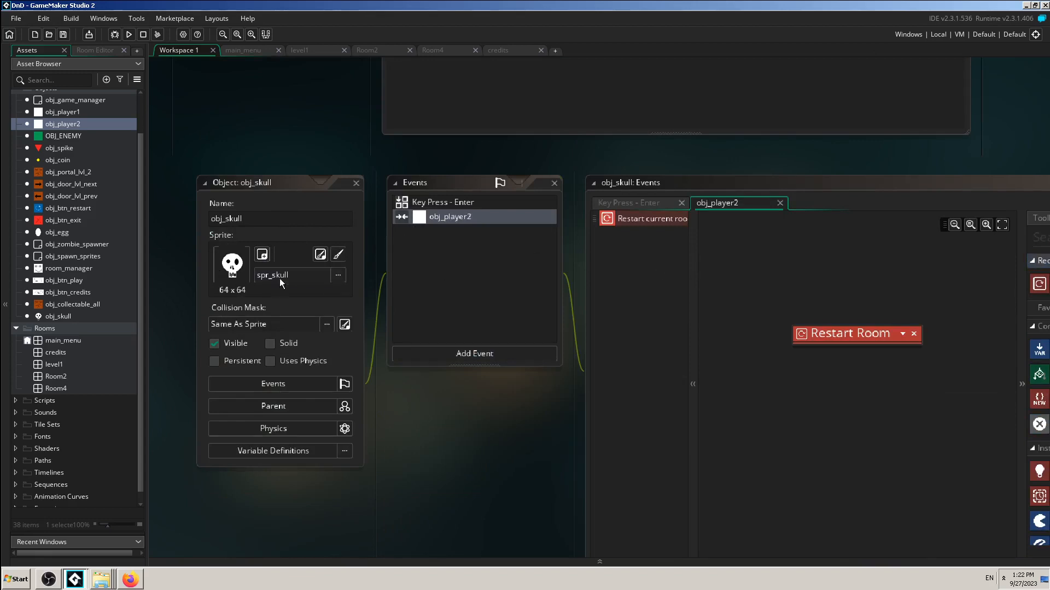
{"action": "scroll", "coordinate": [408, 340], "scroll_direction": "down", "scroll_amount": 10}
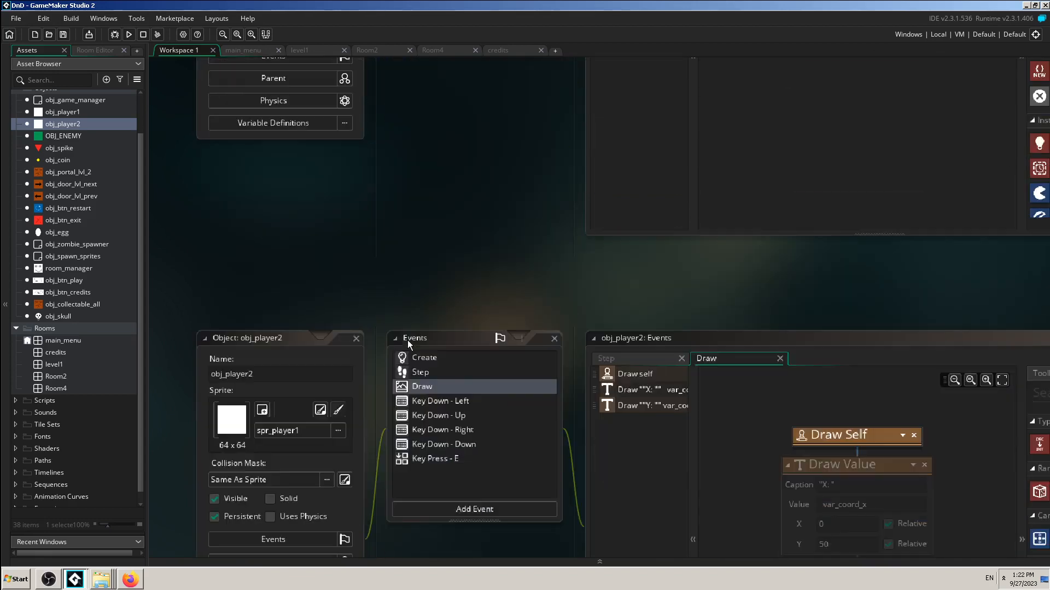
{"action": "scroll", "coordinate": [349, 387], "scroll_direction": "up", "scroll_amount": 7}
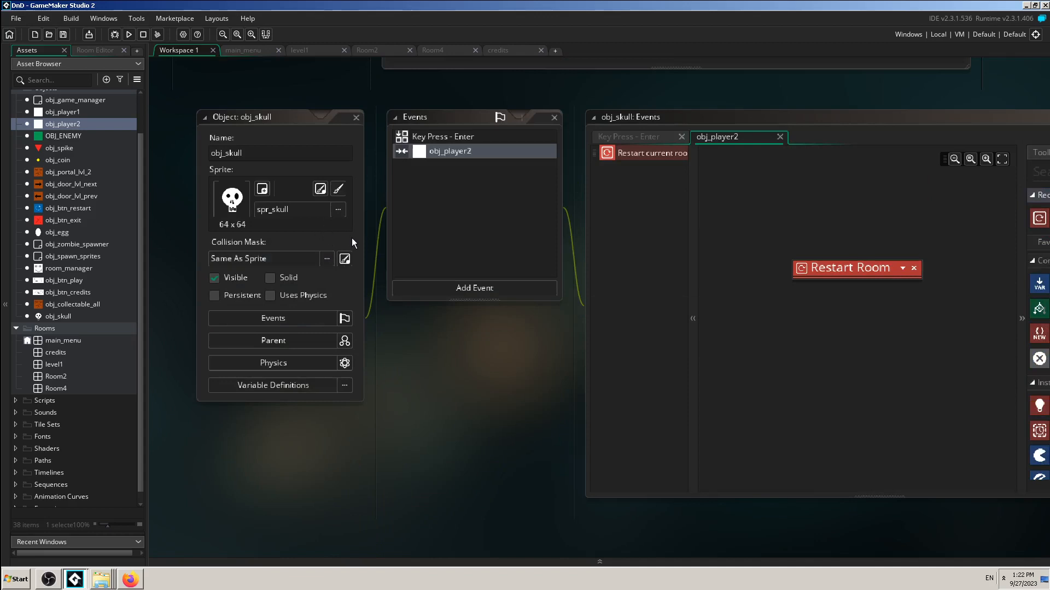
{"action": "scroll", "coordinate": [357, 228], "scroll_direction": "down", "scroll_amount": 11}
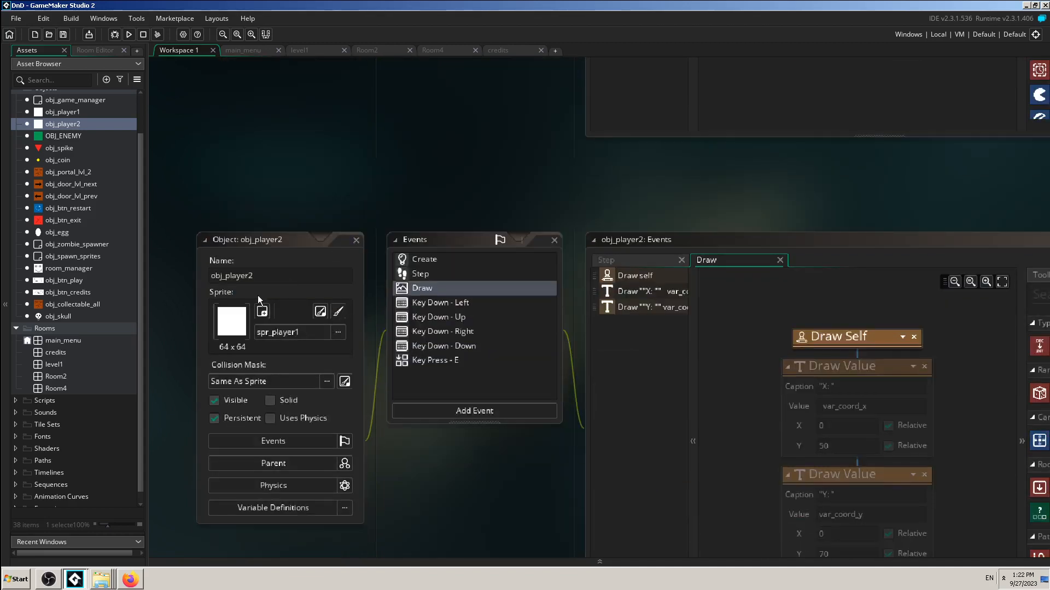
{"action": "scroll", "coordinate": [347, 214], "scroll_direction": "up", "scroll_amount": 8}
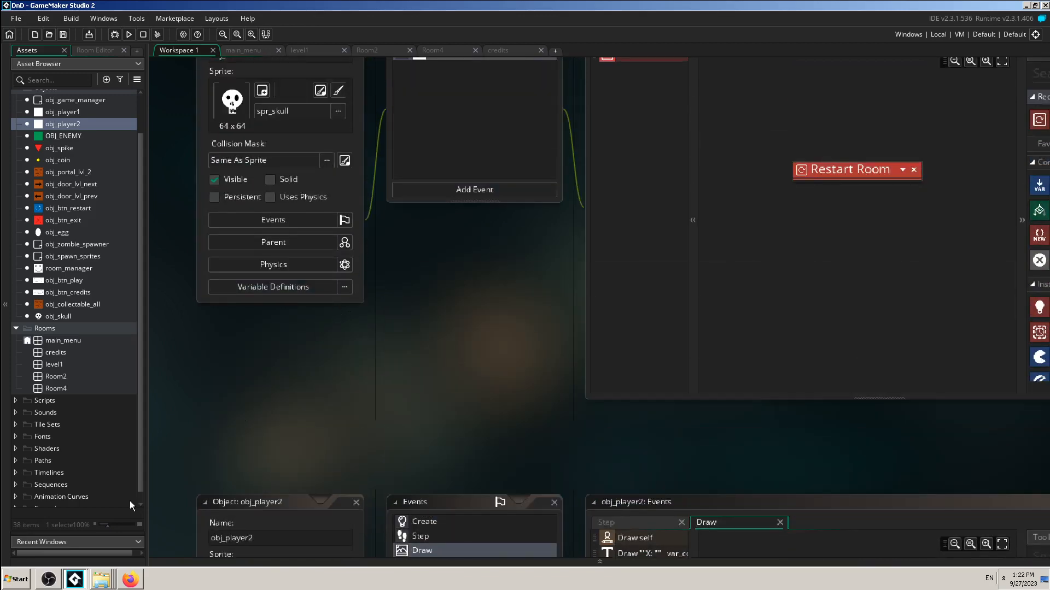
{"action": "left_click", "coordinate": [48, 579]}
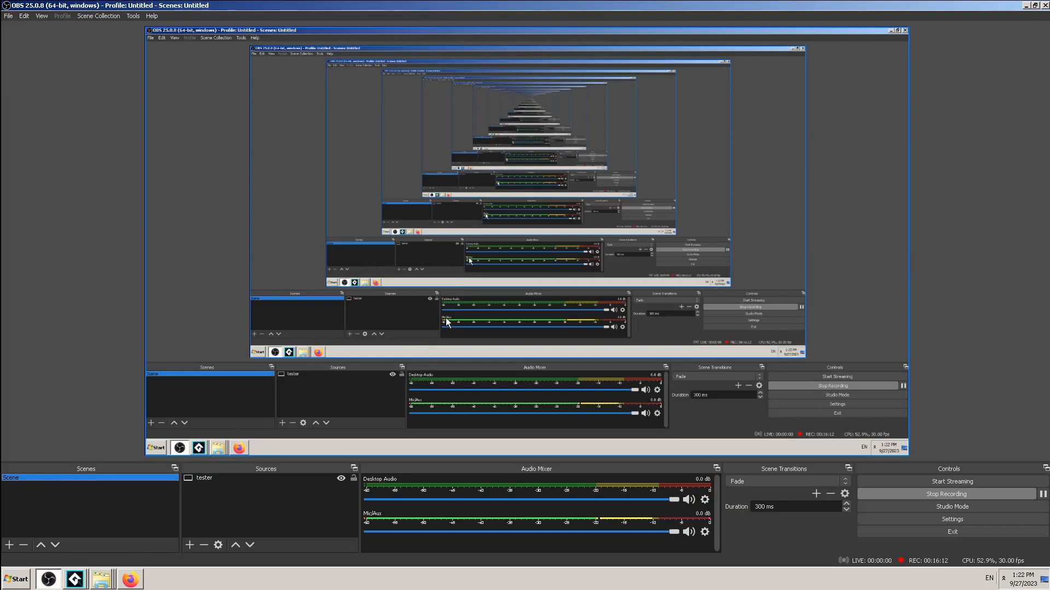